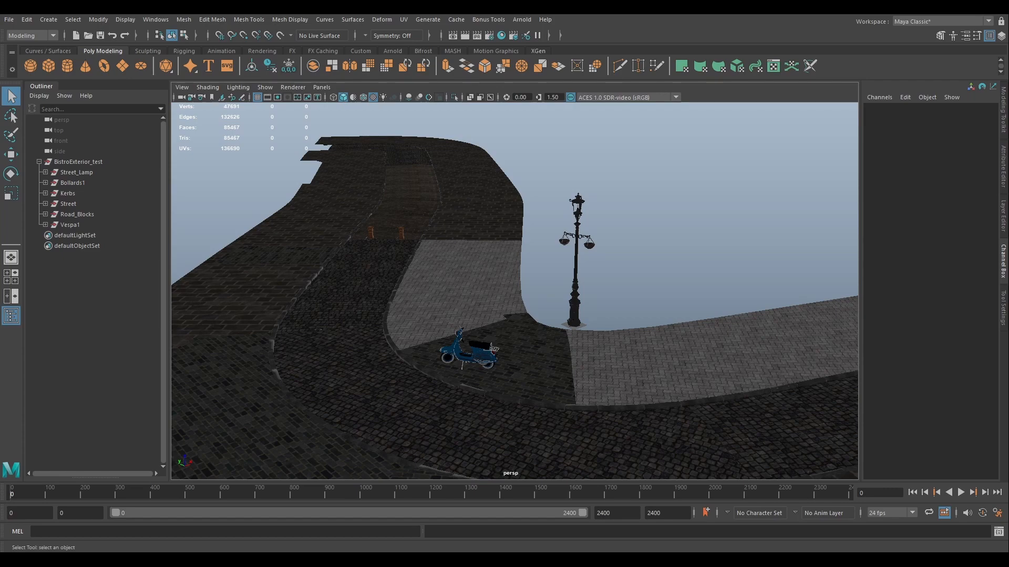
Examine the street scene from several angles, inspecting the pavement and road meshes and the Vespa1 group
{"action": "left_click_drag", "start_coordinate": [822, 302], "coordinate": [793, 317], "text": "alt"}
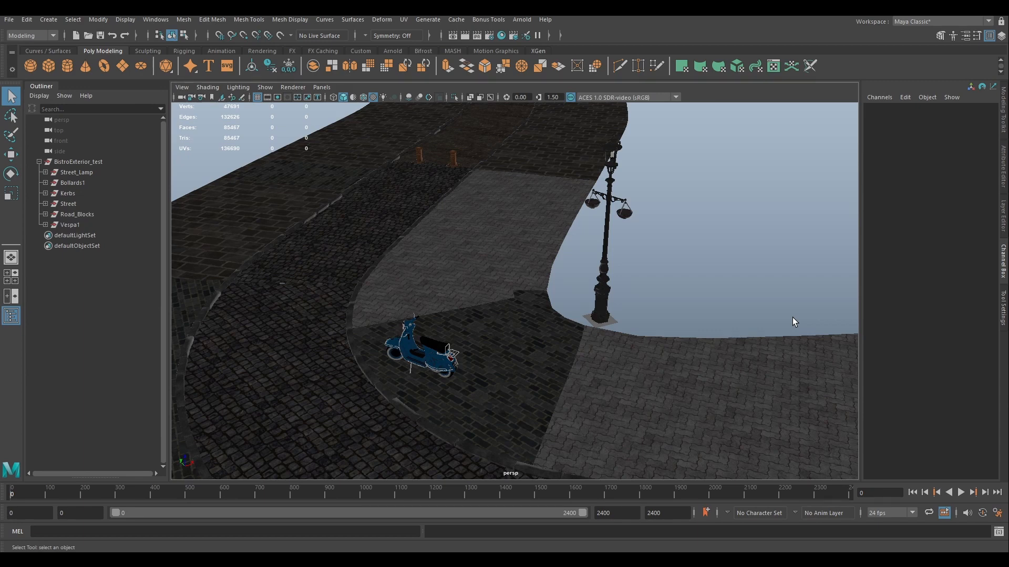
{"action": "right_click_drag", "start_coordinate": [793, 317], "coordinate": [771, 356], "text": "alt"}
{"action": "key", "text": "["}
{"action": "left_click_drag", "start_coordinate": [666, 294], "coordinate": [697, 311], "text": "alt"}
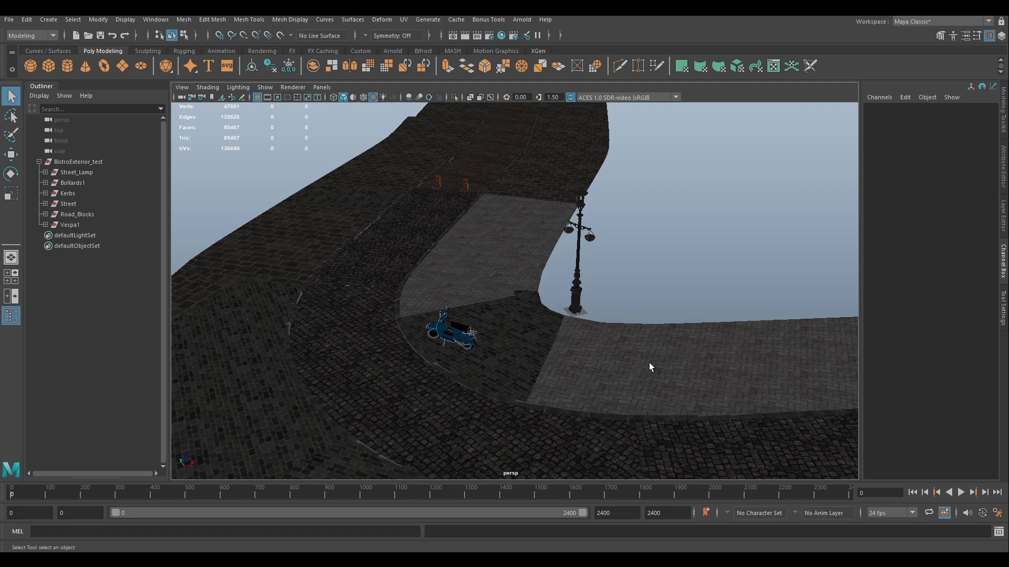
{"action": "left_click_drag", "start_coordinate": [654, 360], "coordinate": [517, 387], "text": "alt"}
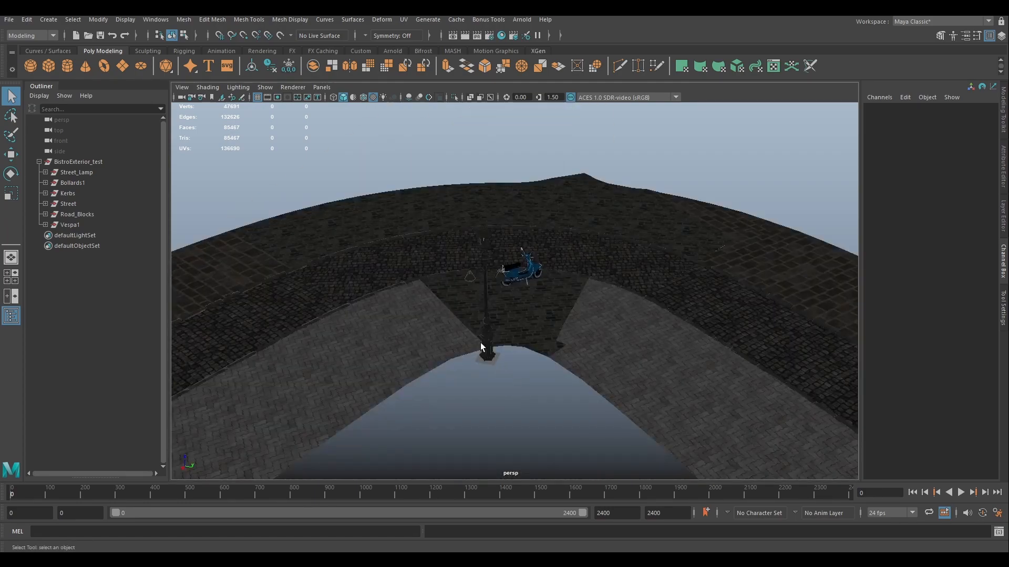
{"action": "left_click", "coordinate": [486, 315]}
{"action": "left_click", "coordinate": [582, 336]}
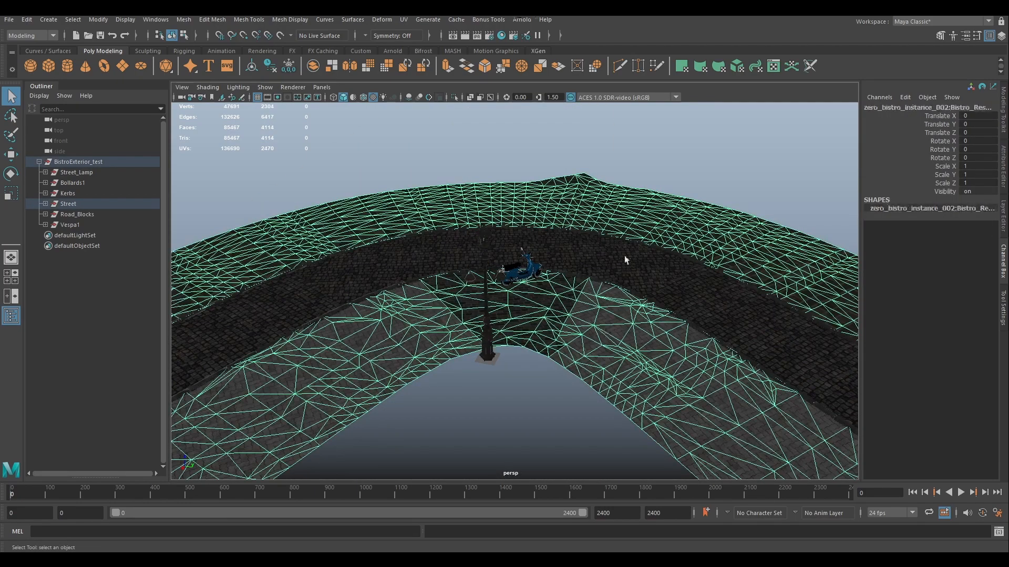
{"action": "left_click", "coordinate": [576, 266]}
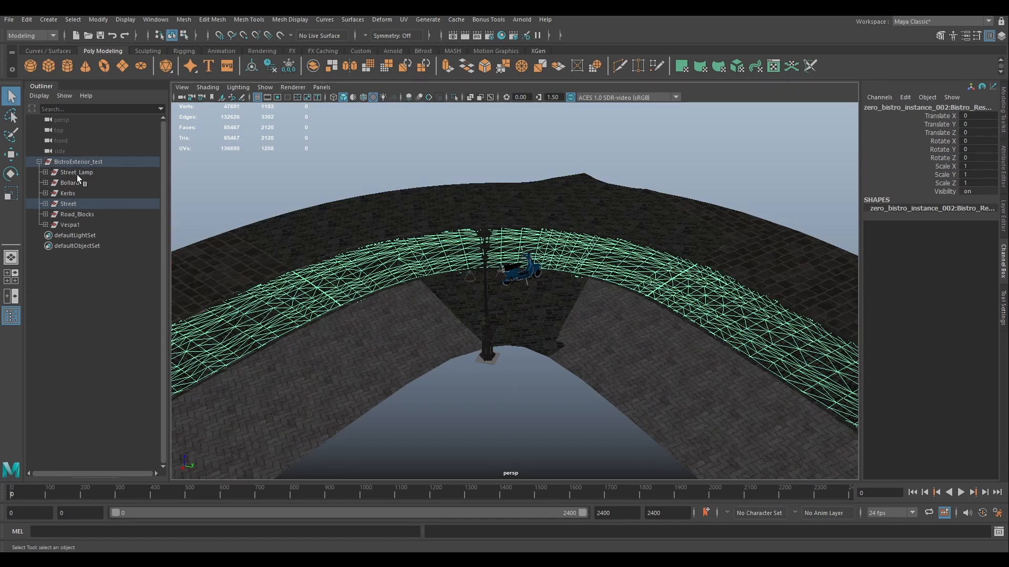
{"action": "left_click", "coordinate": [68, 225]}
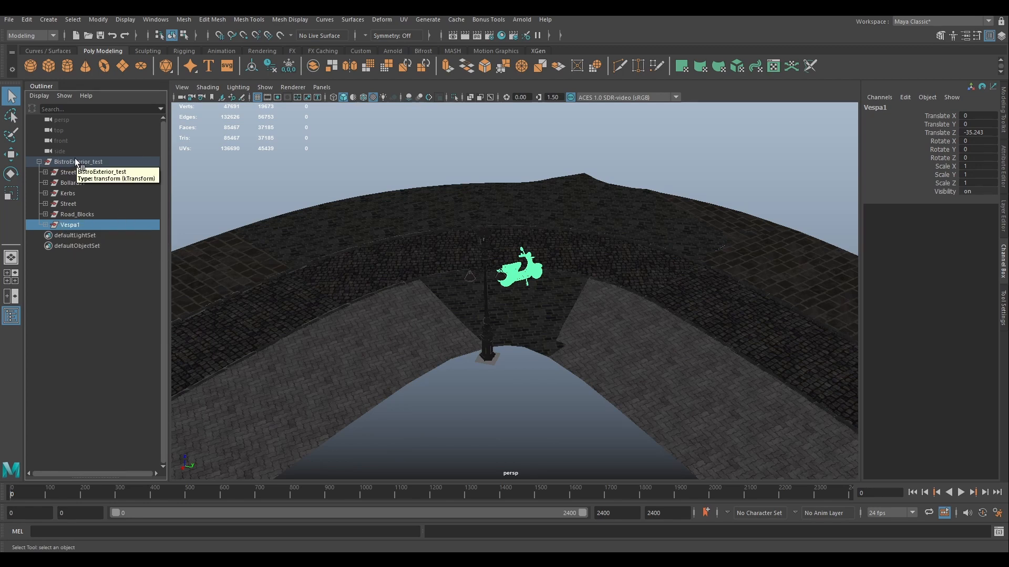
{"action": "left_click", "coordinate": [316, 226]}
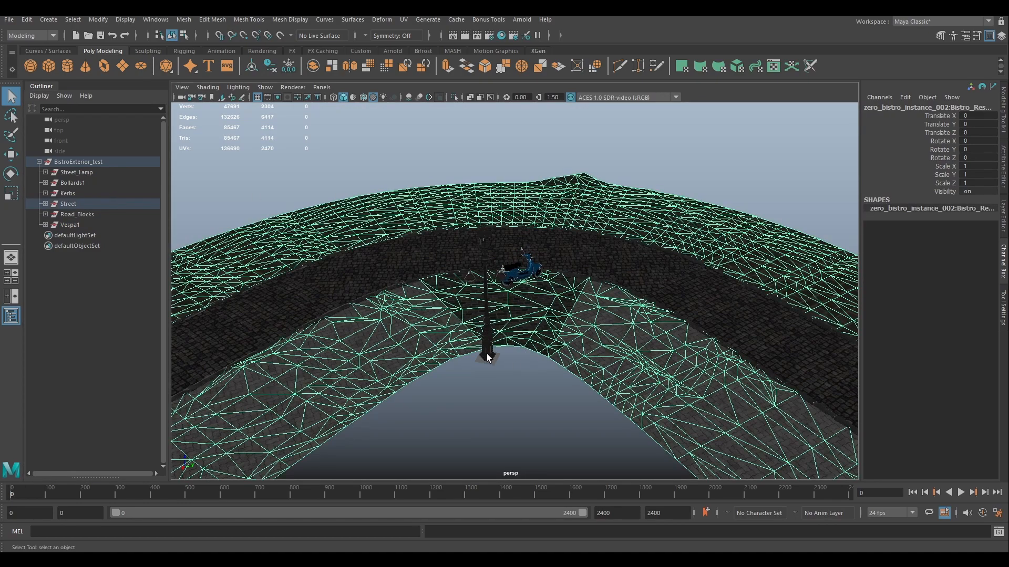
Duplicate the lamp mesh in the Street_Lamp group and move the copy across the road to about X -1085, Y -1209
{"action": "left_click", "coordinate": [488, 358]}
{"action": "left_click", "coordinate": [45, 172]}
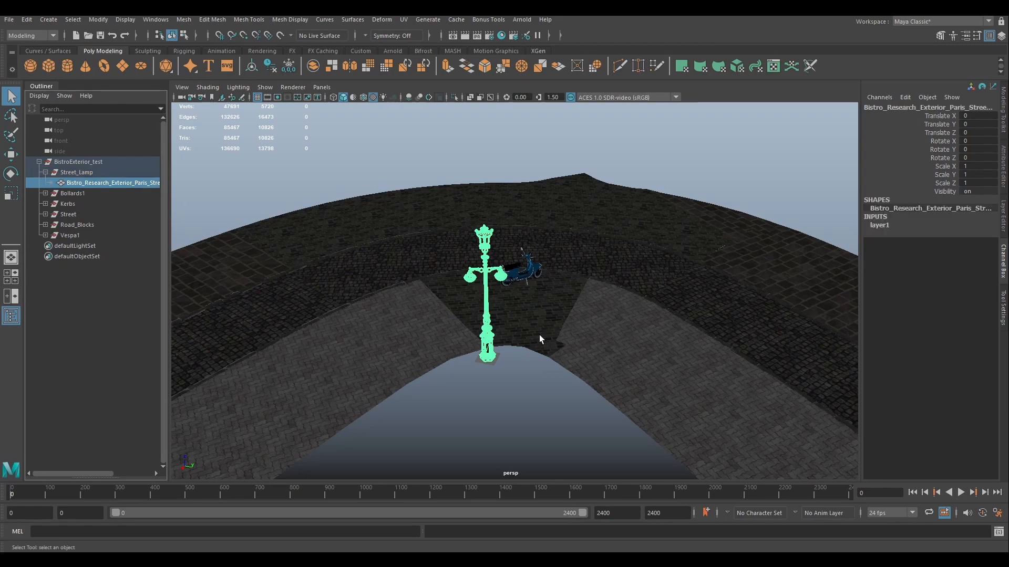
{"action": "mouse_move", "coordinate": [539, 339]}
{"action": "left_mouse_down", "text": "alt"}
{"action": "mouse_move", "coordinate": [736, 331]}
{"action": "mouse_move", "coordinate": [747, 311]}
{"action": "mouse_move", "coordinate": [714, 322]}
{"action": "mouse_move", "coordinate": [657, 306]}
{"action": "mouse_move", "coordinate": [533, 340]}
{"action": "left_mouse_up", "text": "alt"}
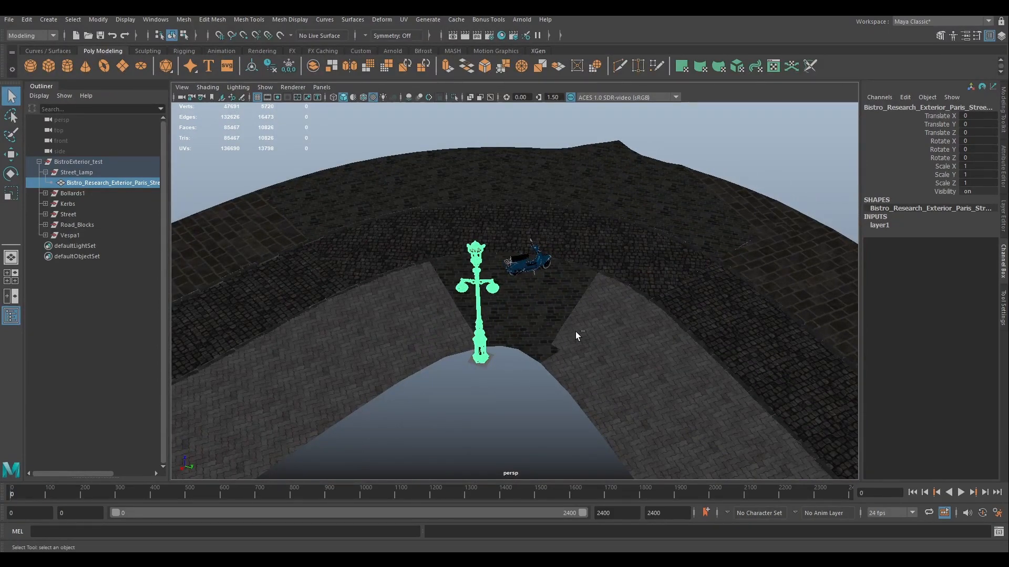
{"action": "key", "text": "ctrl+d"}
{"action": "key", "text": "w"}
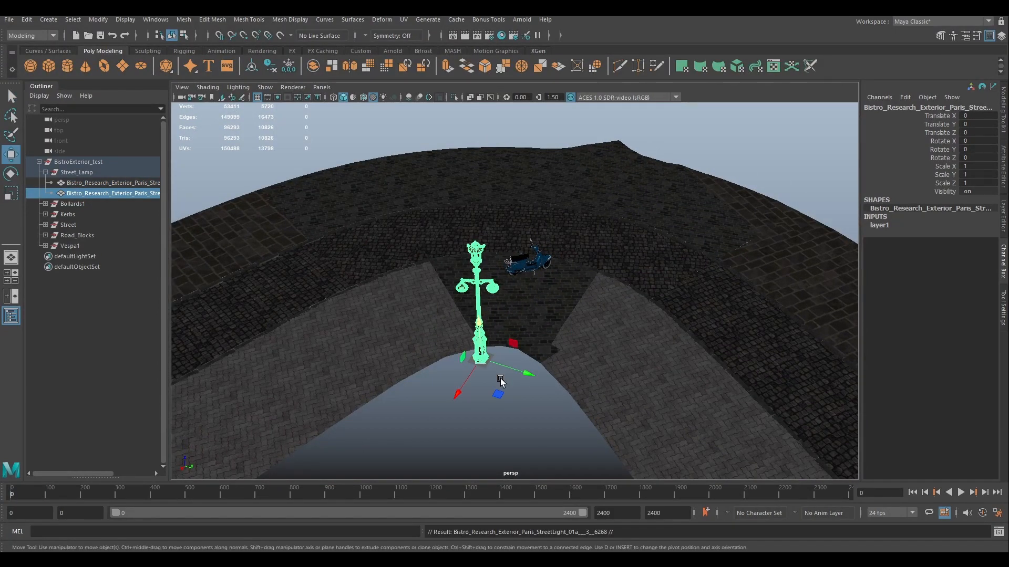
{"action": "left_click_drag", "start_coordinate": [497, 395], "coordinate": [410, 234]}
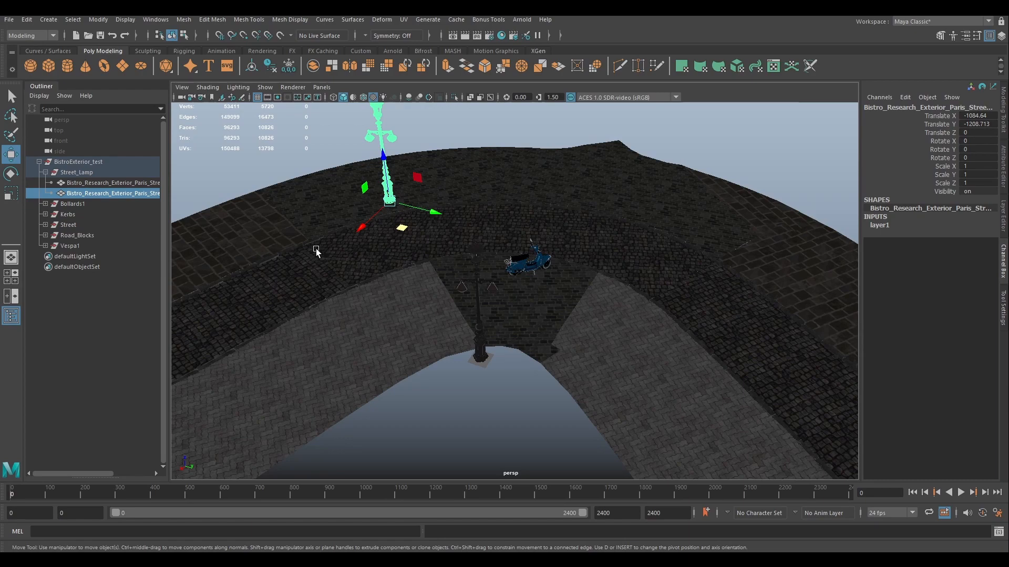
Inspect the original street lamp and compare it with its copy from several angles
{"action": "scroll", "coordinate": [474, 351], "scroll_direction": "up", "scroll_amount": 6}
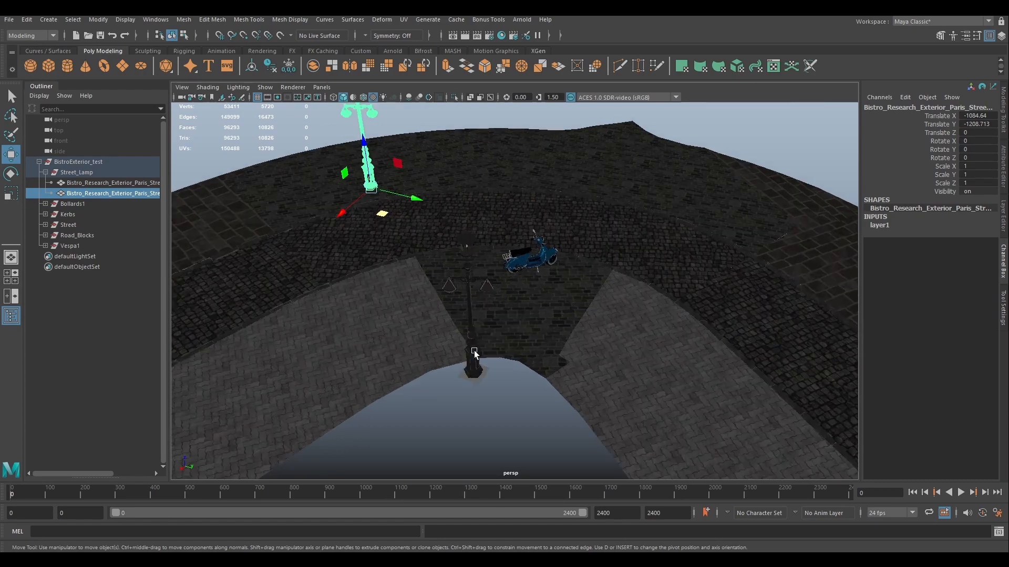
{"action": "left_click_drag", "start_coordinate": [474, 351], "coordinate": [503, 337], "text": "alt"}
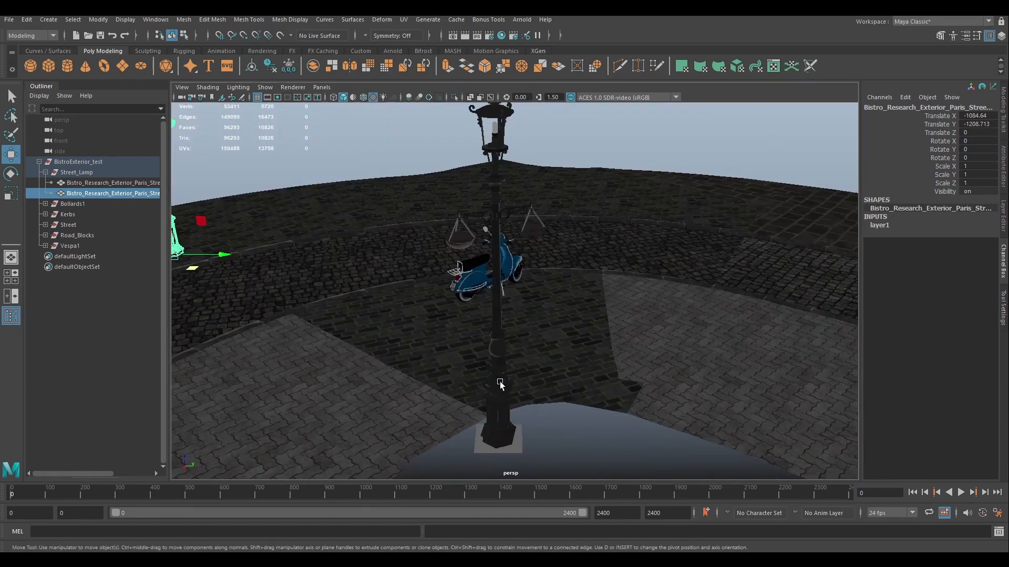
{"action": "left_click", "coordinate": [499, 379]}
{"action": "left_click_drag", "start_coordinate": [557, 379], "coordinate": [497, 373], "text": "alt"}
{"action": "scroll", "coordinate": [497, 374], "scroll_direction": "down", "scroll_amount": 3}
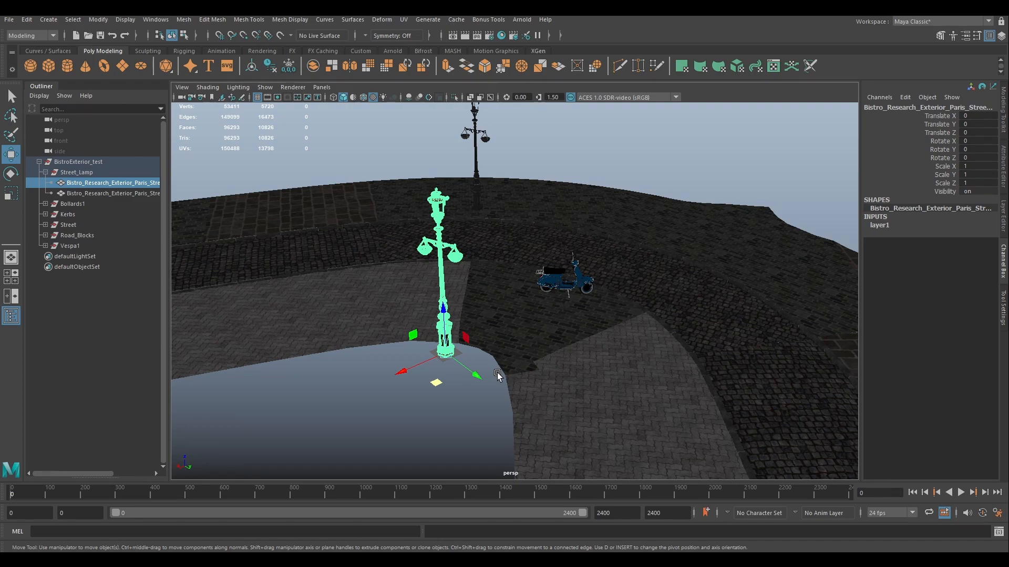
{"action": "scroll", "coordinate": [497, 375], "scroll_direction": "down", "scroll_amount": 1}
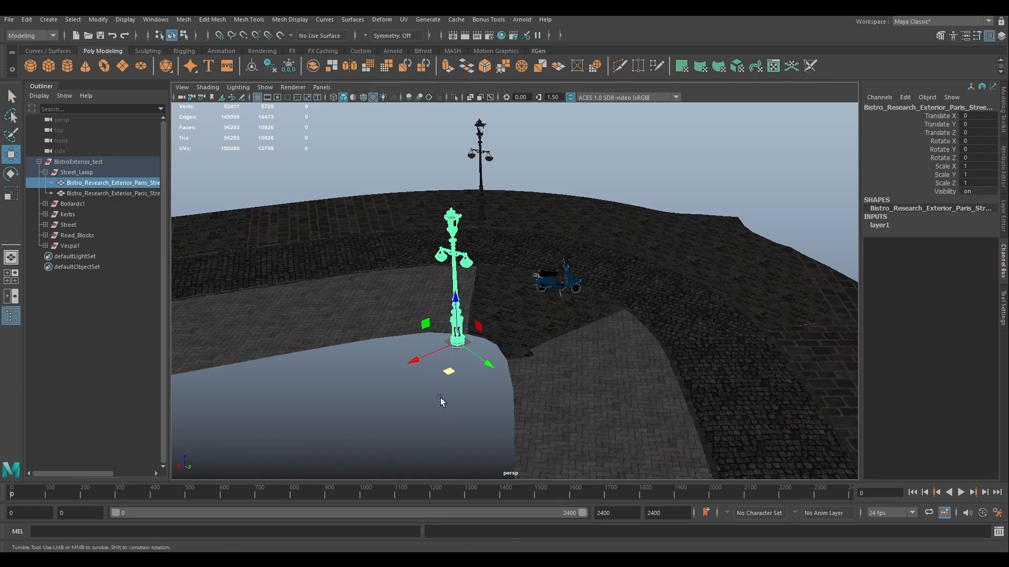
{"action": "left_click_drag", "start_coordinate": [450, 402], "coordinate": [489, 402], "text": "alt"}
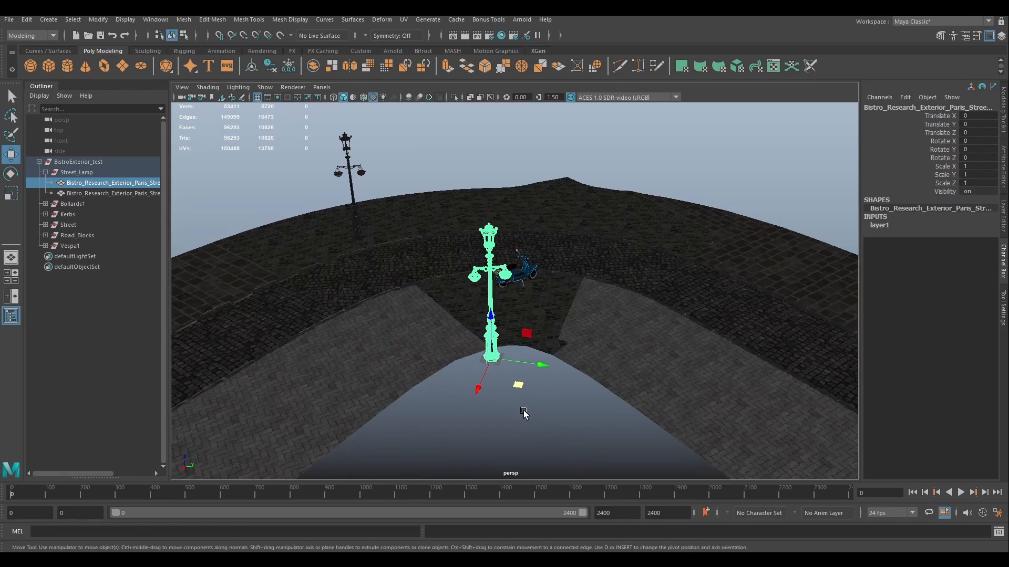
{"action": "scroll", "coordinate": [523, 412], "scroll_direction": "down", "scroll_amount": 2}
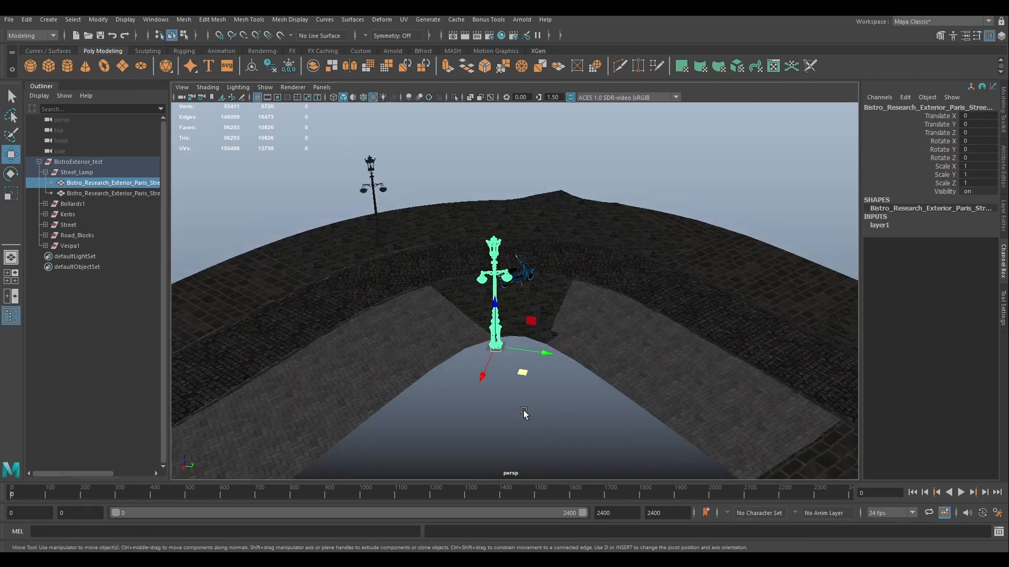
{"action": "left_click_drag", "start_coordinate": [525, 412], "coordinate": [504, 396], "text": "alt"}
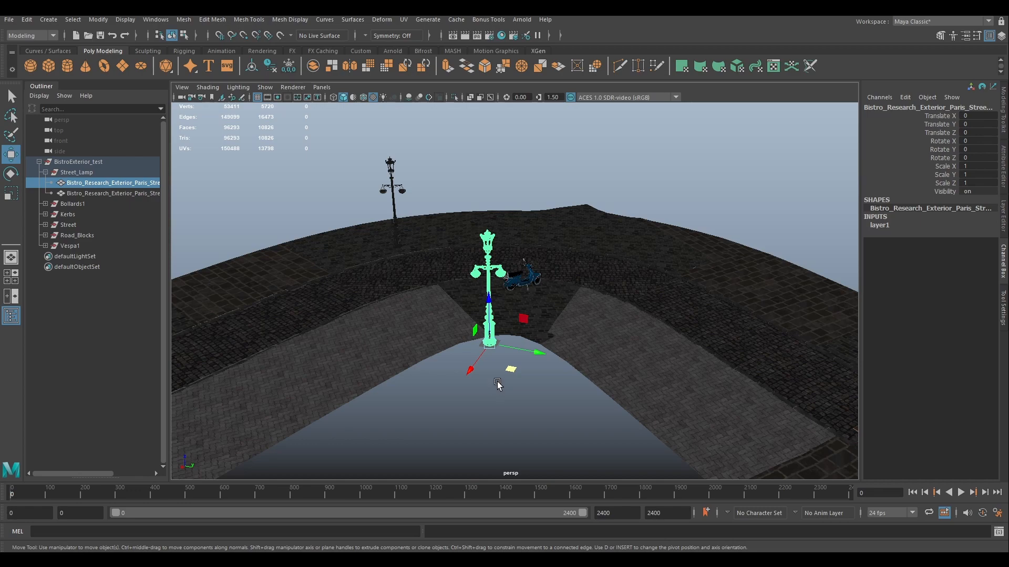
{"action": "scroll", "coordinate": [506, 365], "scroll_direction": "up", "scroll_amount": 4}
Delete the duplicated street lamp on the far side of the road
{"action": "left_click", "coordinate": [510, 408]}
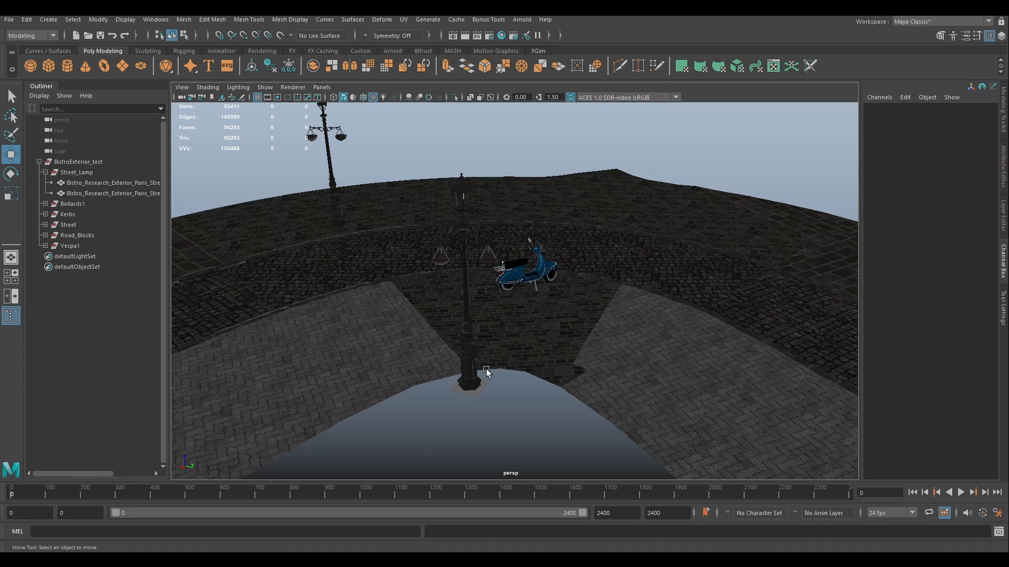
{"action": "left_click", "coordinate": [333, 157]}
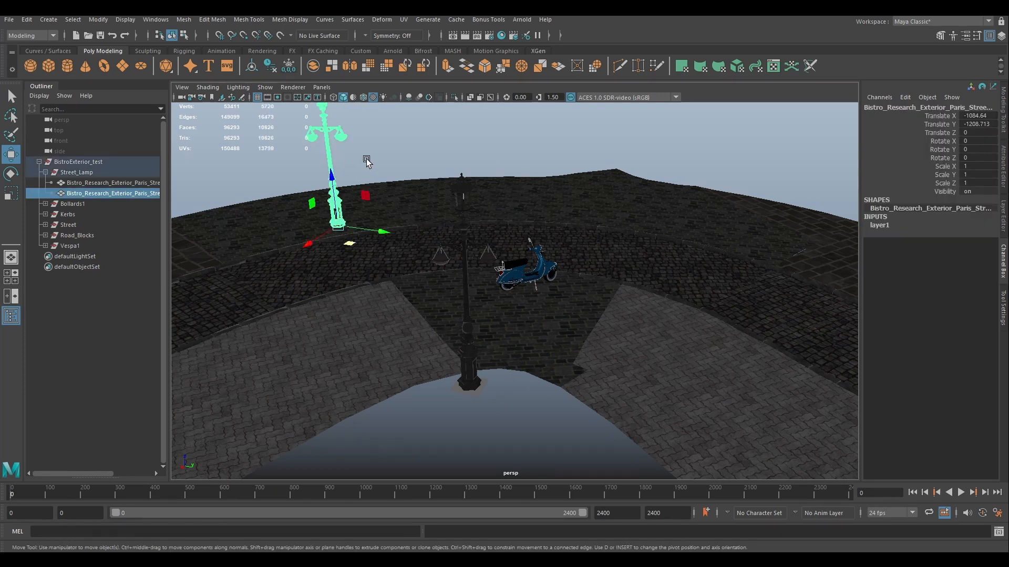
{"action": "key", "text": "Delete"}
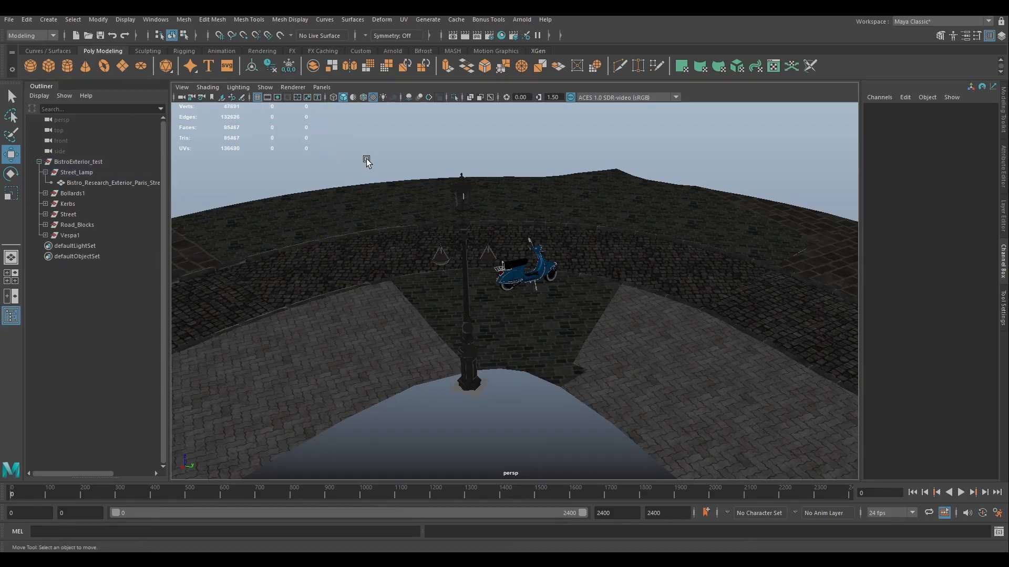
Select the original street lamp mesh inside the Street_Lamp group
{"action": "left_click", "coordinate": [467, 318]}
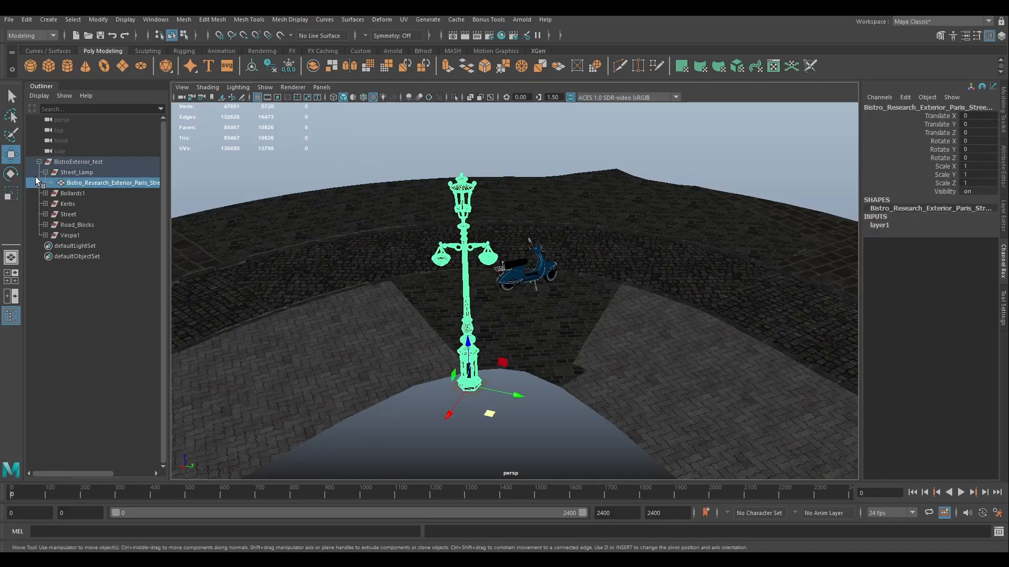
{"action": "left_click", "coordinate": [75, 175]}
{"action": "left_click", "coordinate": [86, 183]}
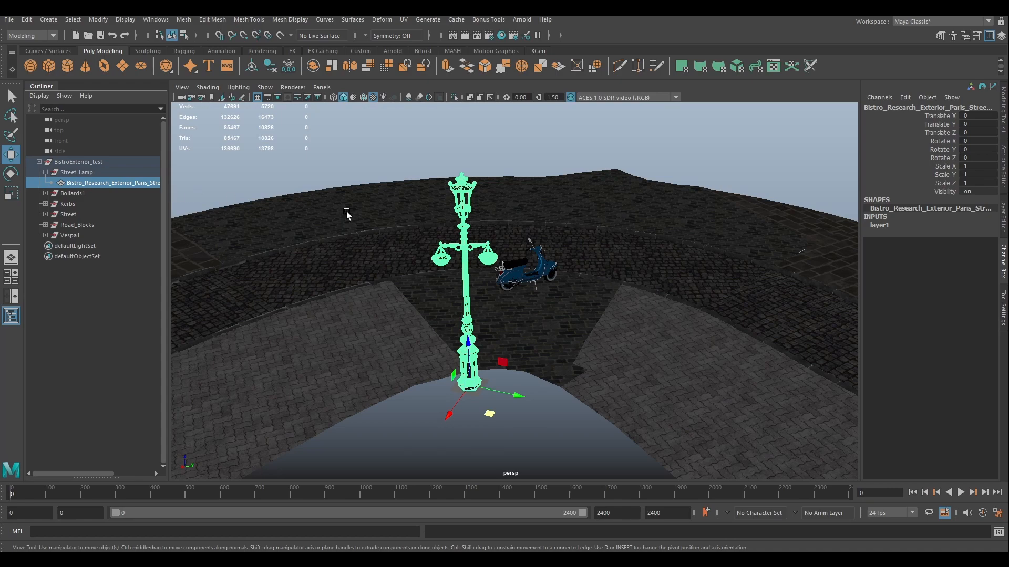
Examine the base of the selected street lamp and the curved pavement around it
{"action": "left_click_drag", "start_coordinate": [585, 342], "coordinate": [548, 380], "text": "alt"}
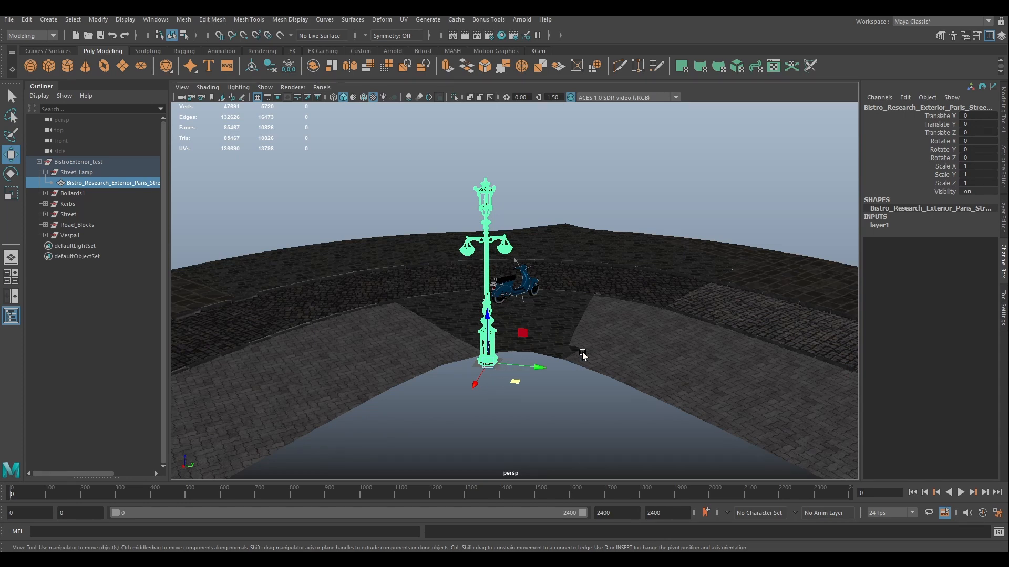
{"action": "left_click_drag", "start_coordinate": [553, 347], "coordinate": [509, 337], "text": "alt"}
{"action": "scroll", "coordinate": [507, 336], "scroll_direction": "up", "scroll_amount": 8}
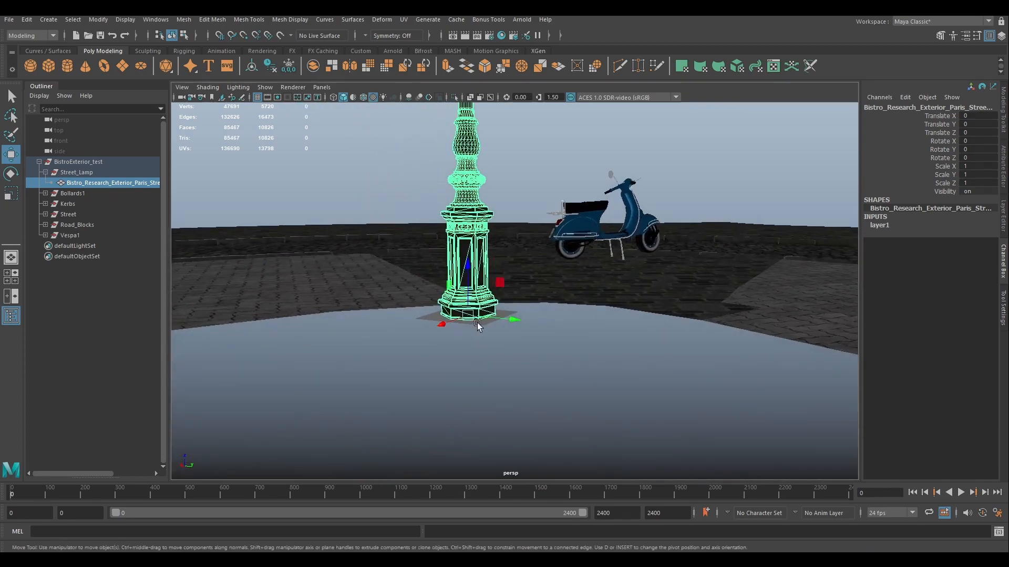
{"action": "scroll", "coordinate": [542, 352], "scroll_direction": "down", "scroll_amount": 6}
{"action": "left_click_drag", "start_coordinate": [543, 352], "coordinate": [578, 359], "text": "alt"}
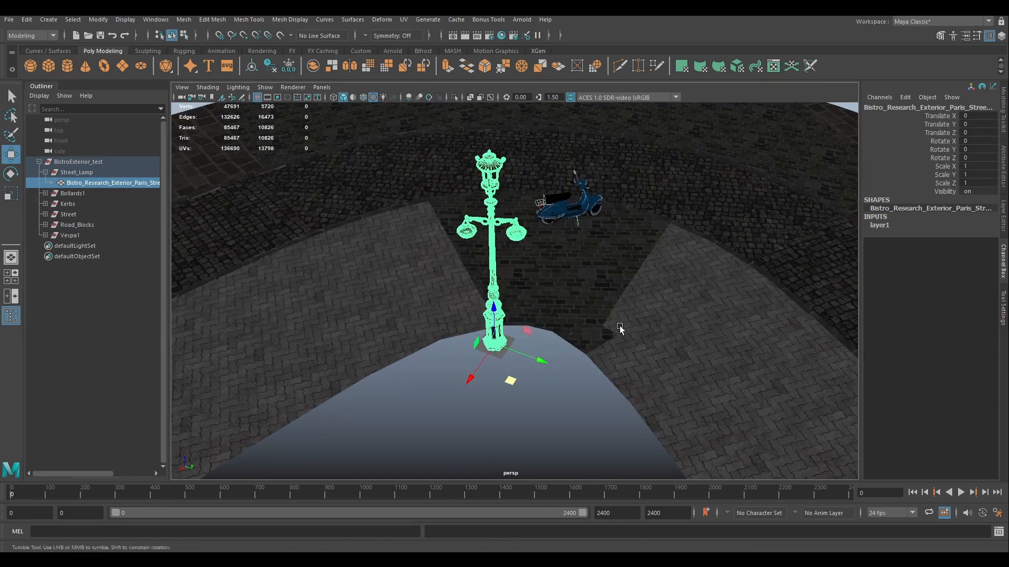
{"action": "left_click_drag", "start_coordinate": [620, 325], "coordinate": [651, 301], "text": "alt"}
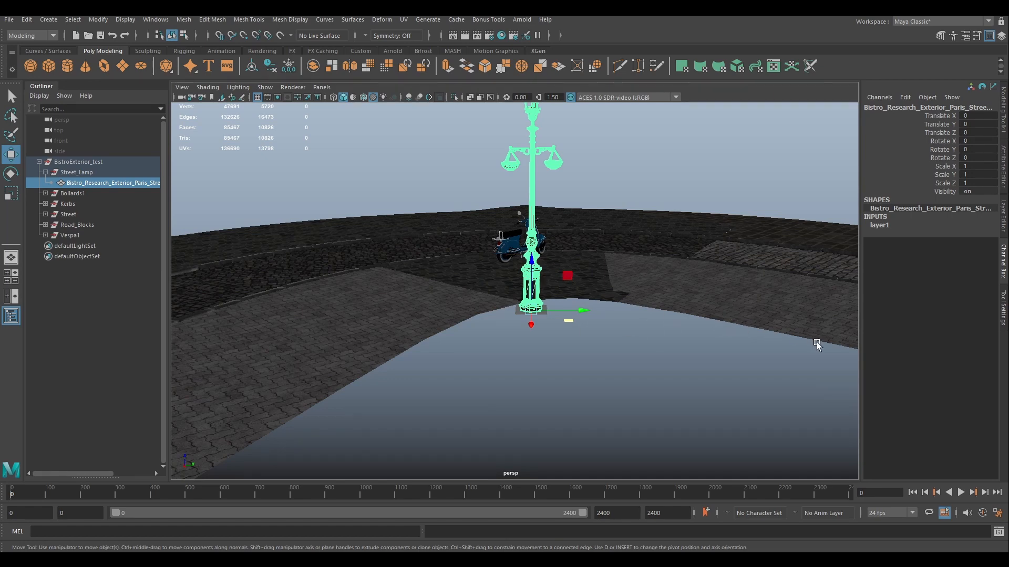
{"action": "left_click_drag", "start_coordinate": [632, 333], "coordinate": [577, 397], "text": "alt"}
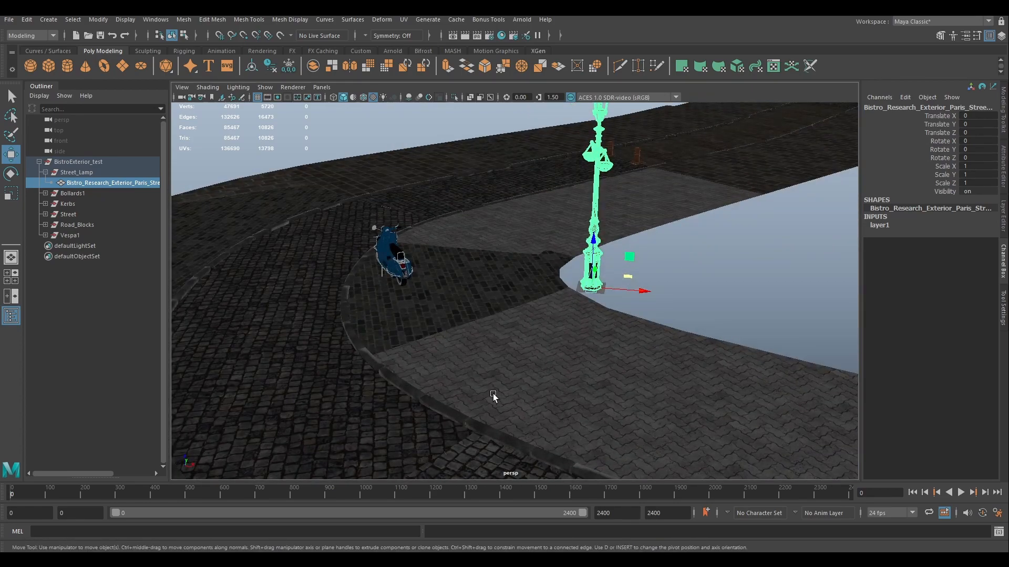
{"action": "left_click_drag", "start_coordinate": [695, 305], "coordinate": [517, 280], "text": "alt"}
{"action": "left_click_drag", "start_coordinate": [378, 359], "coordinate": [266, 241], "text": "alt"}
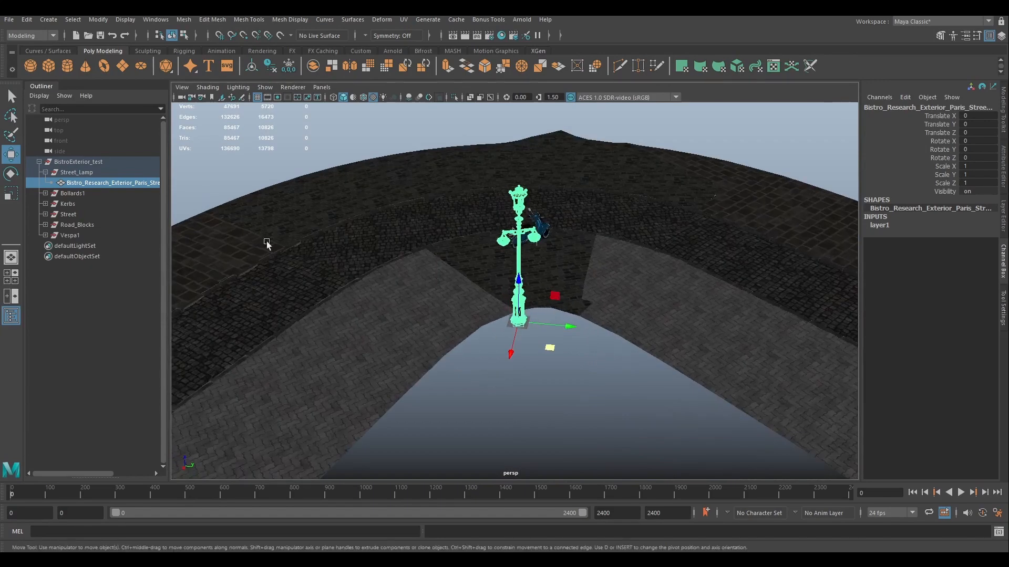
Try Duplicate Special on the street lamp with five instances offset 500 in Y, and undo the duplication
{"action": "left_click", "coordinate": [27, 20]}
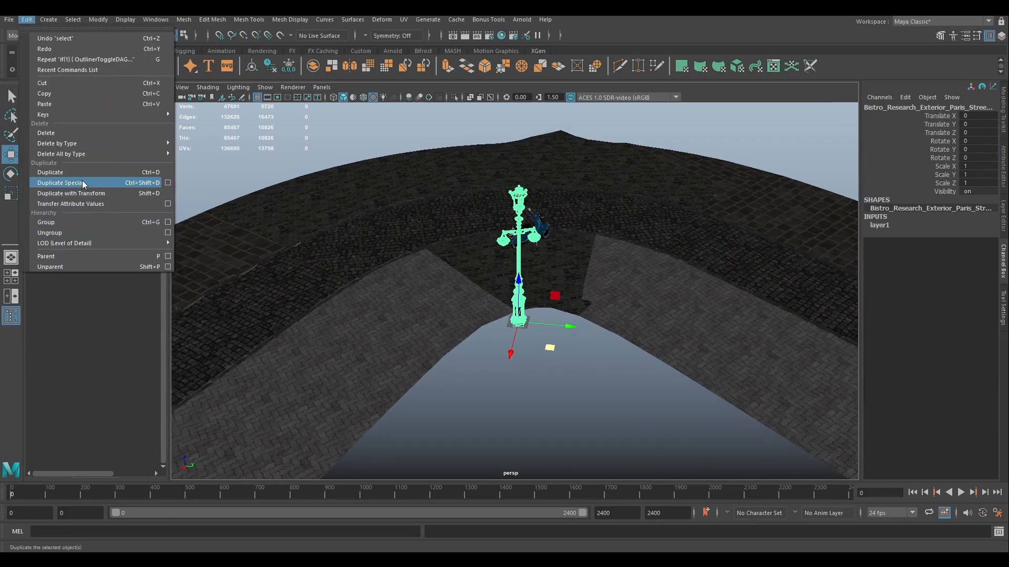
{"action": "left_click", "coordinate": [168, 182]}
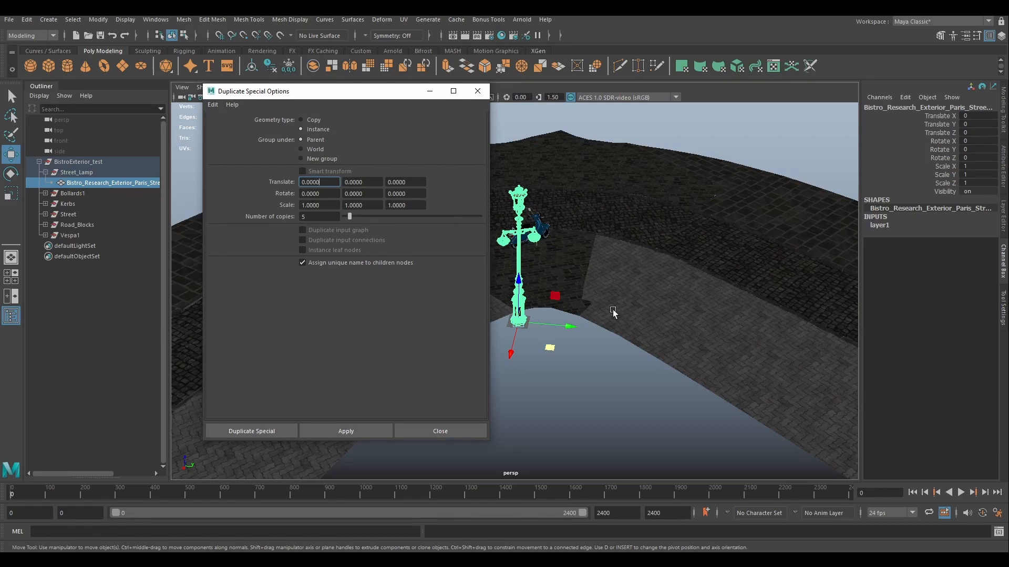
{"action": "scroll", "coordinate": [662, 325], "scroll_direction": "down", "scroll_amount": 5}
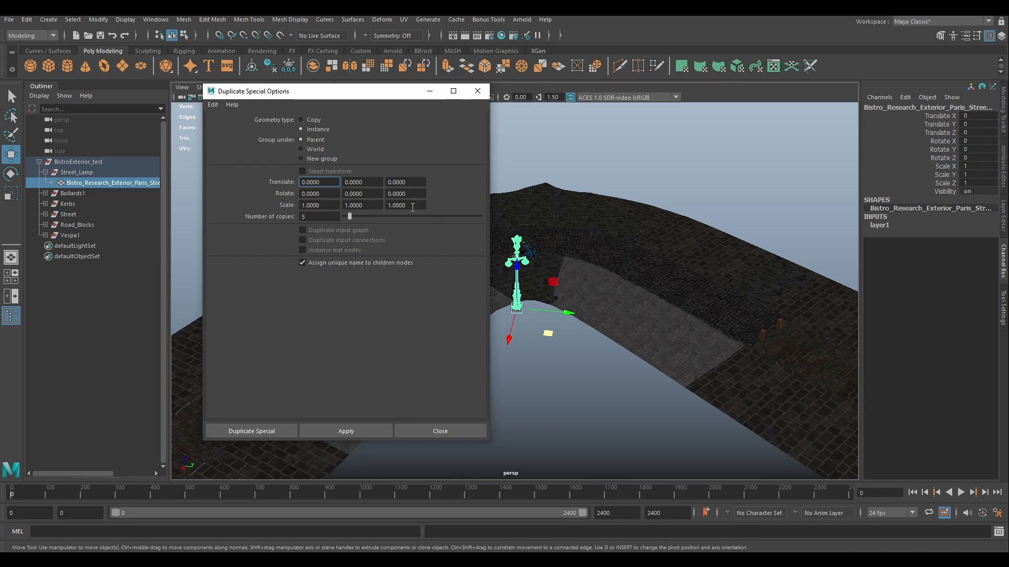
{"action": "double_click", "coordinate": [352, 181]}
{"action": "type", "text": "500"}
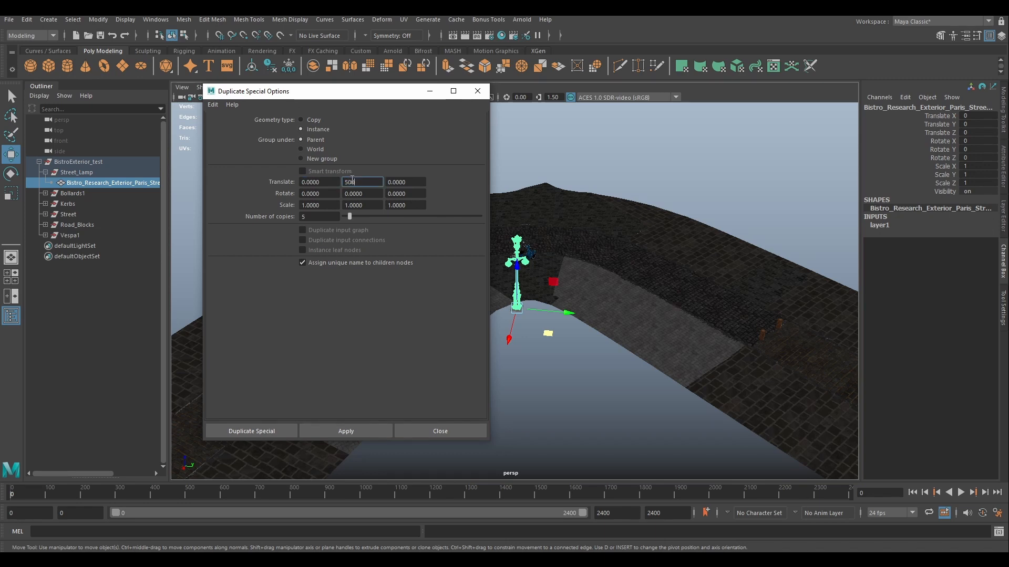
{"action": "left_click", "coordinate": [342, 432]}
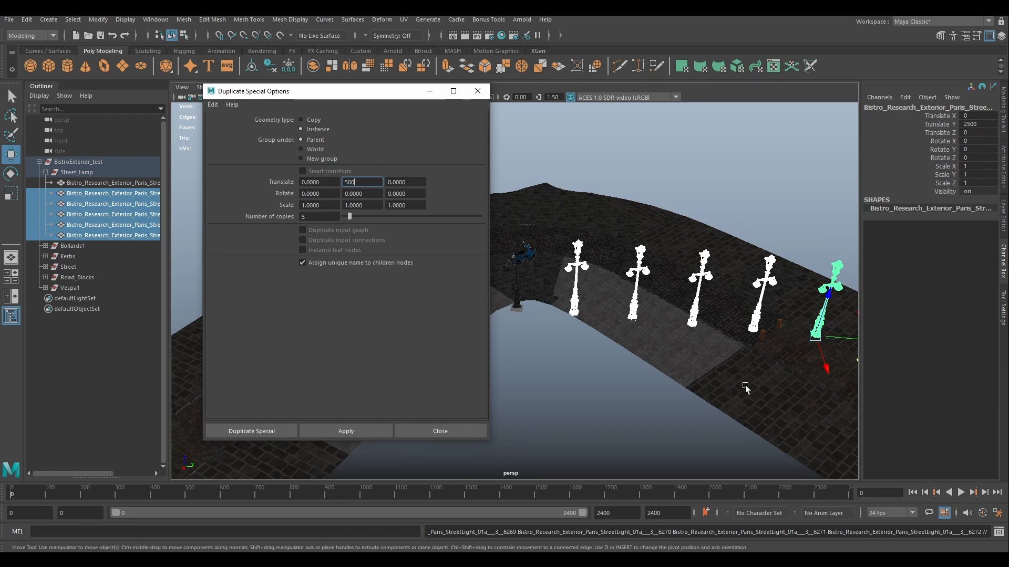
{"action": "left_click", "coordinate": [630, 424]}
{"action": "key", "text": "ctrl+z"}
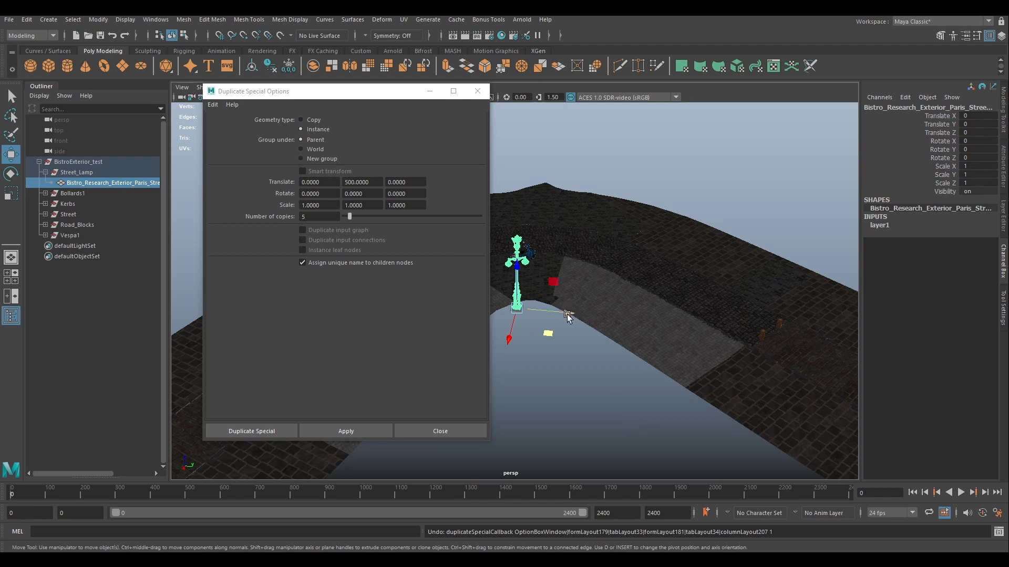
Create five instances of the street lamp with Duplicate Special, using a zero translate offset in Y
{"action": "left_click", "coordinate": [359, 178]}
{"action": "type", "text": "0"}
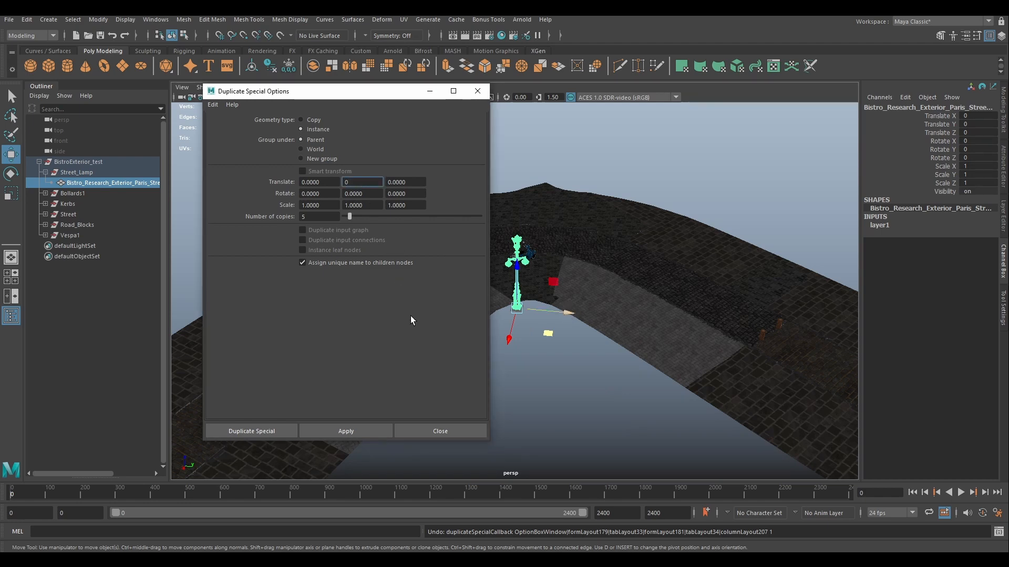
{"action": "left_click", "coordinate": [248, 431]}
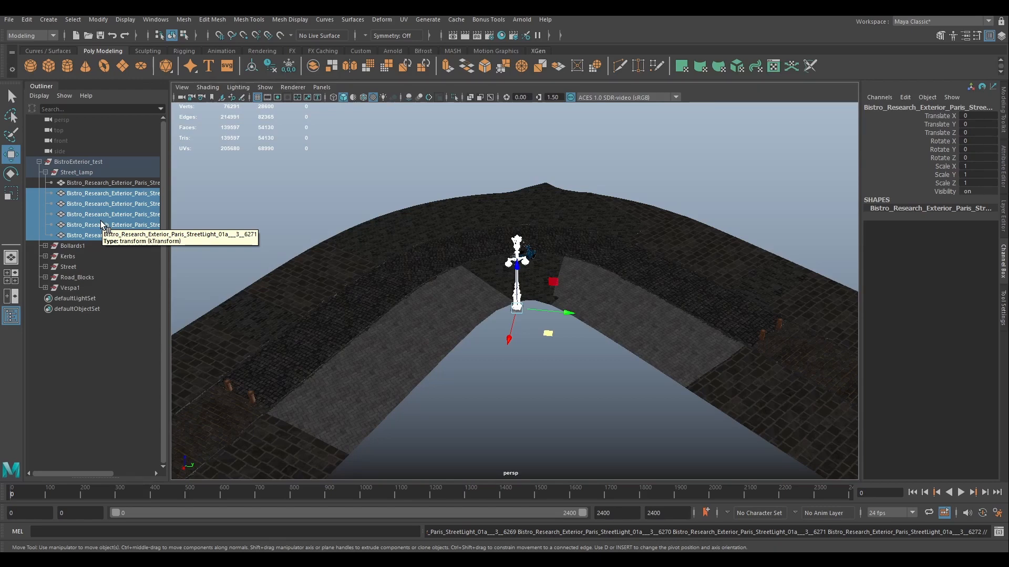
Move the last two lamp instances onto the far pavement, at about X 204, Y -1989 and X -848, Y -1417
{"action": "left_click", "coordinate": [74, 235]}
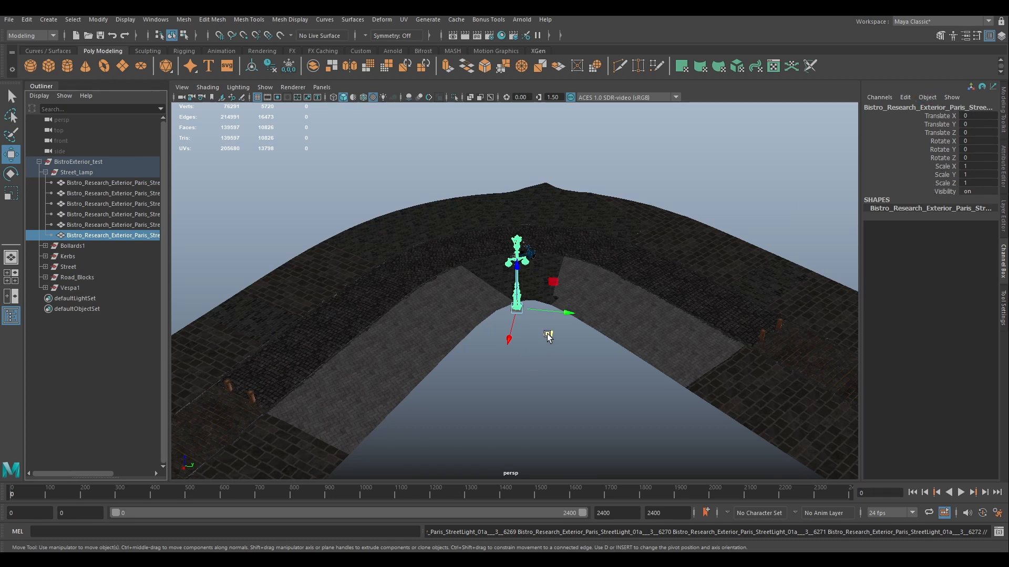
{"action": "left_click_drag", "start_coordinate": [548, 333], "coordinate": [321, 327]}
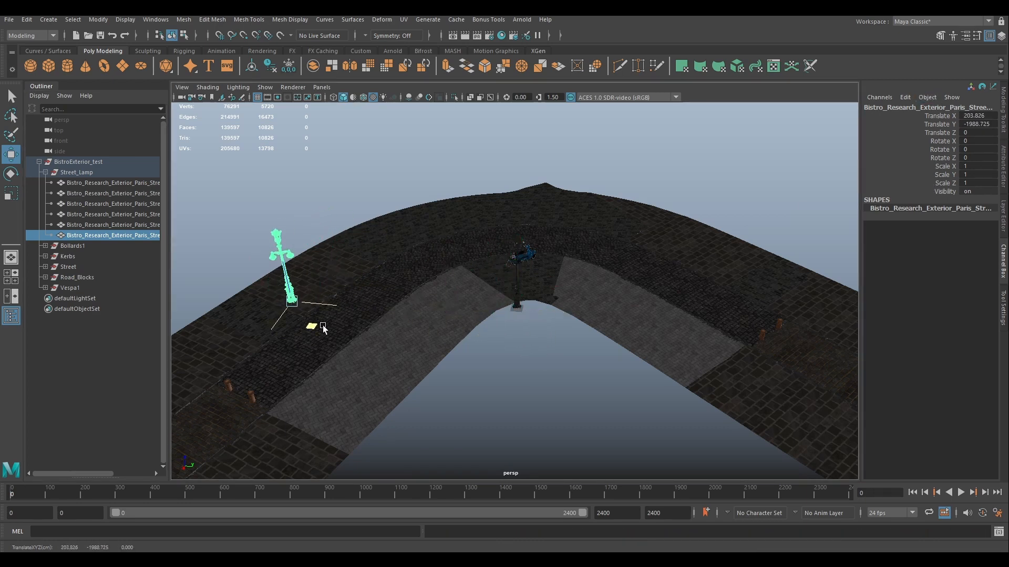
{"action": "left_click", "coordinate": [124, 226]}
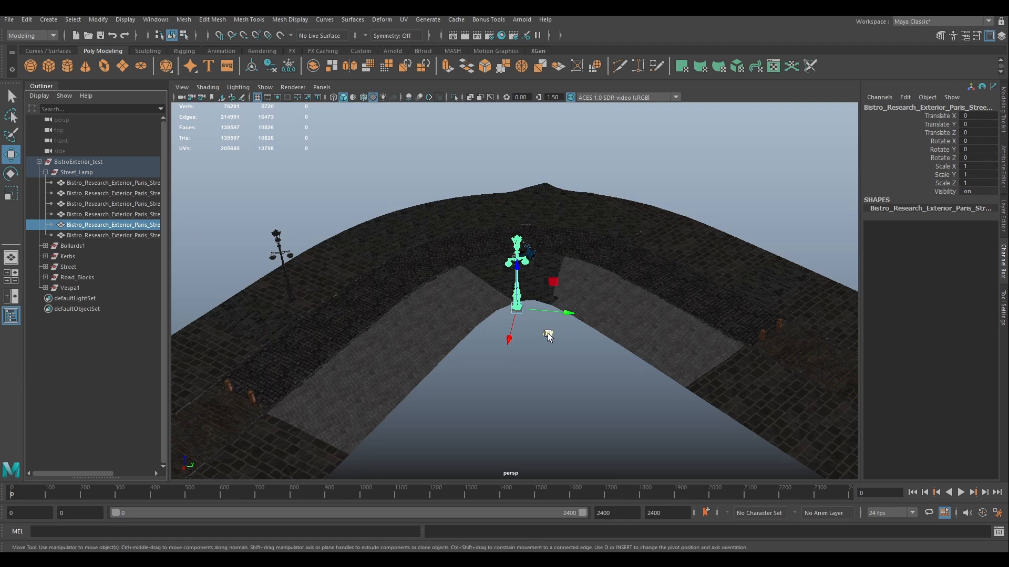
{"action": "left_click_drag", "start_coordinate": [552, 338], "coordinate": [421, 274]}
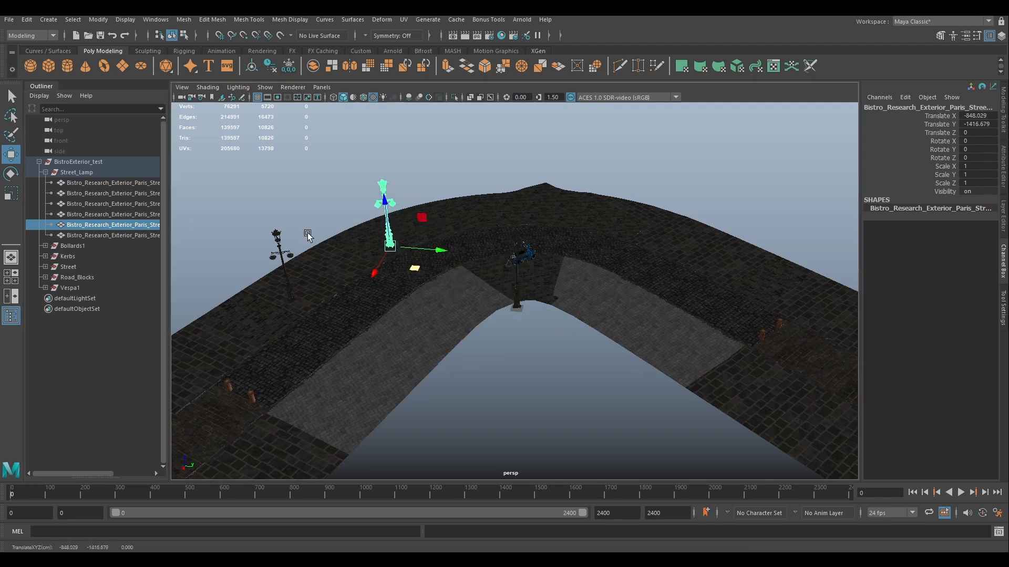
Spread the remaining three lamp instances at even intervals along the rest of the curved far pavement
{"action": "left_click", "coordinate": [132, 215]}
{"action": "left_click_drag", "start_coordinate": [545, 330], "coordinate": [517, 246]}
{"action": "left_click", "coordinate": [93, 204]}
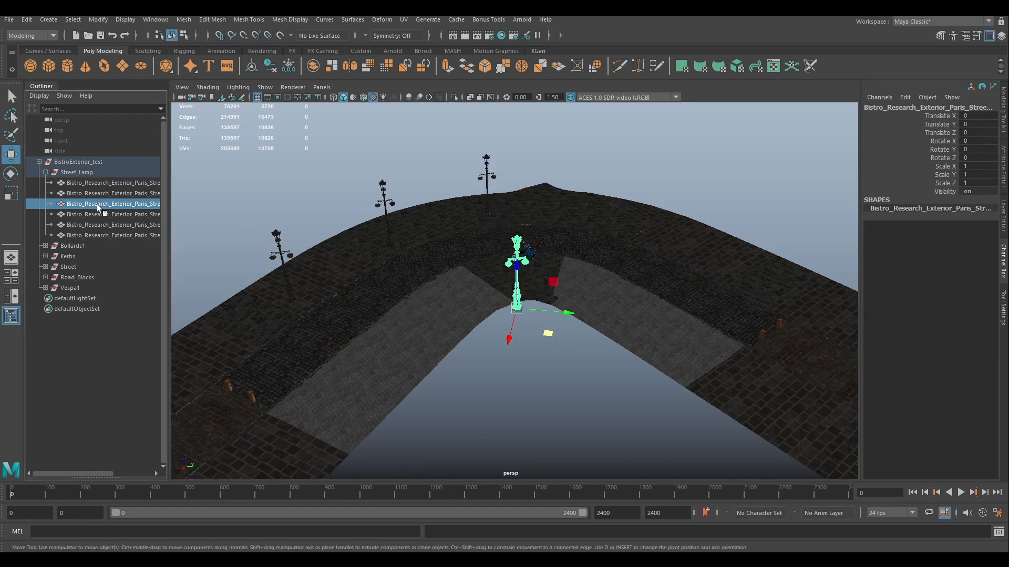
{"action": "left_click_drag", "start_coordinate": [550, 336], "coordinate": [620, 249]}
{"action": "left_click", "coordinate": [102, 195]}
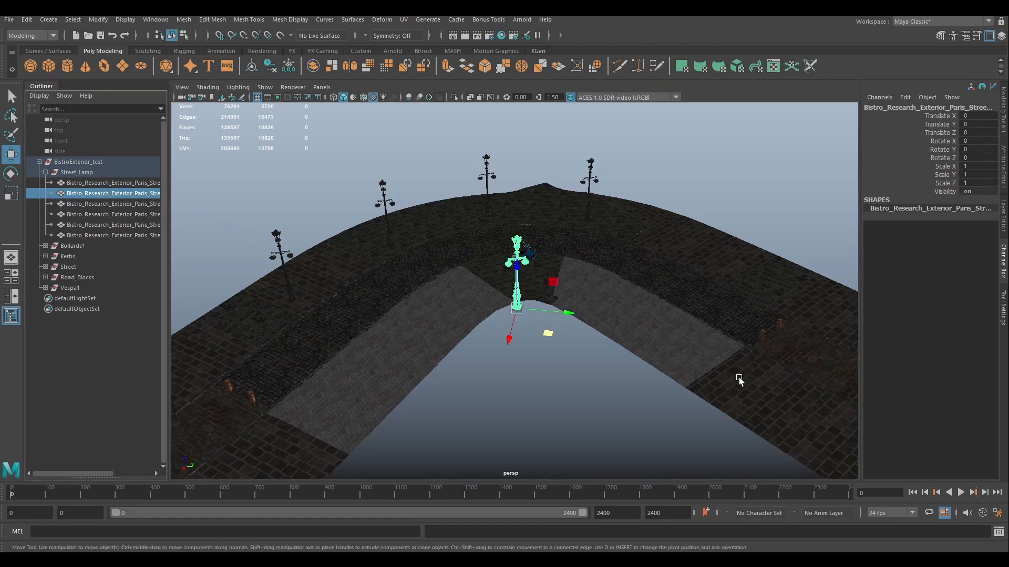
{"action": "left_click_drag", "start_coordinate": [547, 336], "coordinate": [709, 276]}
{"action": "left_click", "coordinate": [714, 254]}
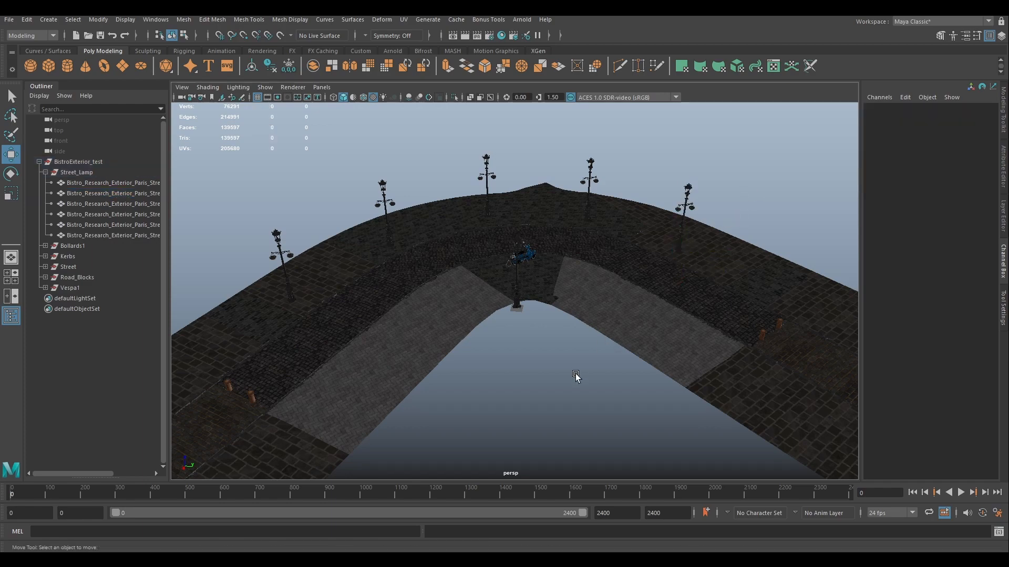
Examine the arranged row of street lamps and the wireframe around the base of the original lamp
{"action": "scroll", "coordinate": [575, 374], "scroll_direction": "up", "scroll_amount": 5}
{"action": "left_click_drag", "start_coordinate": [575, 373], "coordinate": [592, 389], "text": "alt"}
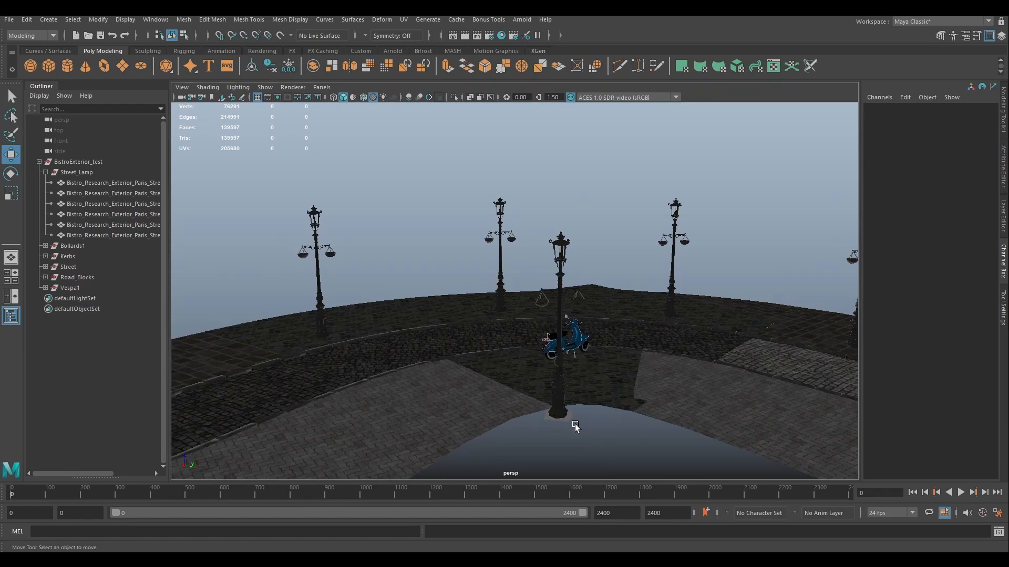
{"action": "scroll", "coordinate": [582, 430], "scroll_direction": "down", "scroll_amount": 4}
{"action": "scroll", "coordinate": [581, 431], "scroll_direction": "up", "scroll_amount": 3}
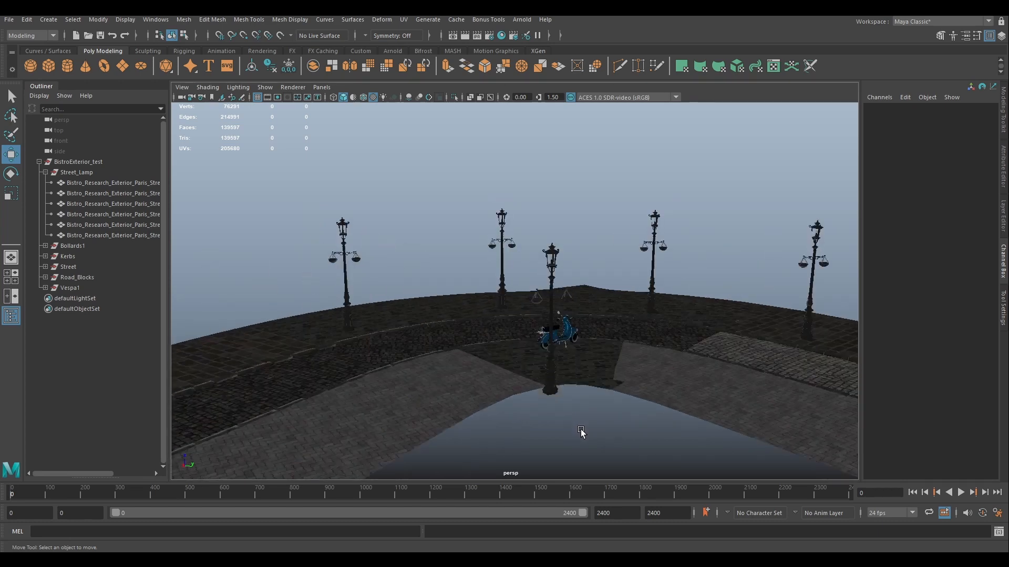
{"action": "scroll", "coordinate": [581, 431], "scroll_direction": "down", "scroll_amount": 1}
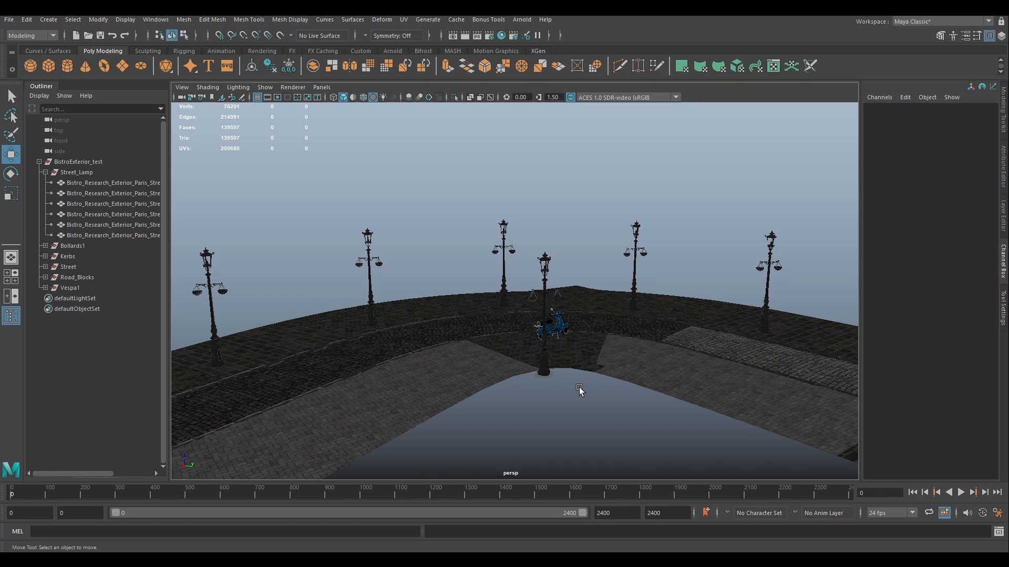
{"action": "left_click", "coordinate": [544, 369]}
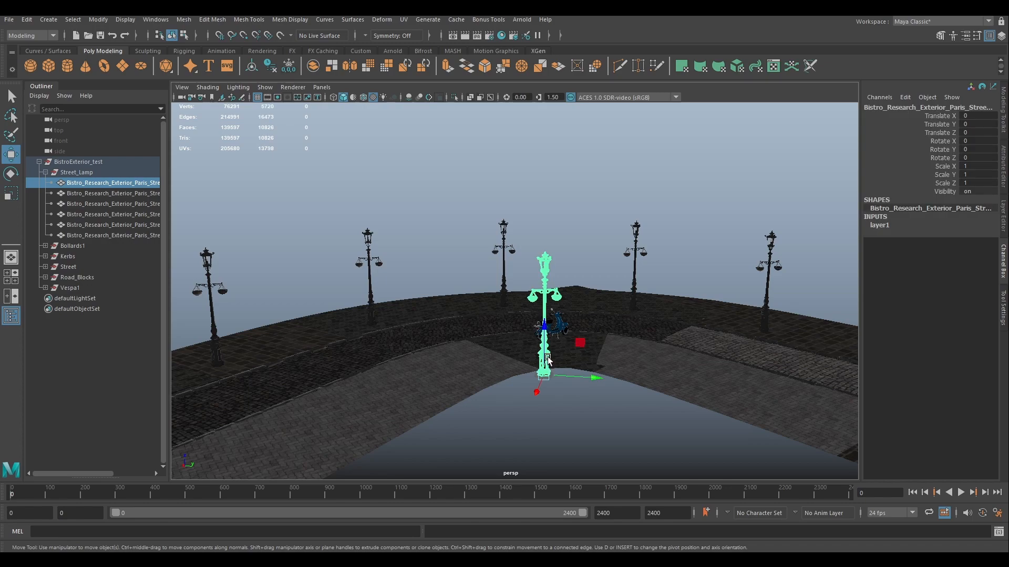
{"action": "key", "text": "f"}
{"action": "scroll", "coordinate": [615, 389], "scroll_direction": "up", "scroll_amount": 10}
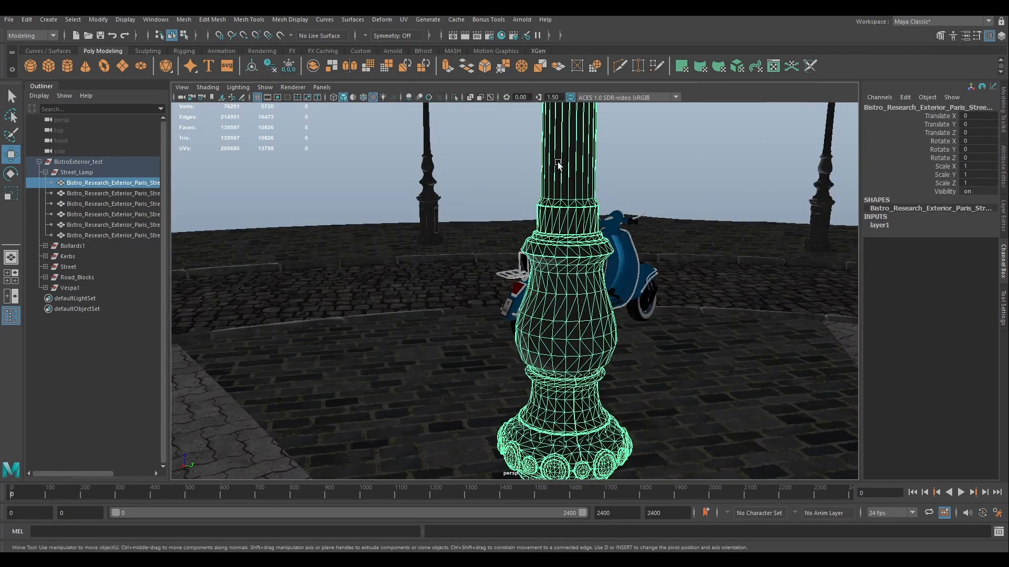
{"action": "scroll", "coordinate": [594, 310], "scroll_direction": "down", "scroll_amount": 5}
{"action": "scroll", "coordinate": [579, 349], "scroll_direction": "up", "scroll_amount": 5}
{"action": "scroll", "coordinate": [579, 349], "scroll_direction": "down", "scroll_amount": 2}
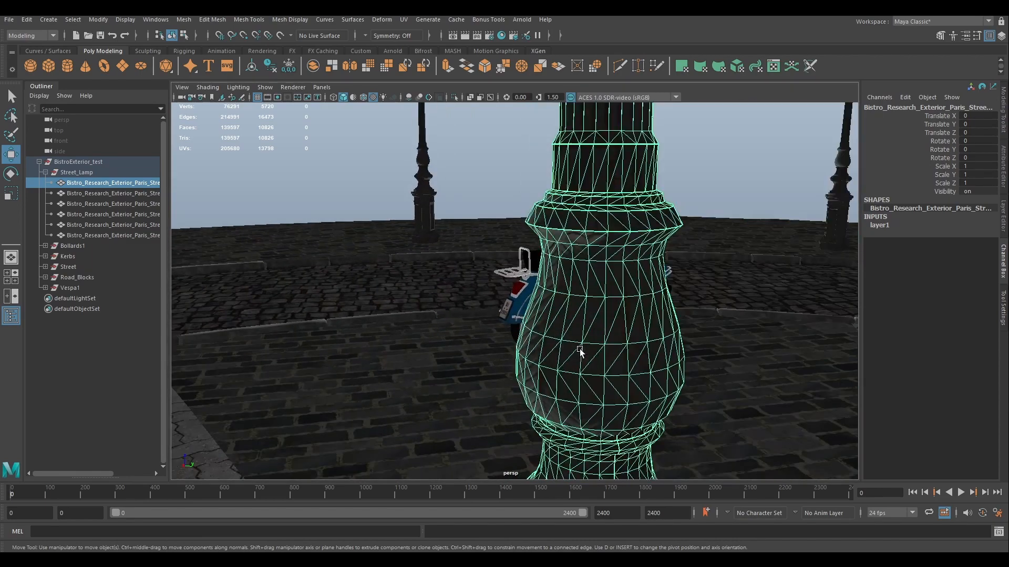
{"action": "scroll", "coordinate": [618, 310], "scroll_direction": "down", "scroll_amount": 6}
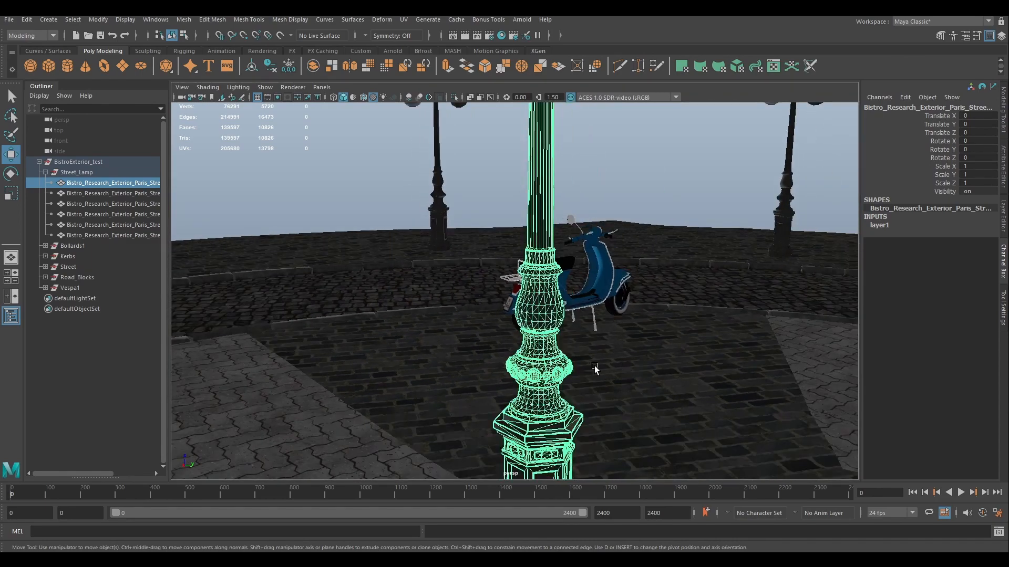
{"action": "scroll", "coordinate": [593, 369], "scroll_direction": "up", "scroll_amount": 5}
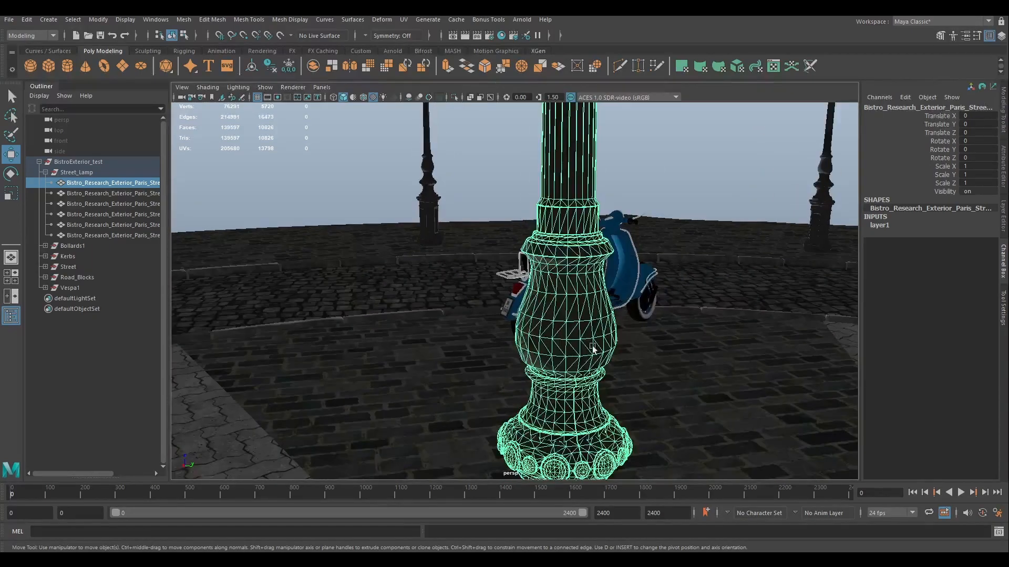
{"action": "scroll", "coordinate": [583, 313], "scroll_direction": "down", "scroll_amount": 5}
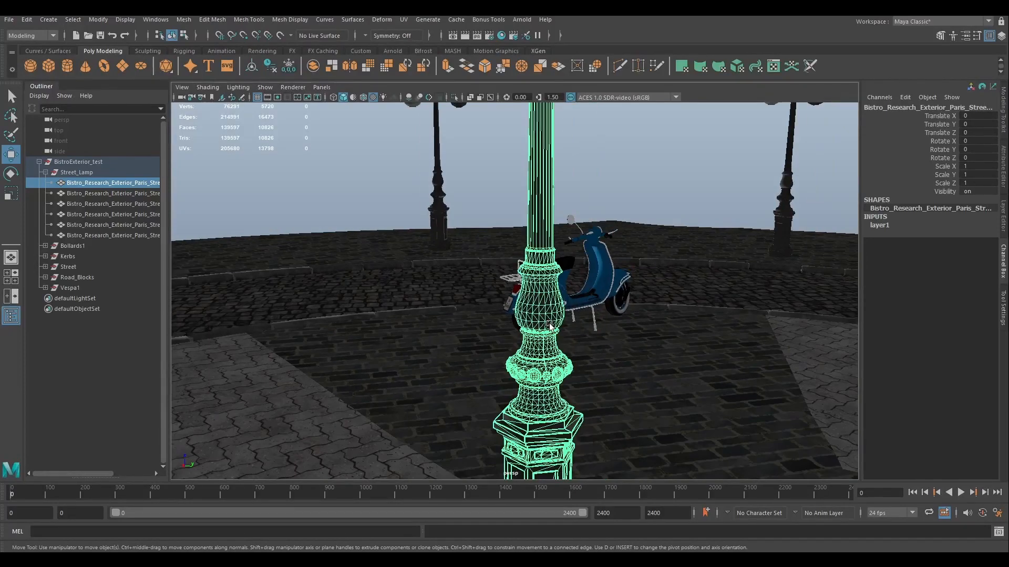
{"action": "scroll", "coordinate": [550, 325], "scroll_direction": "down", "scroll_amount": 3}
Switch the original street lamp to vertex editing and select all the vertices of its upper part
{"action": "right_click", "coordinate": [520, 269]}
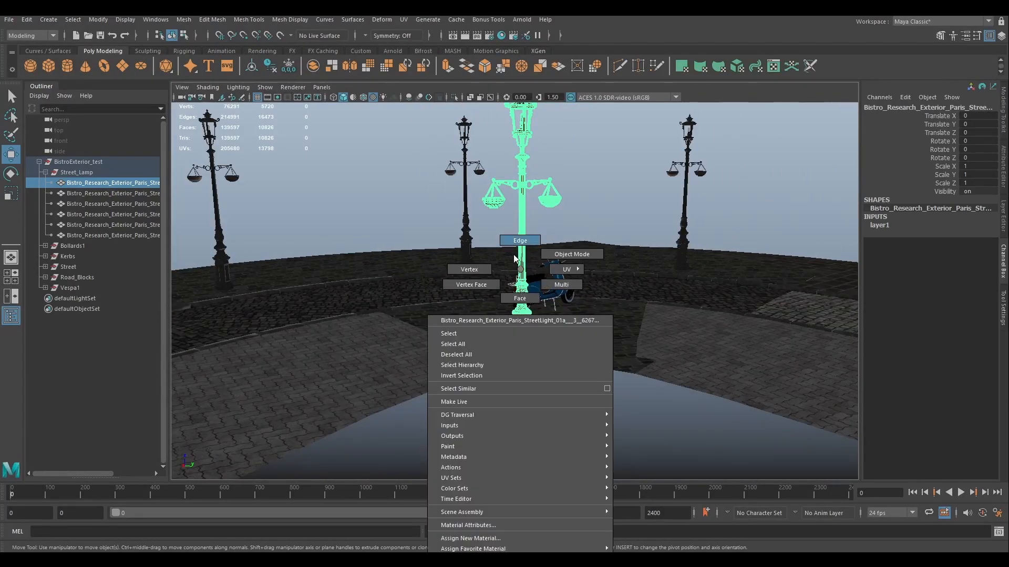
{"action": "left_click", "coordinate": [468, 269]}
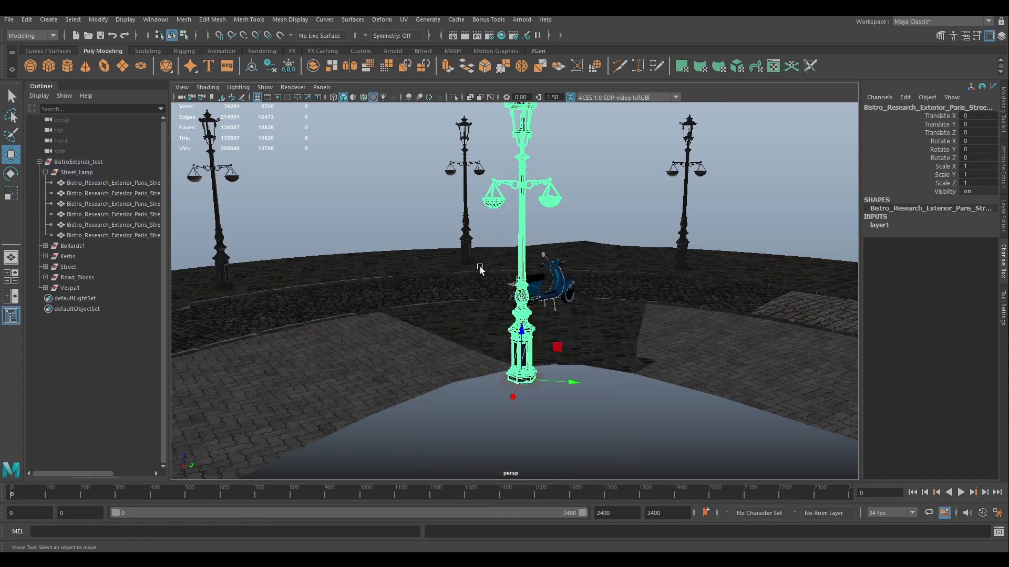
{"action": "scroll", "coordinate": [538, 270], "scroll_direction": "down", "scroll_amount": 3}
{"action": "scroll", "coordinate": [575, 234], "scroll_direction": "down", "scroll_amount": 3}
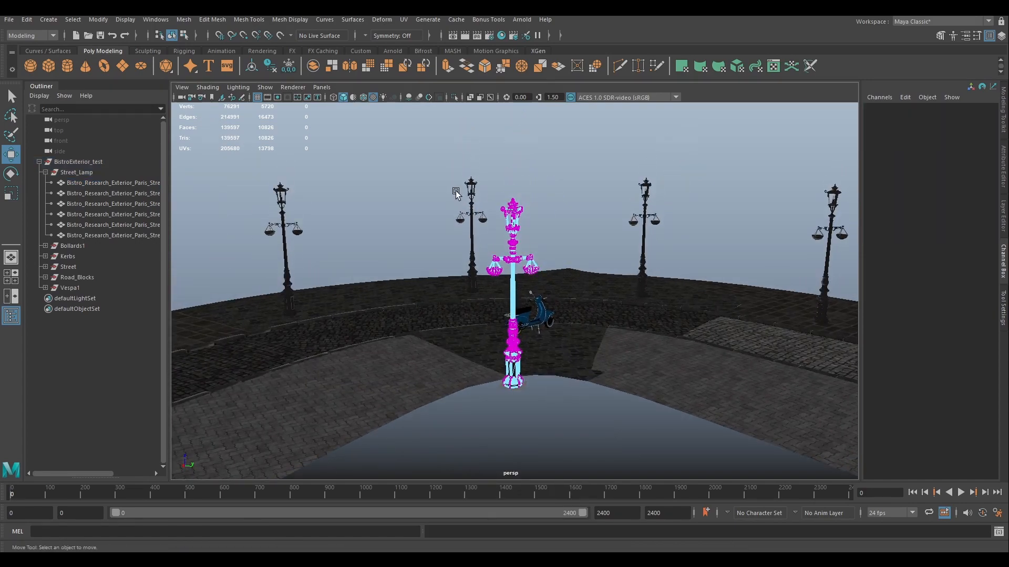
{"action": "left_click_drag", "start_coordinate": [462, 198], "coordinate": [577, 295]}
{"action": "scroll", "coordinate": [667, 318], "scroll_direction": "down", "scroll_amount": 3}
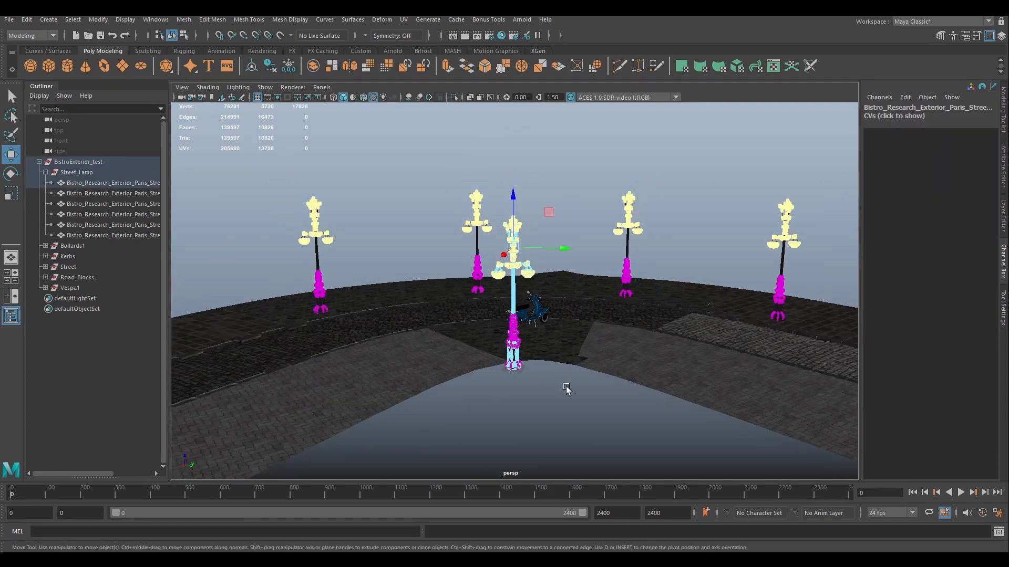
{"action": "left_click_drag", "start_coordinate": [568, 390], "coordinate": [267, 243], "text": "alt"}
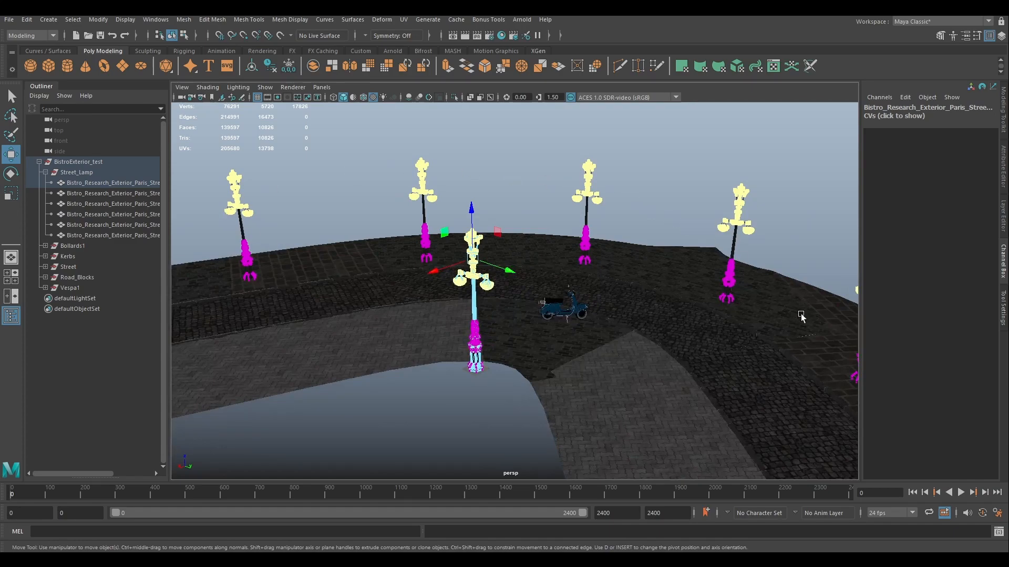
{"action": "left_click_drag", "start_coordinate": [630, 373], "coordinate": [683, 375], "text": "alt"}
{"action": "scroll", "coordinate": [682, 374], "scroll_direction": "down", "scroll_amount": 4}
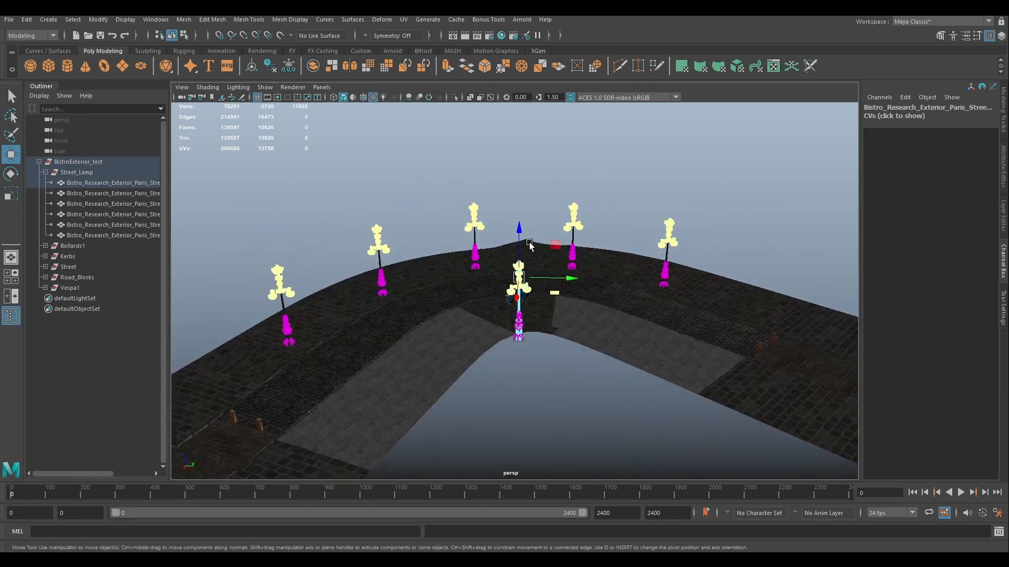
Try raising the selected lamp vertices by about 1207 cm in Z, undo it, and return the lamp to object mode
{"action": "left_click_drag", "start_coordinate": [517, 230], "coordinate": [516, 158]}
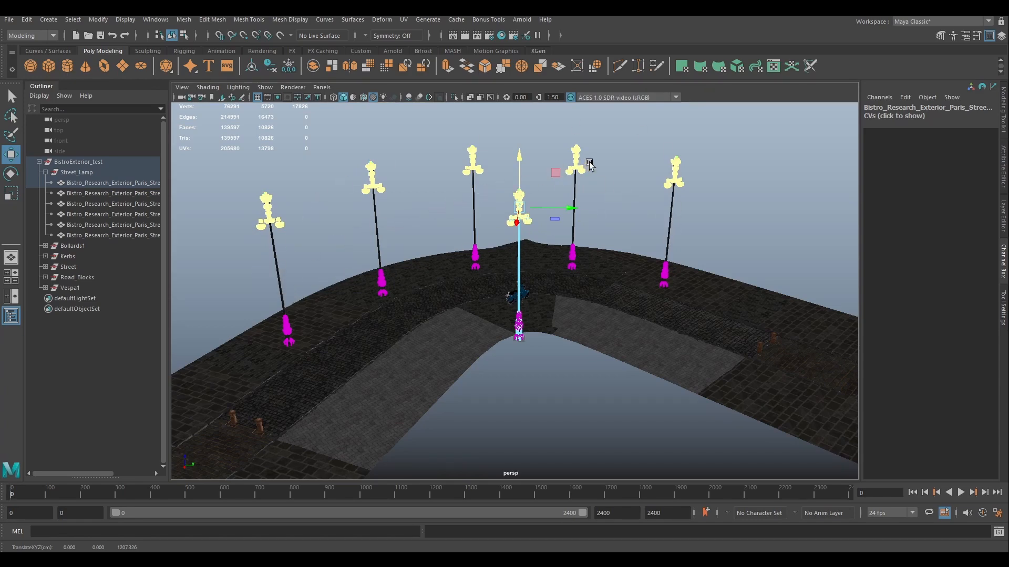
{"action": "left_click", "coordinate": [564, 387]}
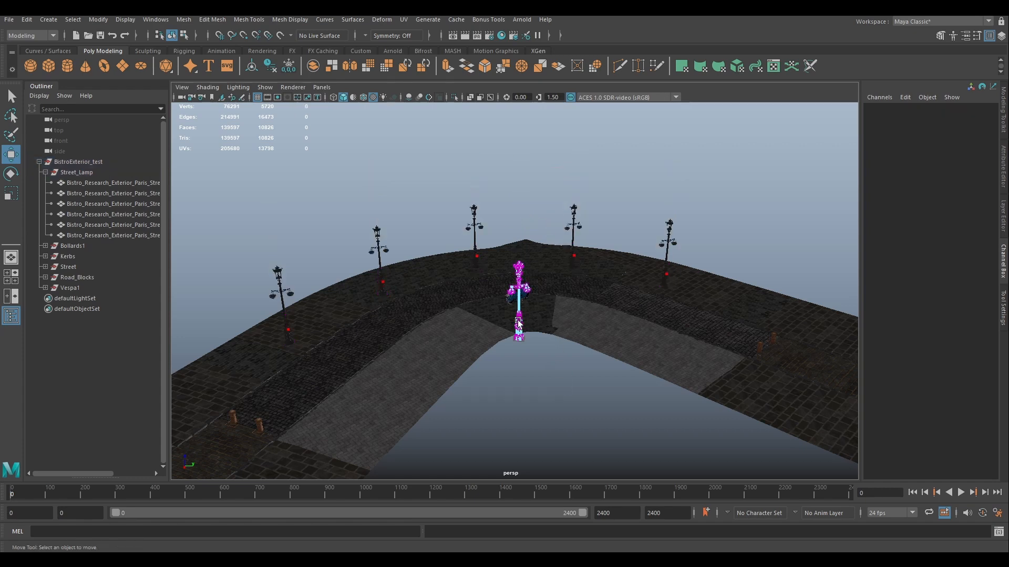
{"action": "right_click", "coordinate": [519, 284]}
{"action": "right_click_drag", "start_coordinate": [519, 284], "coordinate": [547, 254]}
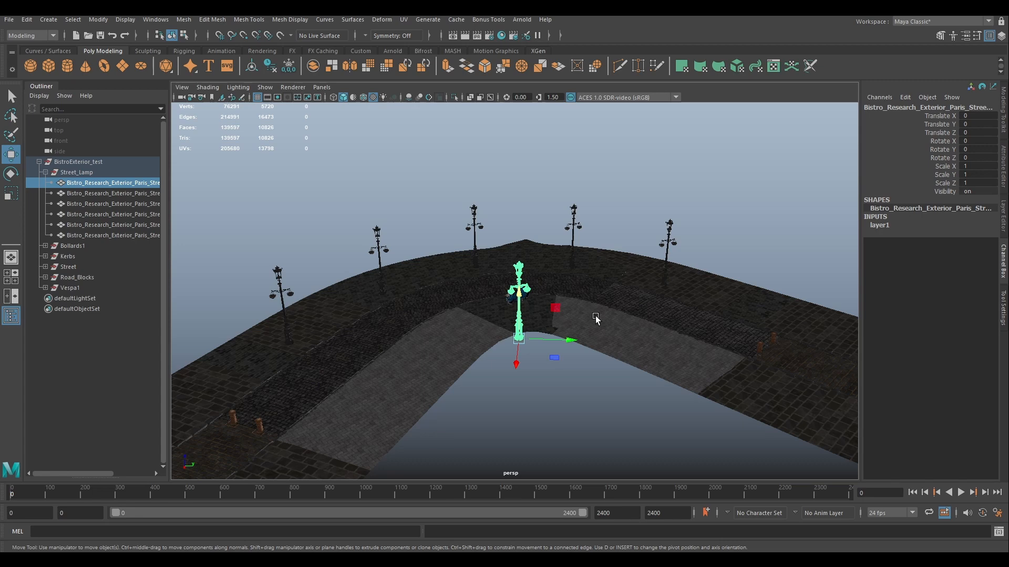
{"action": "left_click", "coordinate": [479, 176]}
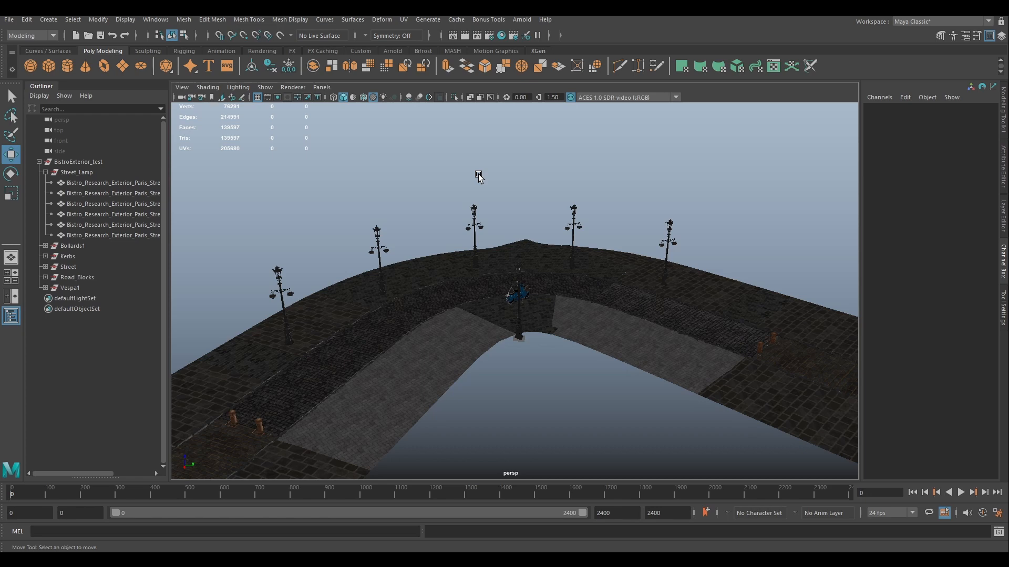
Create four instances of the StreetPivot bollard in the Bollards1 group with Duplicate Special
{"action": "mouse_move", "coordinate": [572, 343]}
{"action": "left_mouse_down", "text": "alt"}
{"action": "mouse_move", "coordinate": [546, 342]}
{"action": "mouse_move", "coordinate": [566, 371]}
{"action": "mouse_move", "coordinate": [564, 359]}
{"action": "left_mouse_up", "text": "alt"}
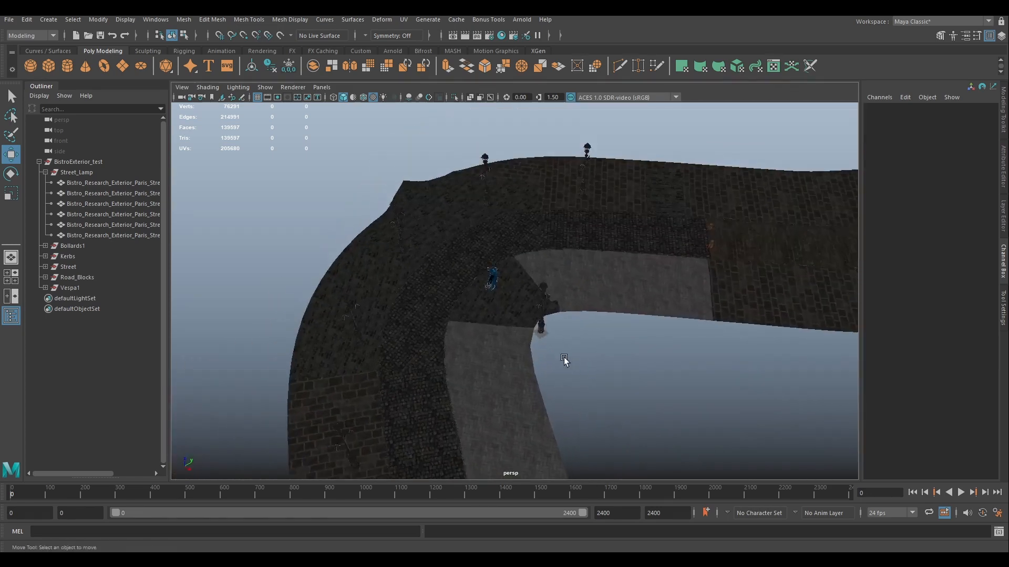
{"action": "left_click", "coordinate": [73, 246]}
{"action": "left_click", "coordinate": [45, 246]}
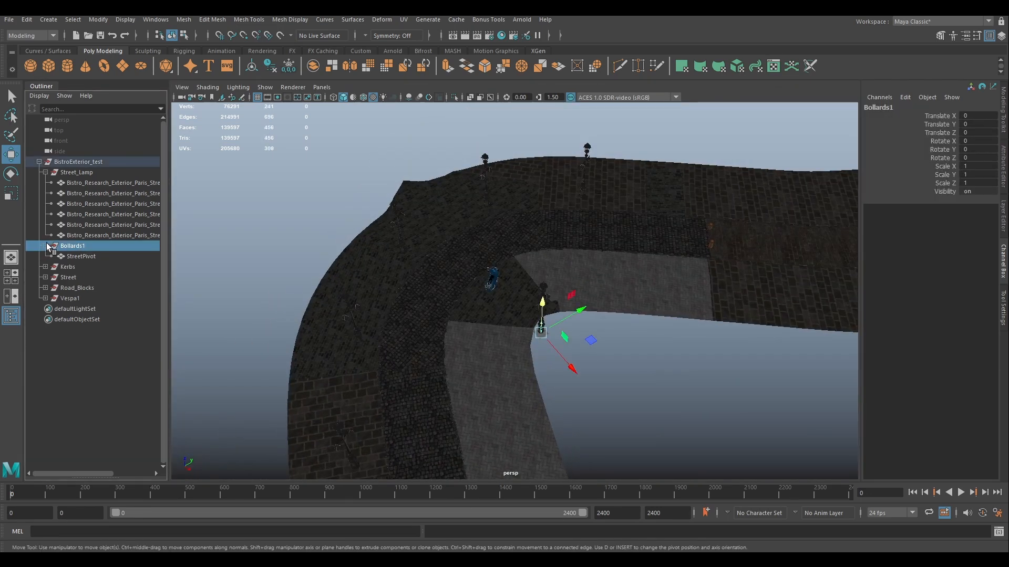
{"action": "mouse_move", "coordinate": [573, 359]}
{"action": "left_mouse_down", "text": "alt"}
{"action": "mouse_move", "coordinate": [517, 334]}
{"action": "mouse_move", "coordinate": [557, 368]}
{"action": "left_mouse_up", "text": "alt"}
{"action": "scroll", "coordinate": [524, 337], "scroll_direction": "up", "scroll_amount": 5}
{"action": "left_click", "coordinate": [81, 256]}
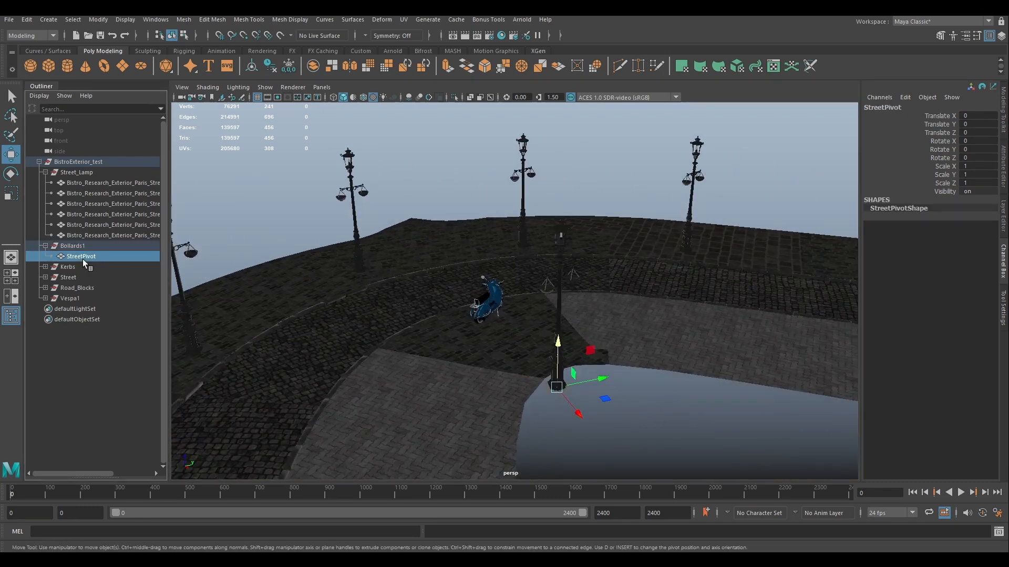
{"action": "left_click", "coordinate": [26, 19]}
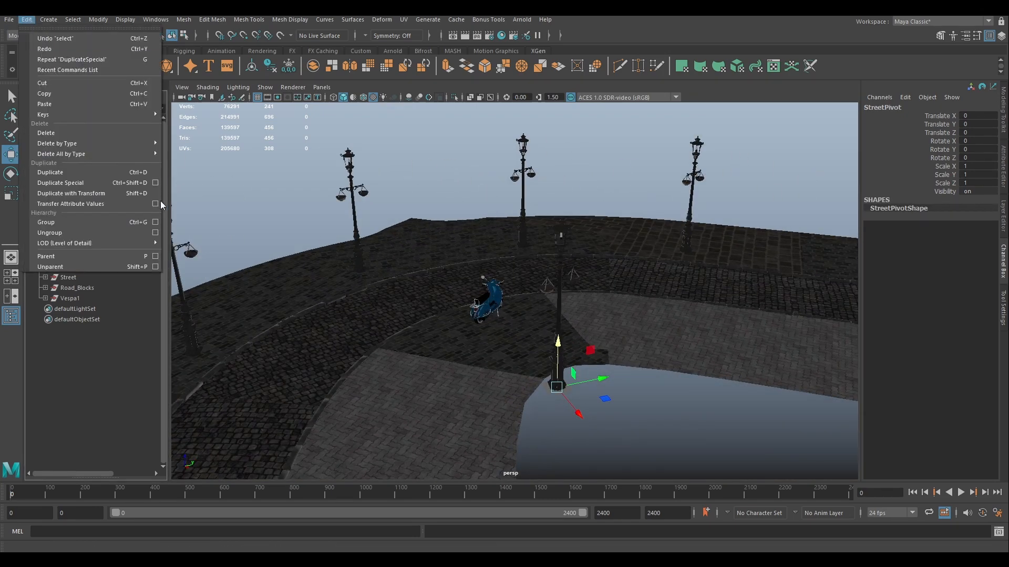
{"action": "left_click", "coordinate": [155, 183]}
{"action": "double_click", "coordinate": [319, 216]}
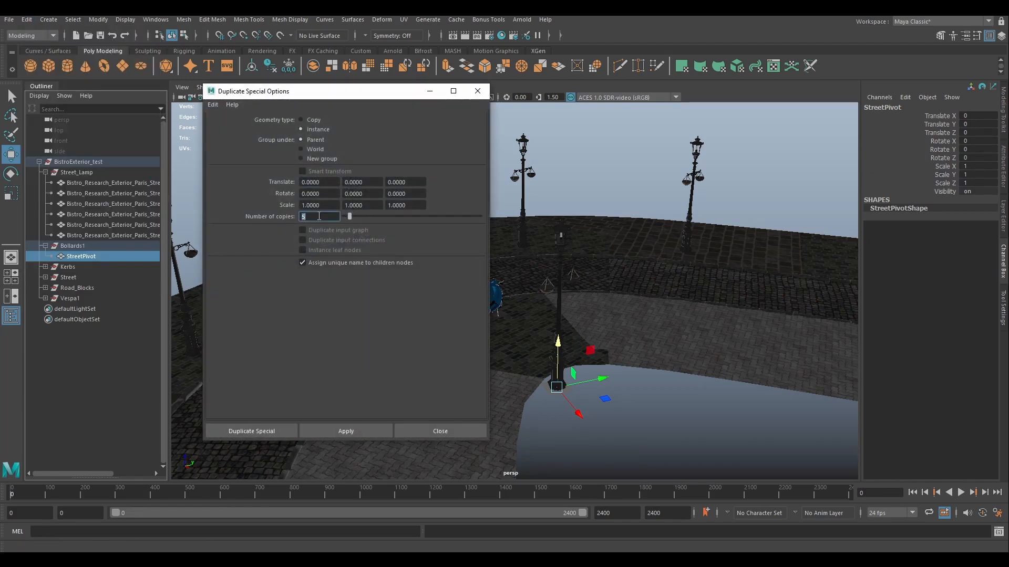
{"action": "type", "text": "4"}
{"action": "left_click", "coordinate": [249, 430]}
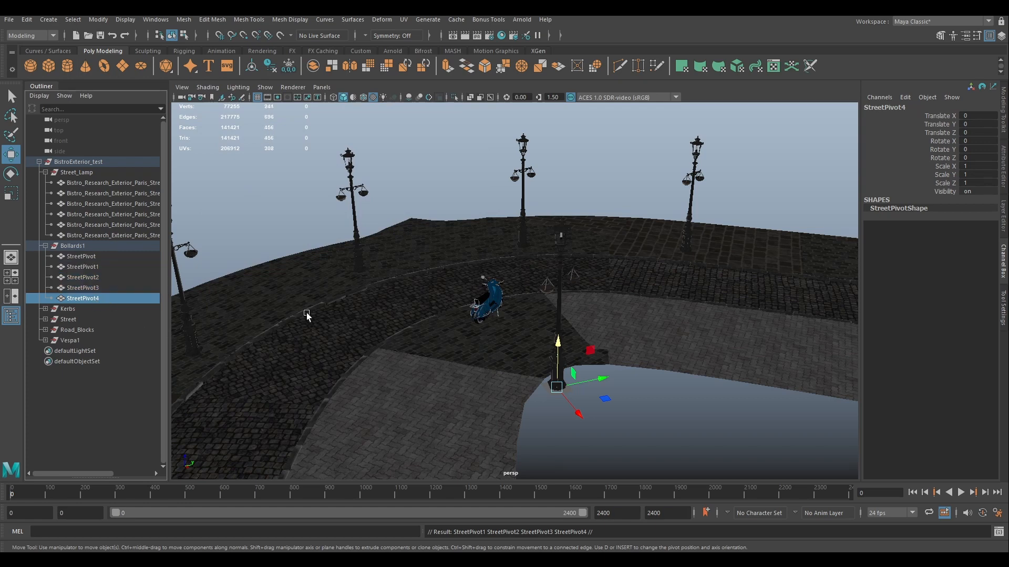
Move bollards StreetPivot4 and StreetPivot3 beside the scooter, at about X -688, Y -363 and X -858, Y 245, and StreetPivot2 across the street
{"action": "left_click_drag", "start_coordinate": [604, 401], "coordinate": [479, 345]}
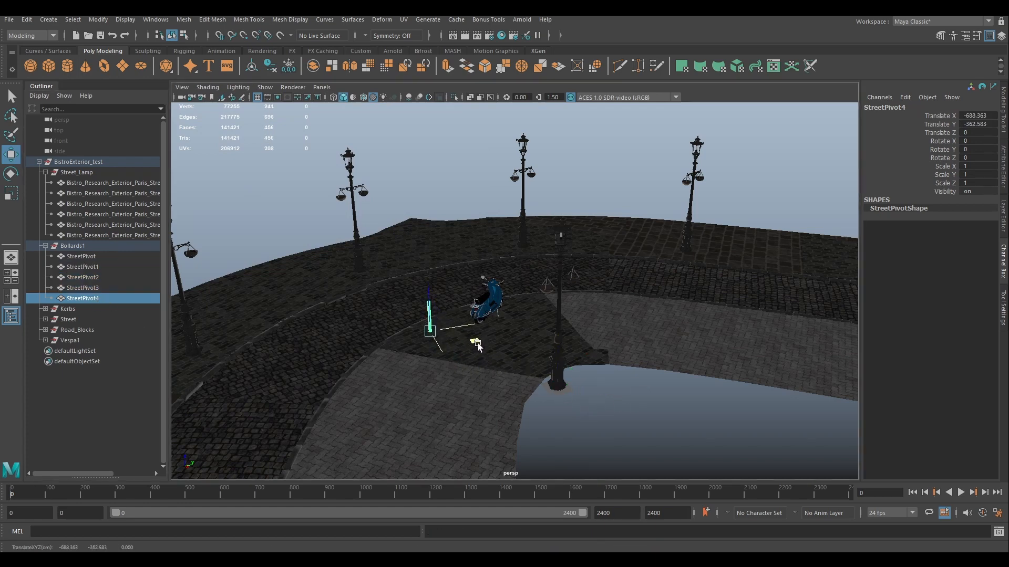
{"action": "key", "text": "Left"}
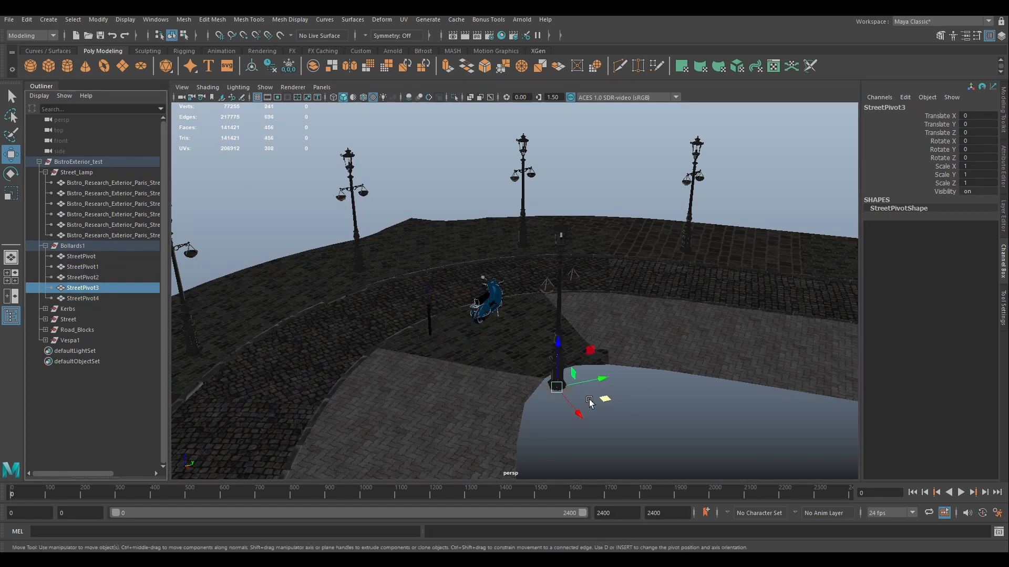
{"action": "left_click_drag", "start_coordinate": [589, 403], "coordinate": [563, 317]}
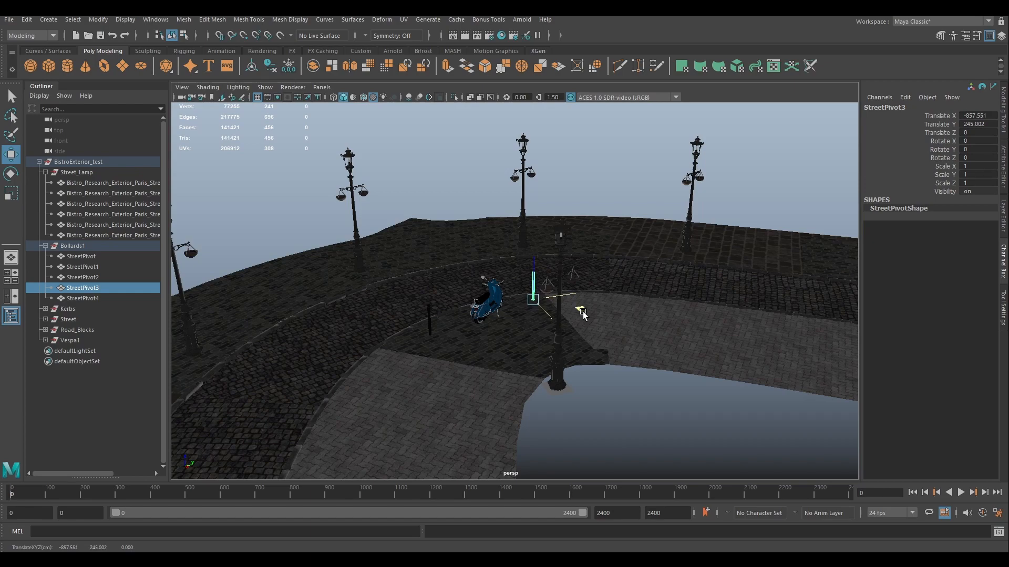
{"action": "left_click", "coordinate": [111, 278]}
{"action": "left_click_drag", "start_coordinate": [604, 396], "coordinate": [418, 374]}
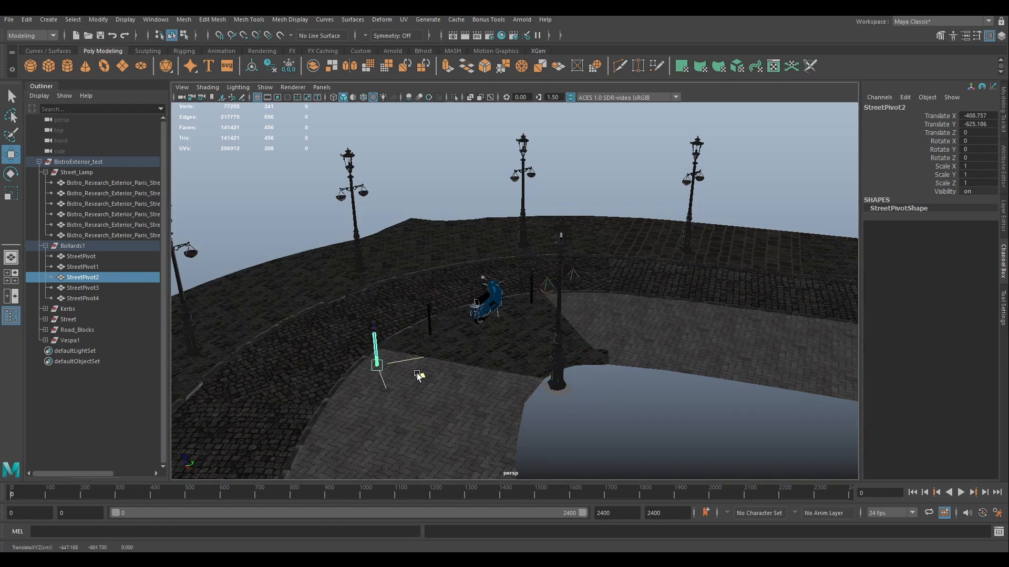
{"action": "left_click", "coordinate": [604, 372]}
Shift the last street lamp instance in the ground plane to about X 240, Y -1958, nearer the road edge
{"action": "left_click_drag", "start_coordinate": [657, 387], "coordinate": [714, 390], "text": "alt"}
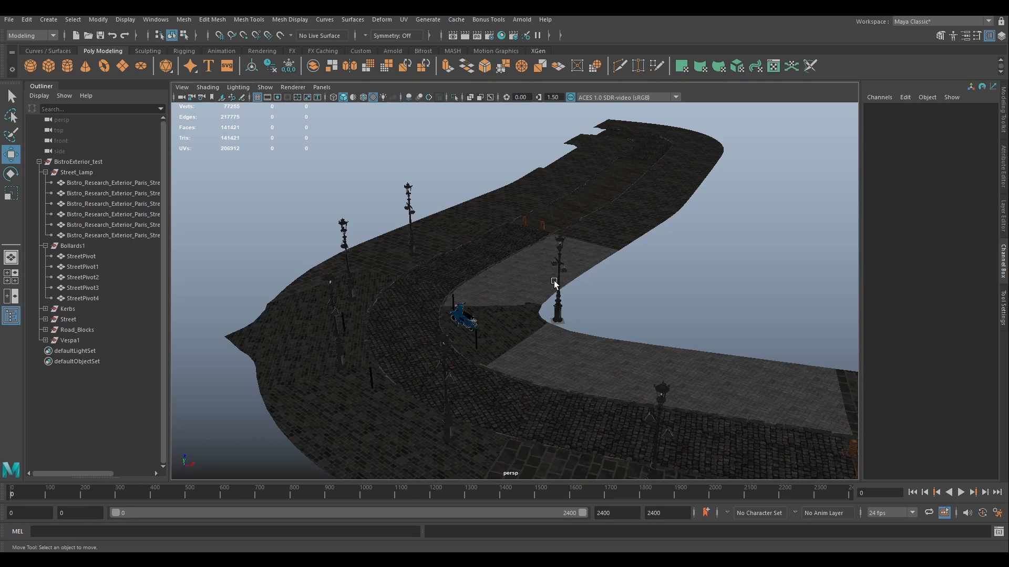
{"action": "left_click_drag", "start_coordinate": [553, 283], "coordinate": [664, 286], "text": "alt"}
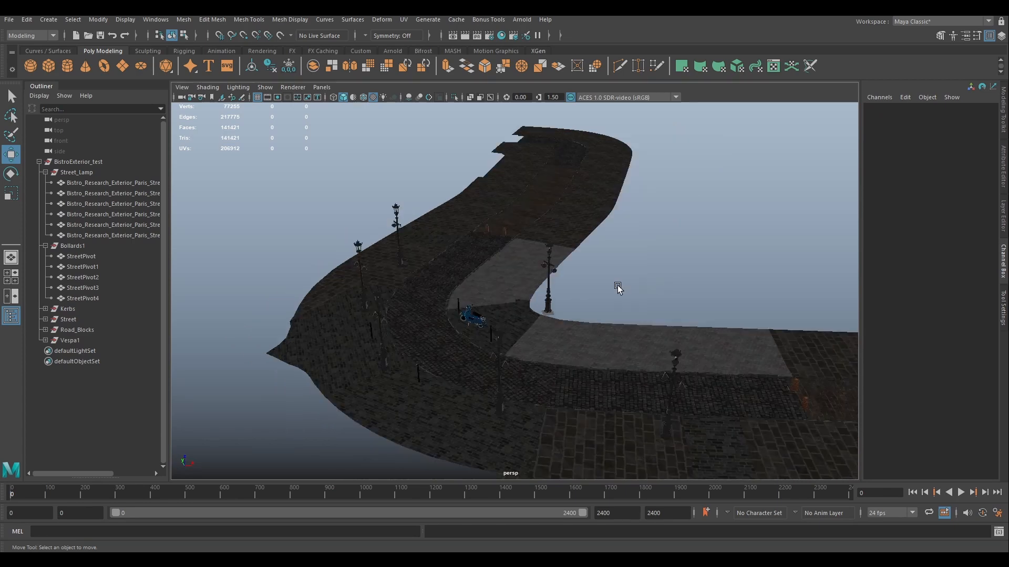
{"action": "left_click", "coordinate": [669, 404]}
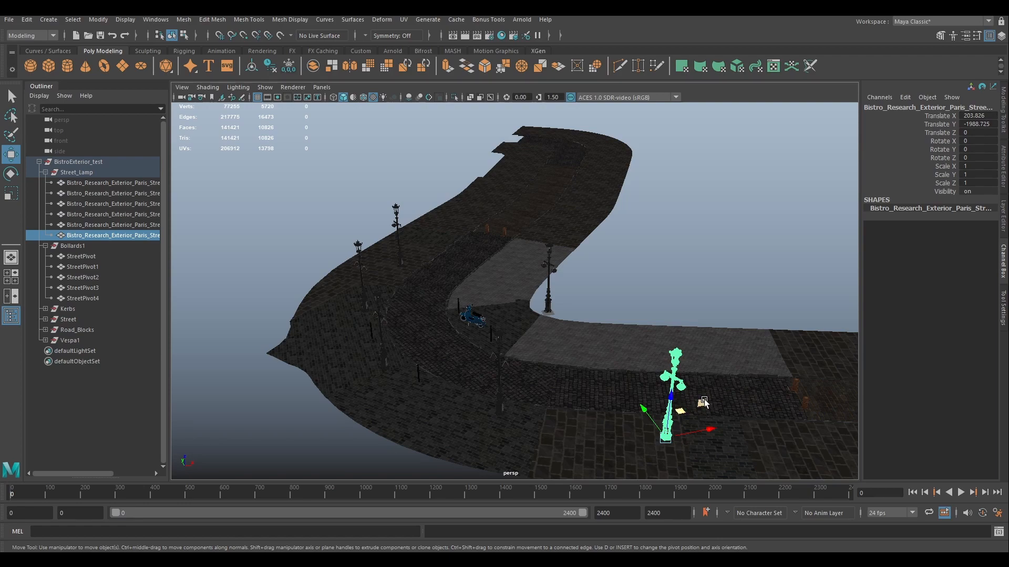
{"action": "left_click_drag", "start_coordinate": [702, 408], "coordinate": [620, 425], "text": "alt"}
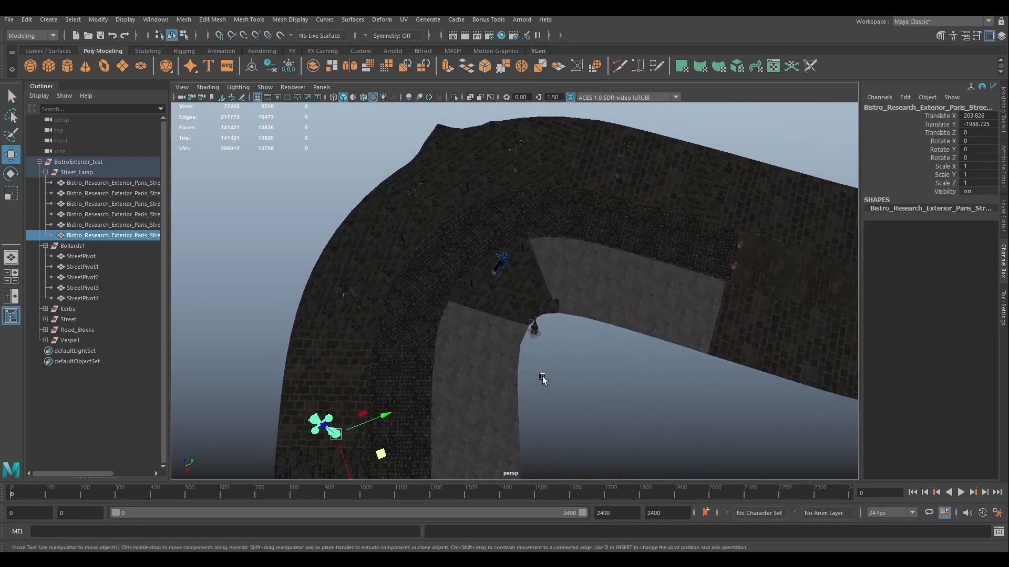
{"action": "middle_click_drag", "start_coordinate": [543, 378], "coordinate": [630, 329], "text": "alt"}
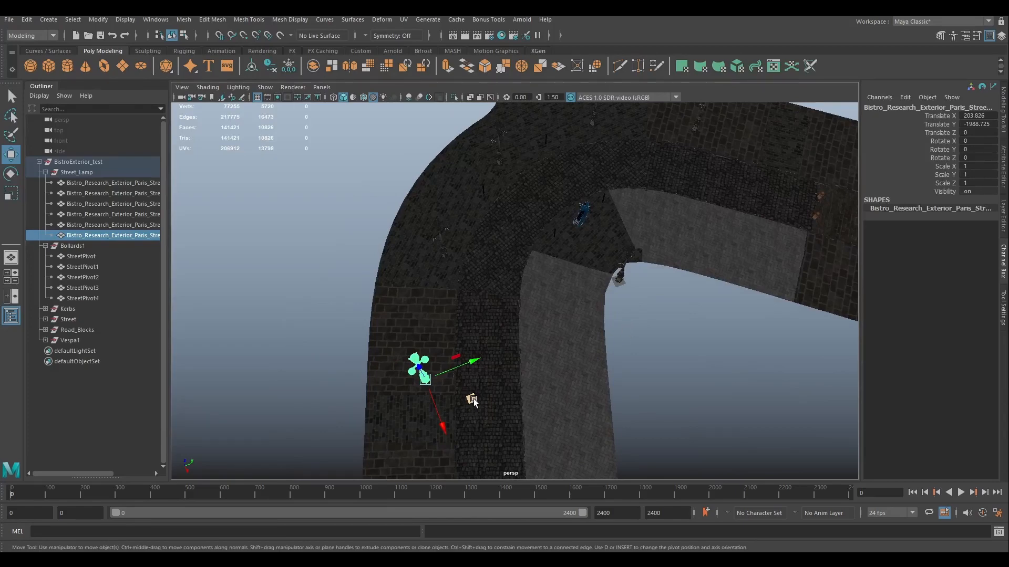
{"action": "middle_click_drag", "start_coordinate": [470, 401], "coordinate": [477, 400]}
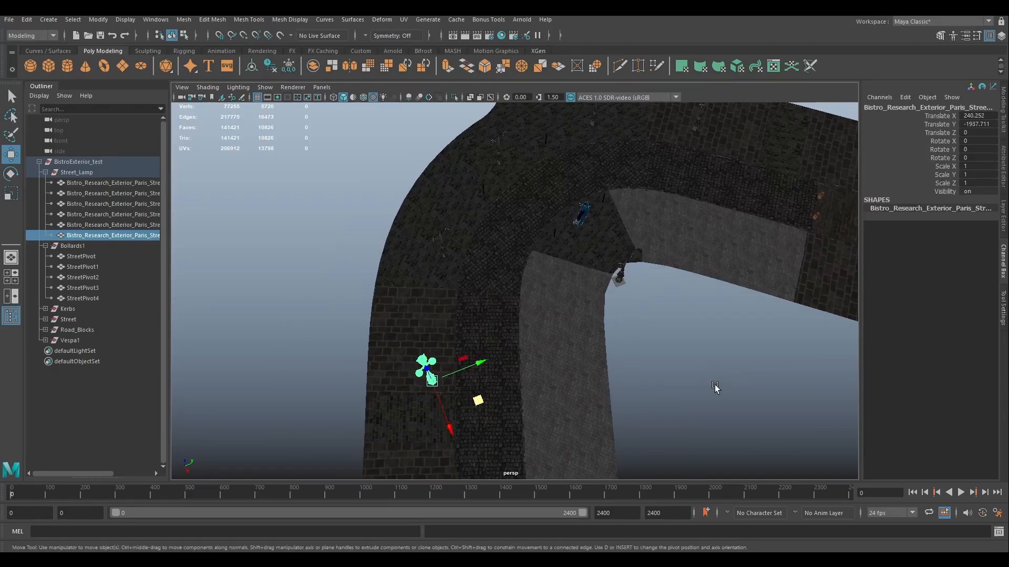
{"action": "left_click", "coordinate": [653, 367]}
Review the finished lamp and bollard layout from an elevated view and collapse the Street_Lamp and Bollards1 groups
{"action": "left_click_drag", "start_coordinate": [653, 367], "coordinate": [762, 329], "text": "alt"}
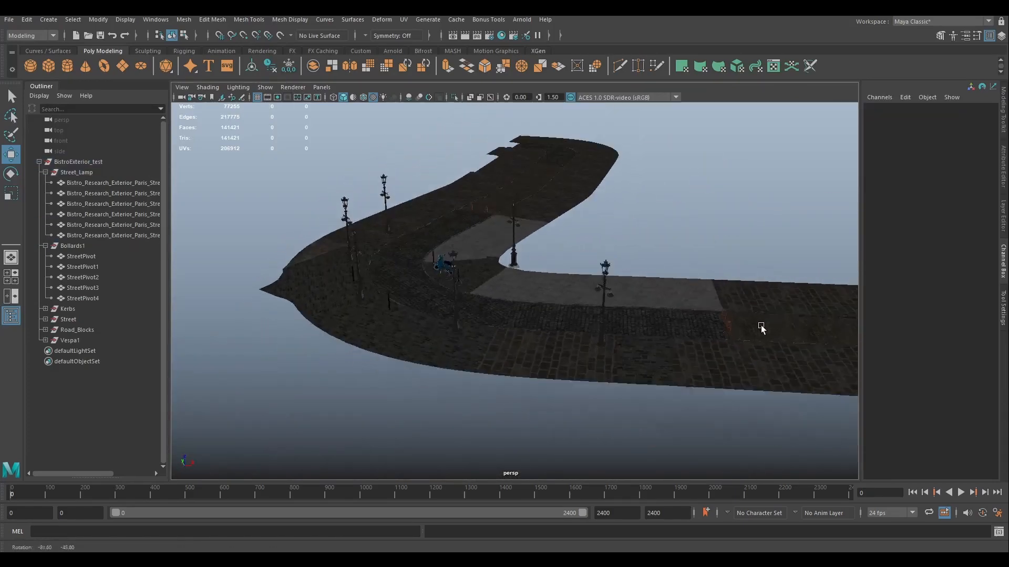
{"action": "middle_click_drag", "start_coordinate": [549, 270], "coordinate": [548, 315], "text": "alt"}
{"action": "scroll", "coordinate": [548, 315], "scroll_direction": "up", "scroll_amount": 2}
{"action": "left_click_drag", "start_coordinate": [548, 316], "coordinate": [568, 322], "text": "alt"}
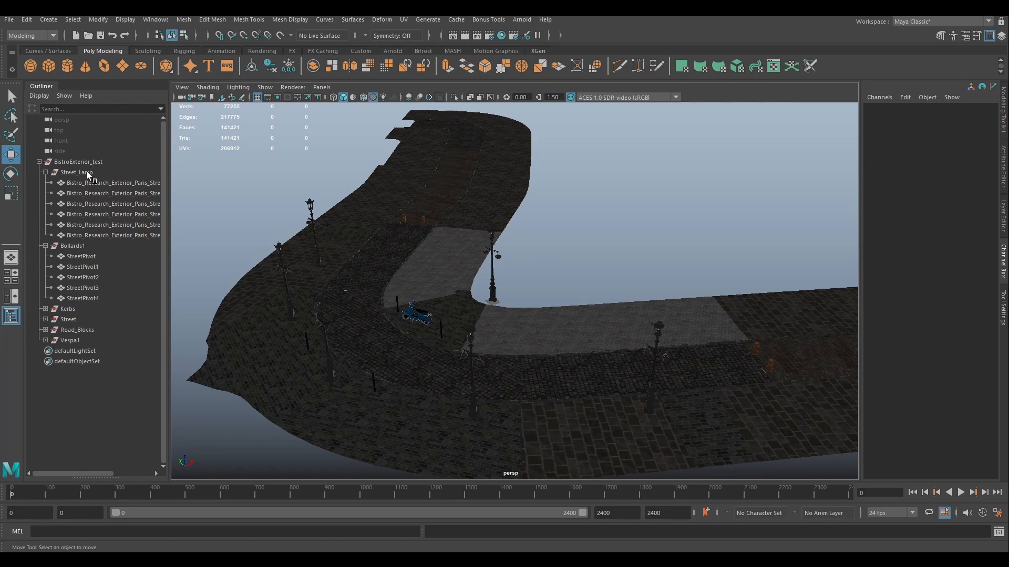
{"action": "left_click", "coordinate": [45, 172]}
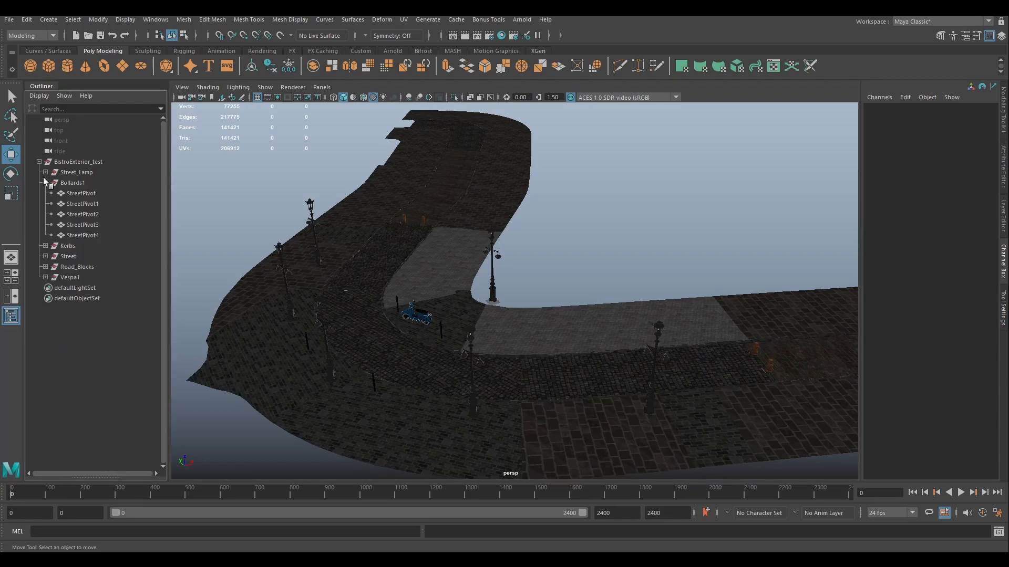
{"action": "left_click", "coordinate": [46, 181]}
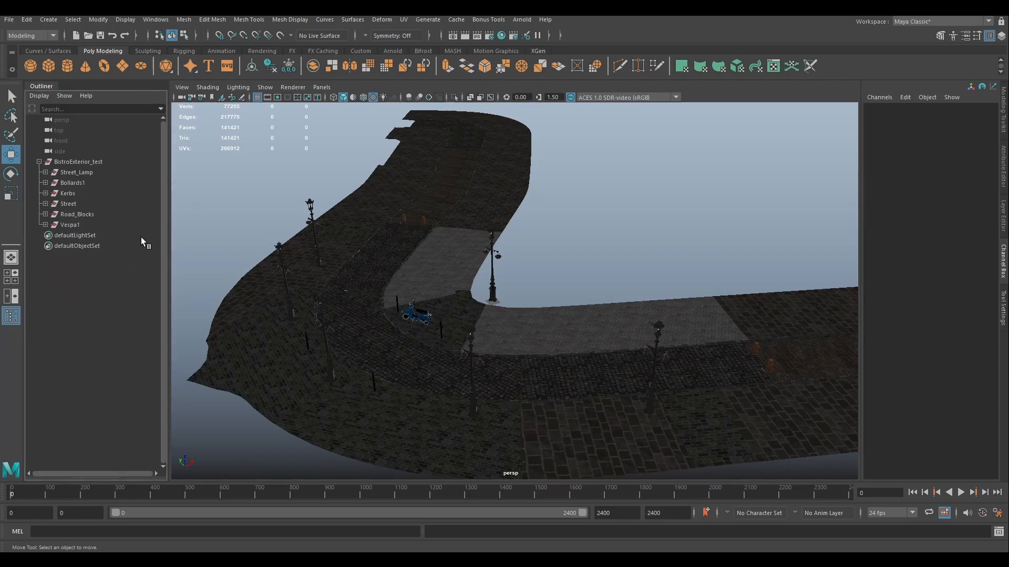
Export the whole scene as FBX to Maya_instance_001.fbx in the Temp_exports folder, replacing the existing file
{"action": "left_click", "coordinate": [8, 22]}
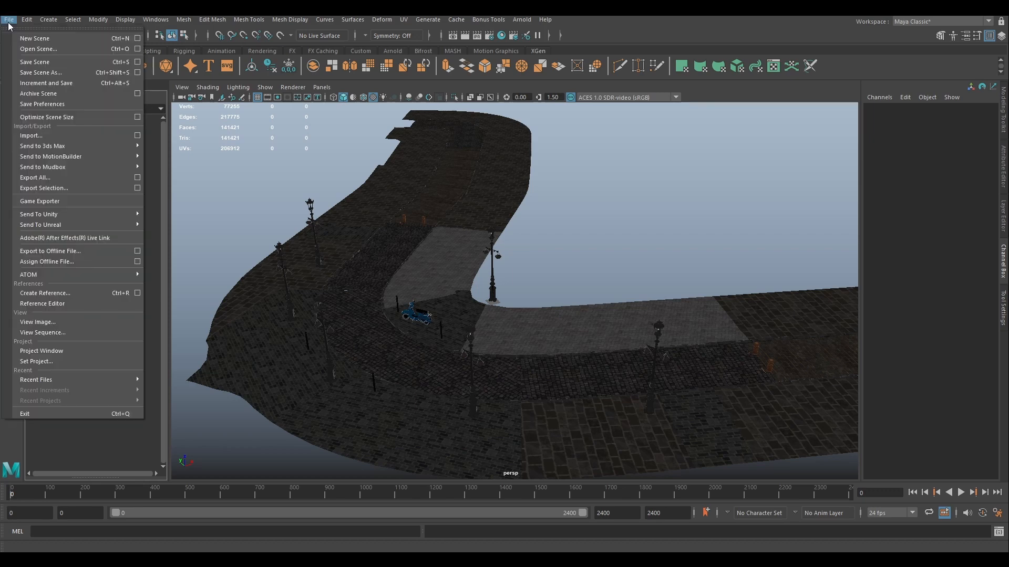
{"action": "left_click", "coordinate": [59, 181]}
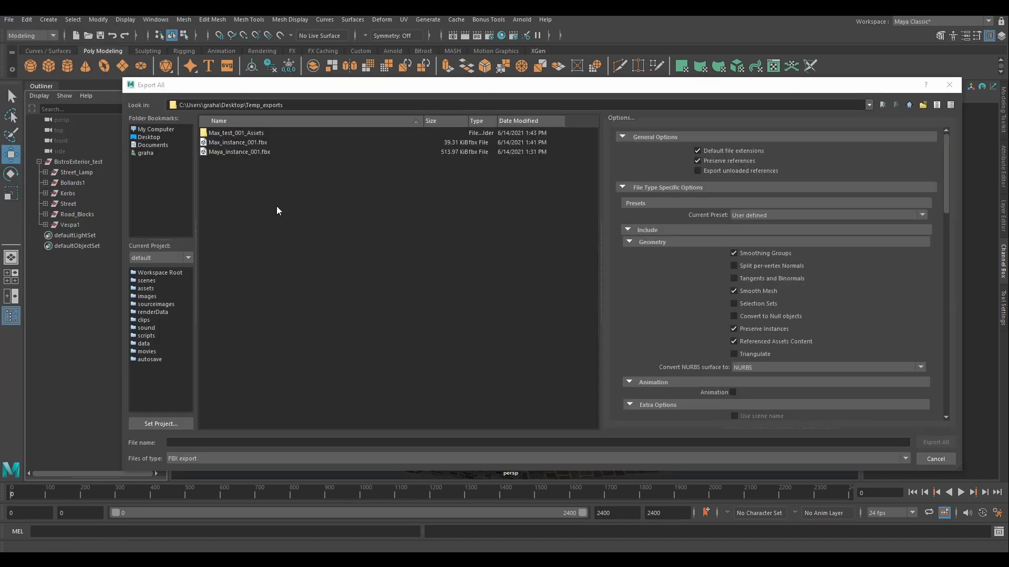
{"action": "left_click", "coordinate": [234, 152]}
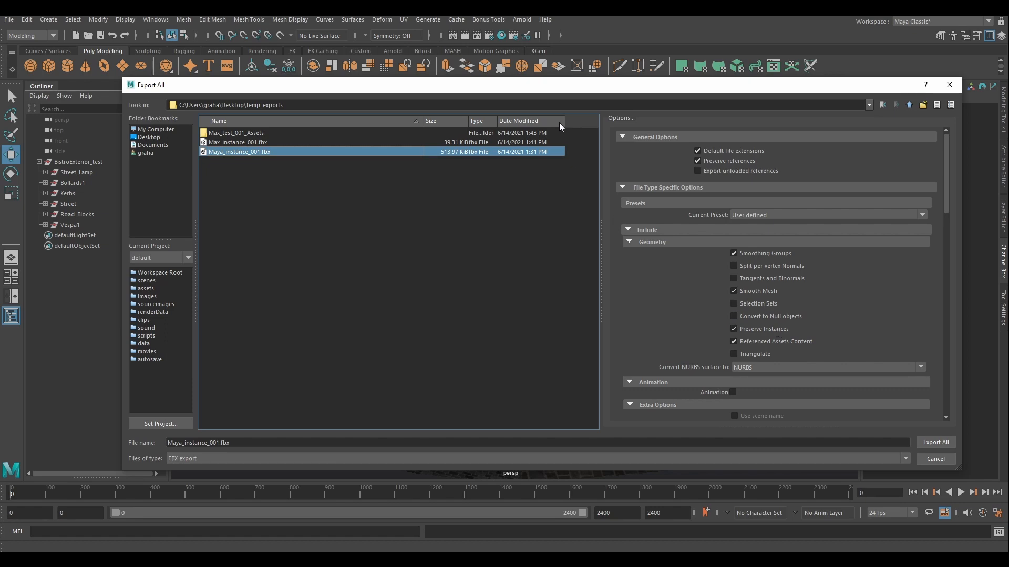
{"action": "left_click_drag", "start_coordinate": [555, 91], "coordinate": [606, 95]}
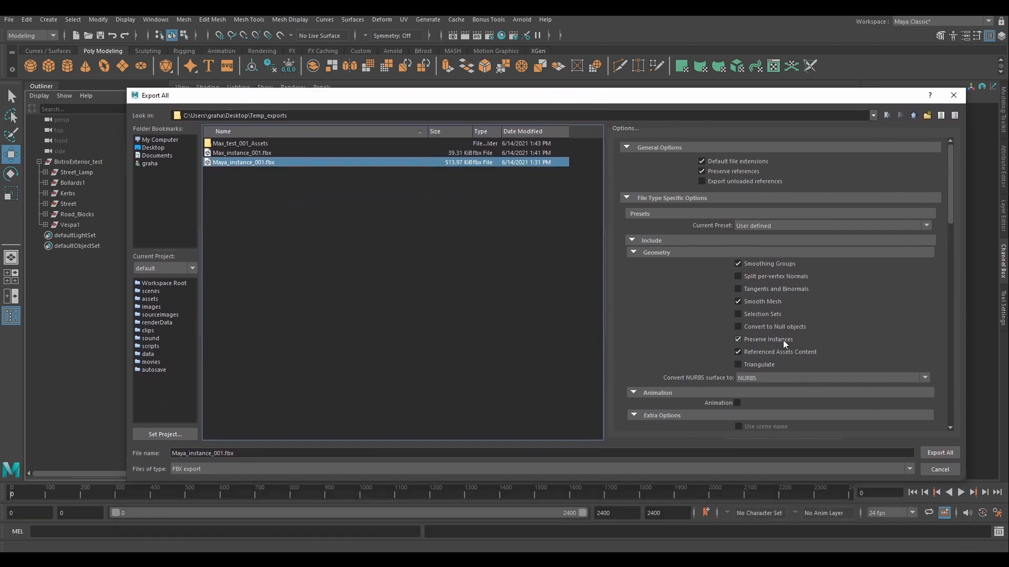
{"action": "left_click", "coordinate": [941, 452]}
{"action": "left_click", "coordinate": [522, 302]}
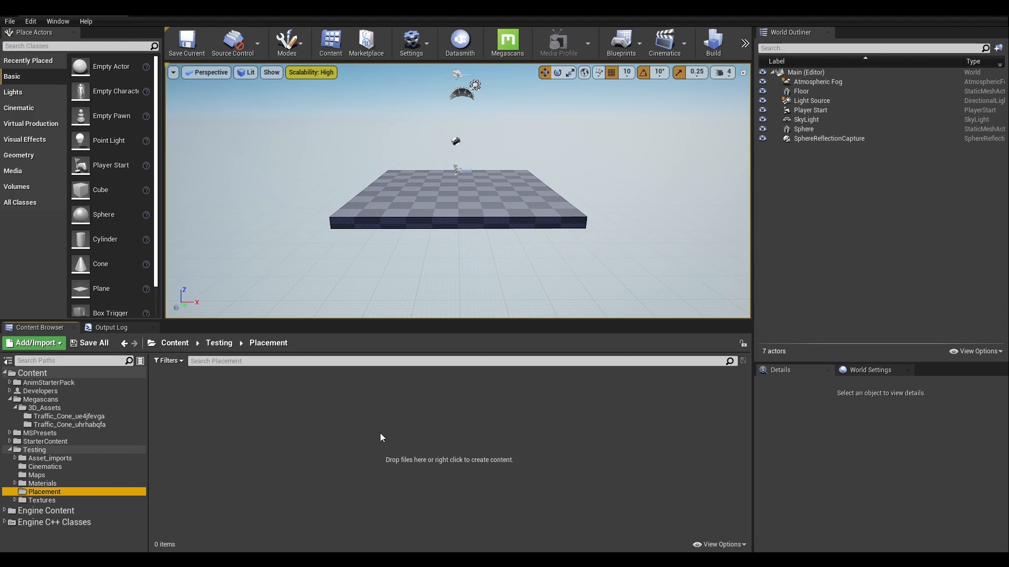
{"action": "right_click", "coordinate": [350, 439]}
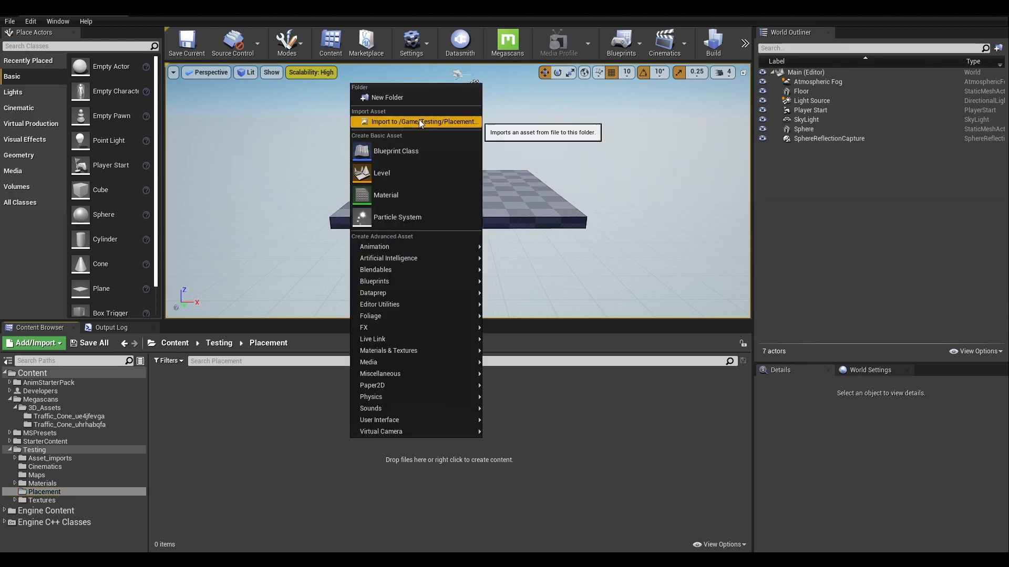
{"action": "left_click", "coordinate": [383, 121]}
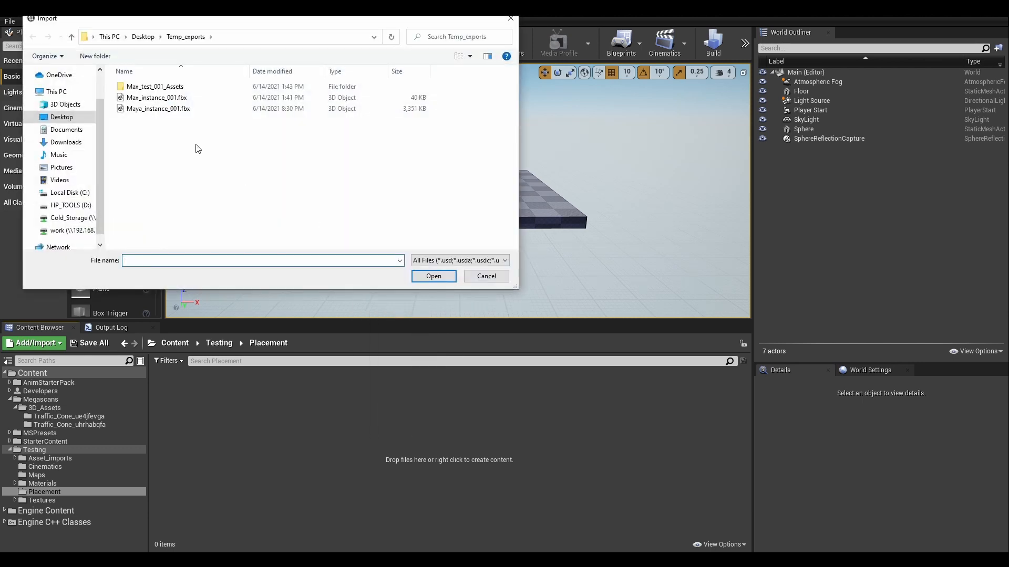
{"action": "left_click", "coordinate": [171, 109]}
{"action": "left_click", "coordinate": [442, 276]}
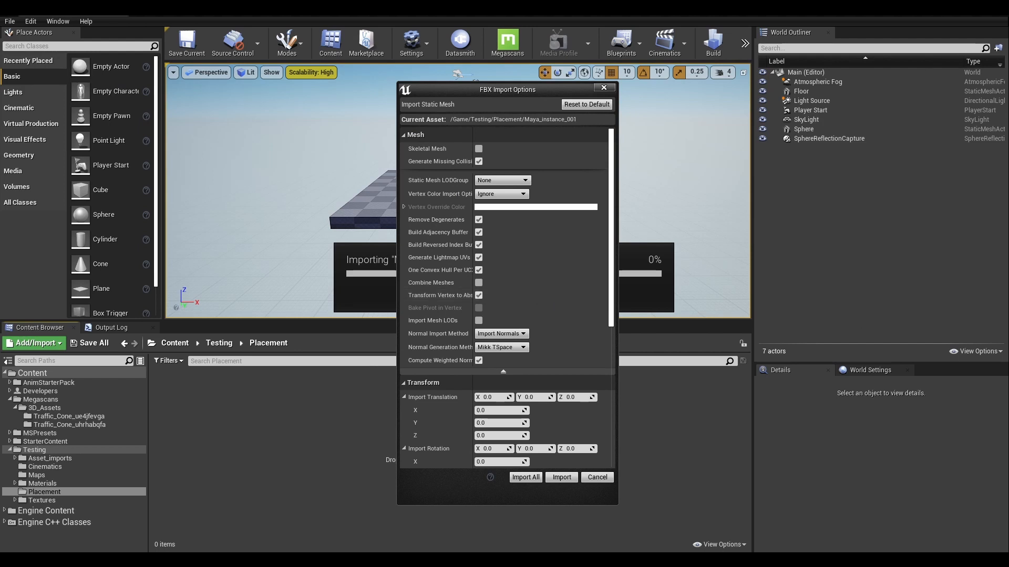
{"action": "left_click_drag", "start_coordinate": [473, 137], "coordinate": [508, 148]}
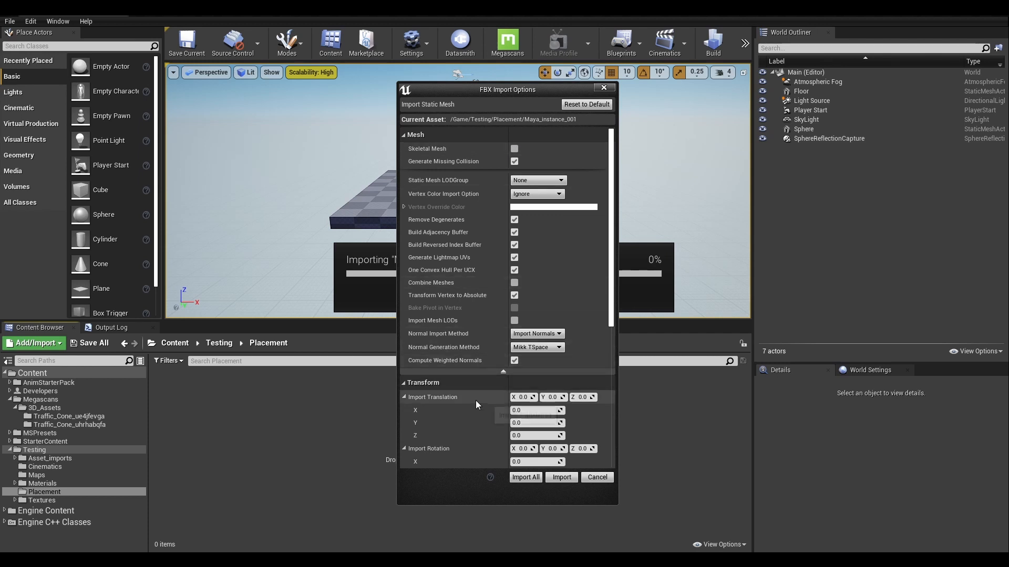
{"action": "left_click", "coordinate": [612, 431]}
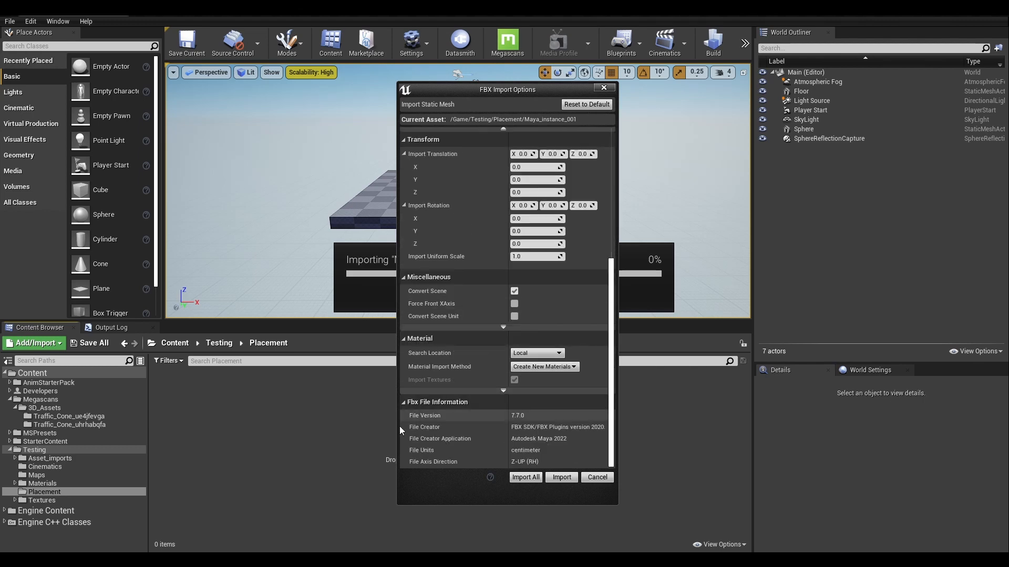
{"action": "left_click", "coordinate": [599, 479]}
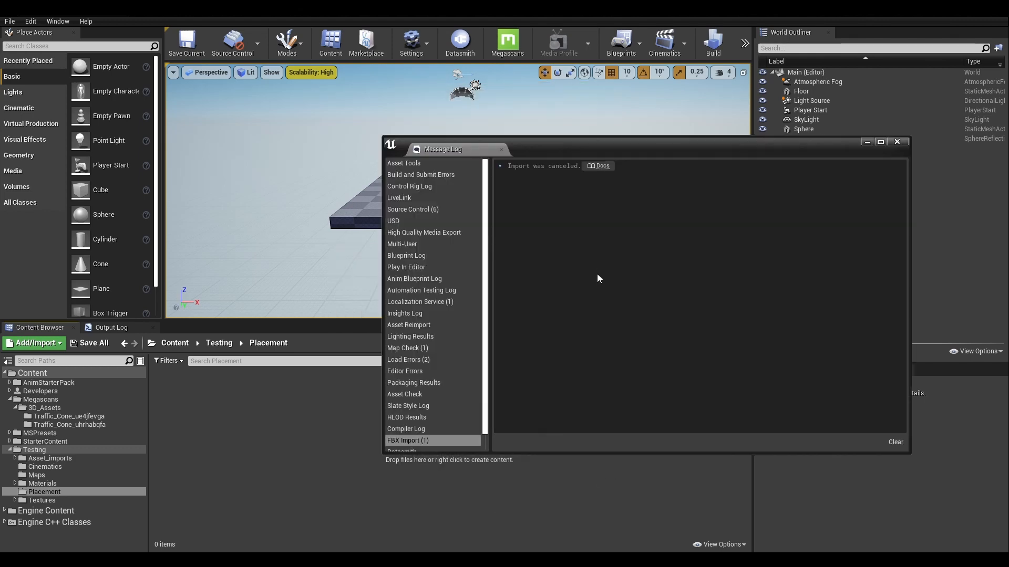
{"action": "left_click", "coordinate": [898, 139]}
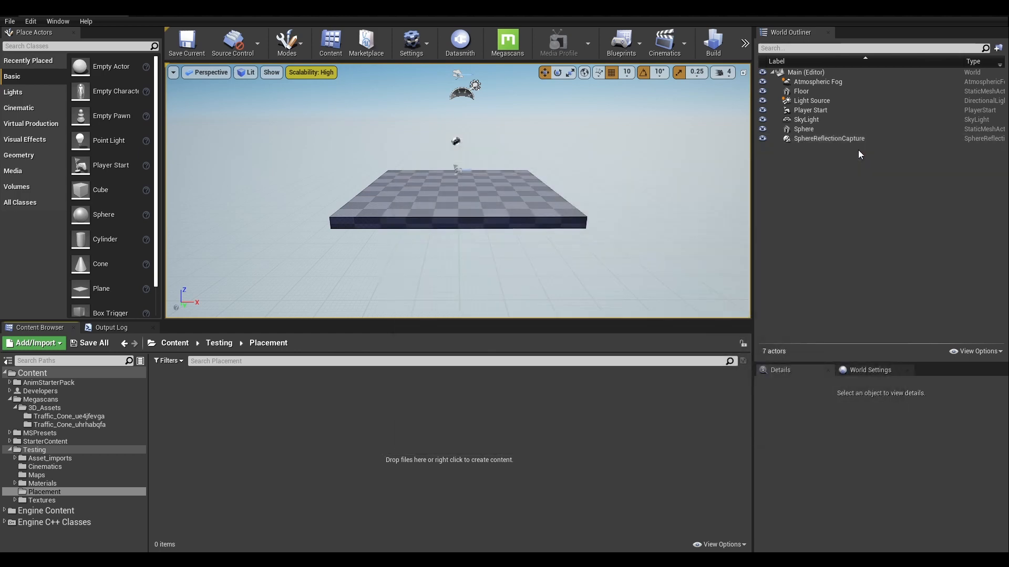
Load Maya_instance_001.fbx for import into the current Unreal level, with Testing/Placement as the location for the scene content
{"action": "left_click", "coordinate": [11, 21]}
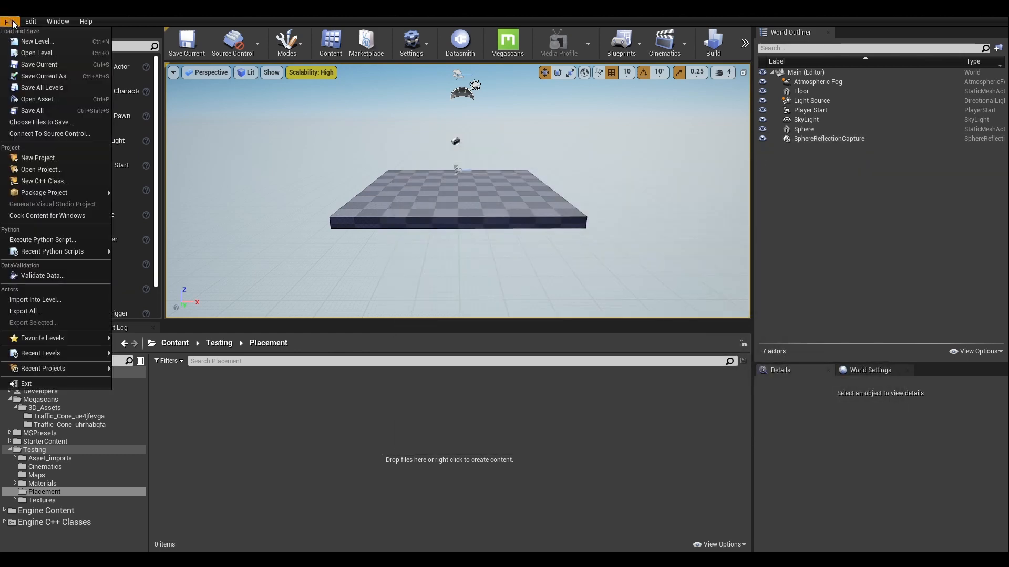
{"action": "left_click", "coordinate": [50, 299]}
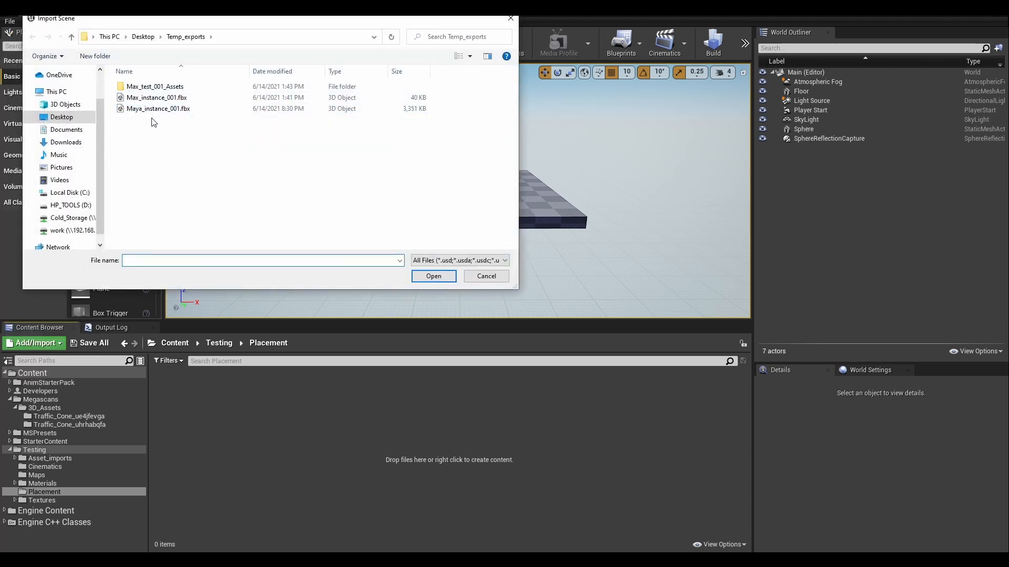
{"action": "left_click", "coordinate": [148, 109]}
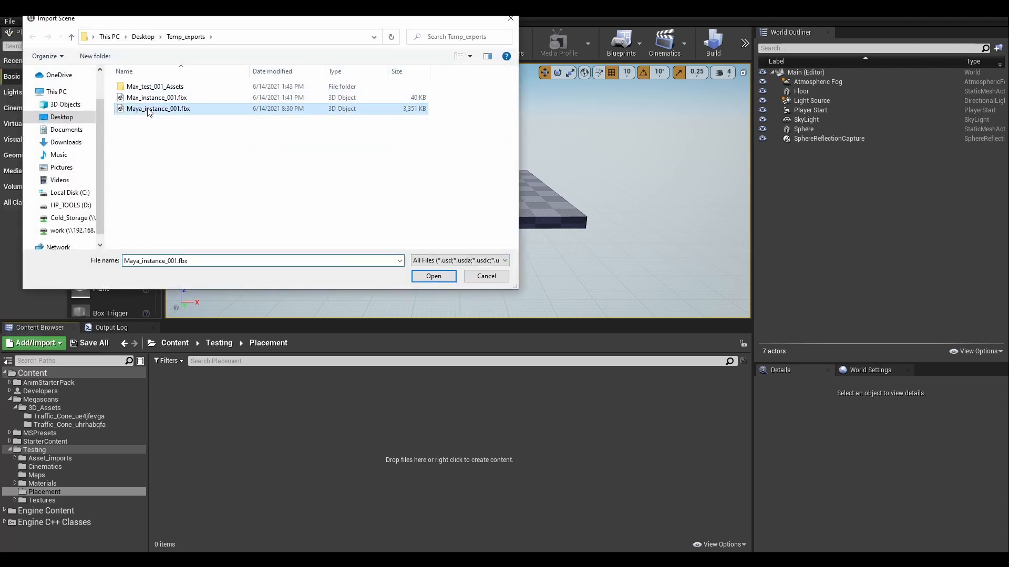
{"action": "left_click", "coordinate": [436, 277]}
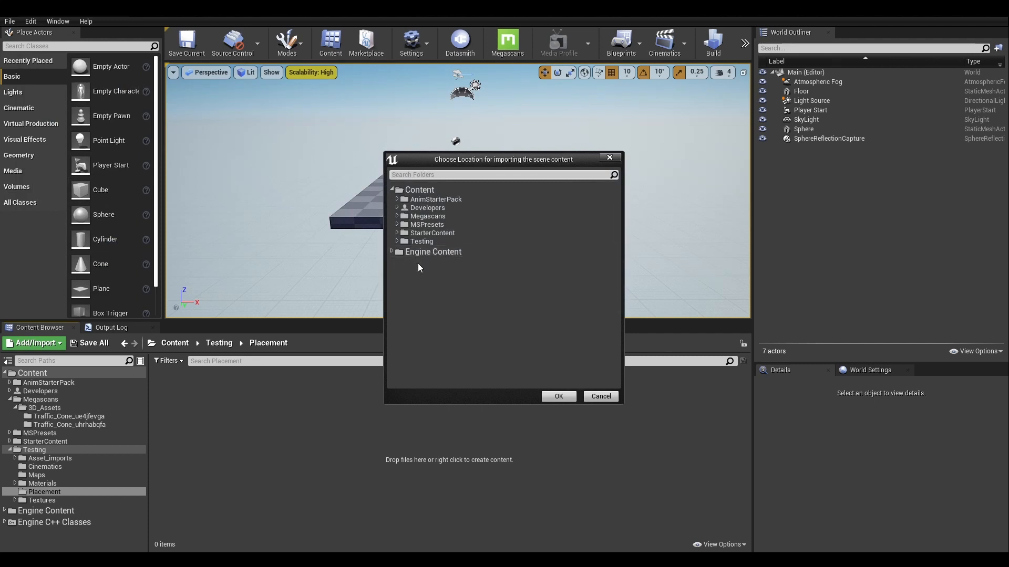
{"action": "left_click", "coordinate": [397, 241]}
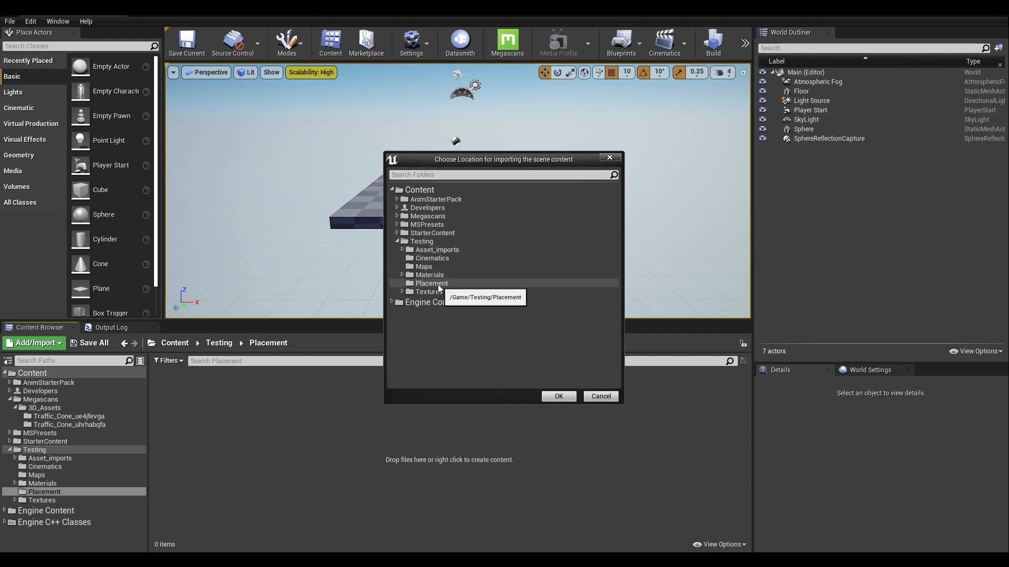
{"action": "left_click", "coordinate": [444, 283]}
{"action": "left_click", "coordinate": [558, 397]}
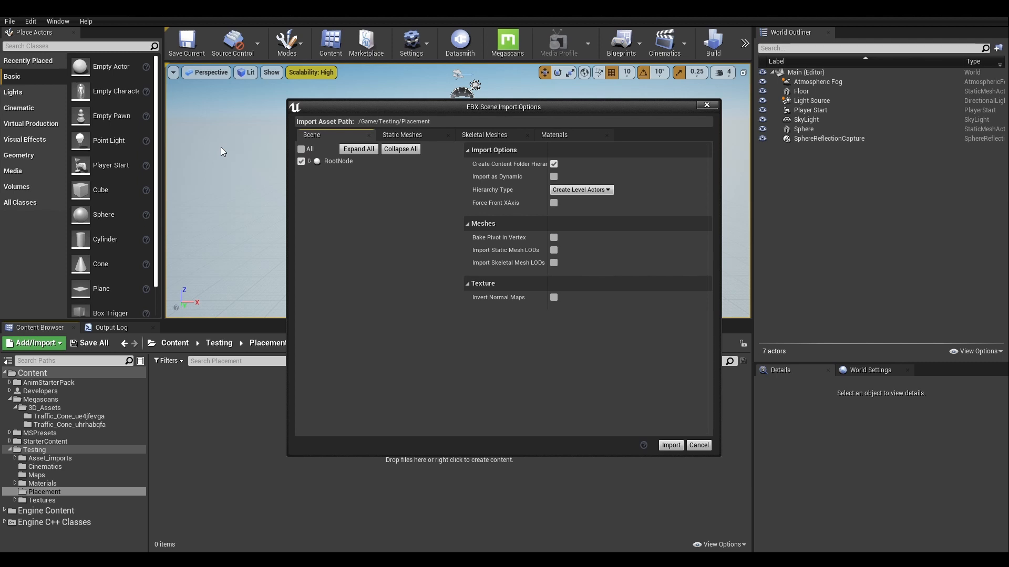
Expand RootNode, BistroExterior_test and all six of its groups in the import hierarchy to examine the objects they contain
{"action": "left_click", "coordinate": [310, 162]}
{"action": "left_click", "coordinate": [315, 172]}
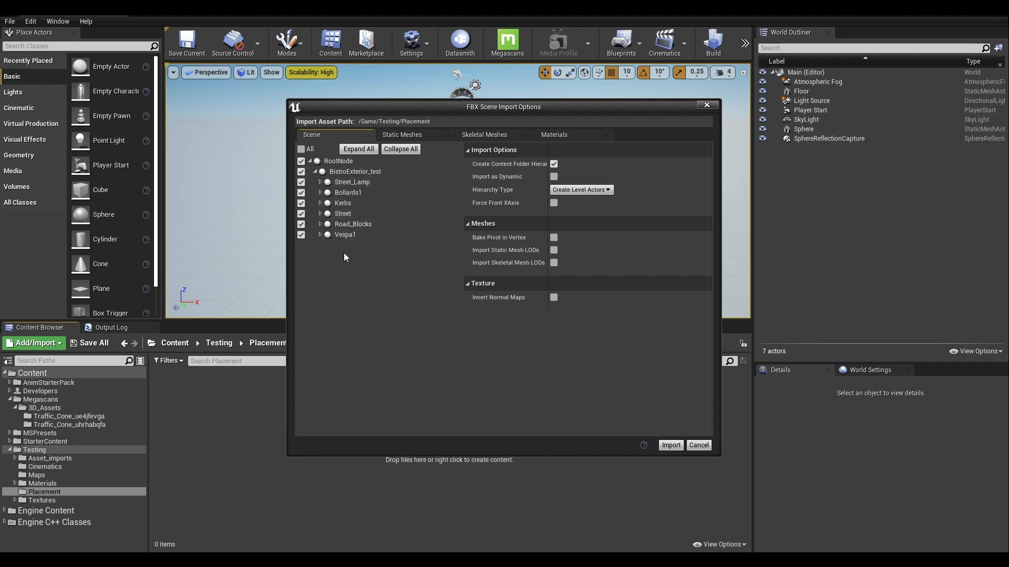
{"action": "left_click", "coordinate": [320, 235]}
{"action": "left_click", "coordinate": [320, 224]}
{"action": "left_click", "coordinate": [320, 213]}
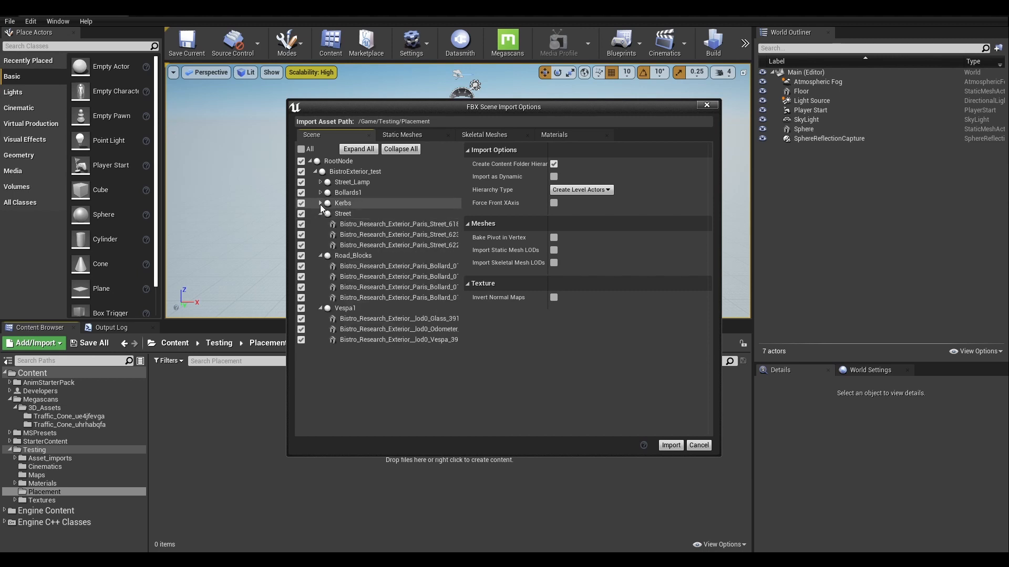
{"action": "left_click", "coordinate": [319, 203]}
{"action": "left_click", "coordinate": [320, 192]}
{"action": "left_click", "coordinate": [320, 182]}
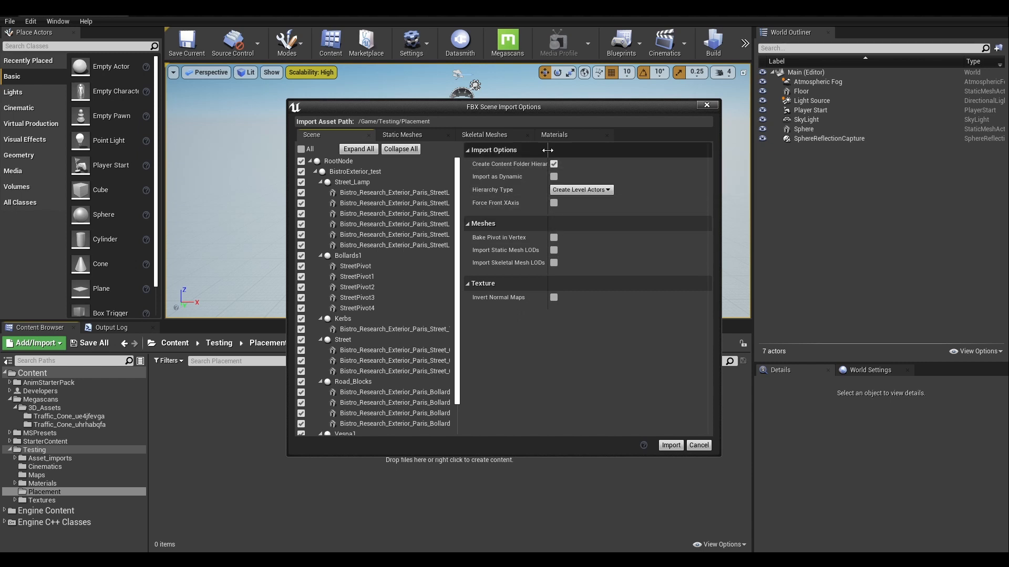
Widen the import option names column and choose Create Level Actors as the hierarchy type
{"action": "left_click_drag", "start_coordinate": [546, 159], "coordinate": [580, 169]}
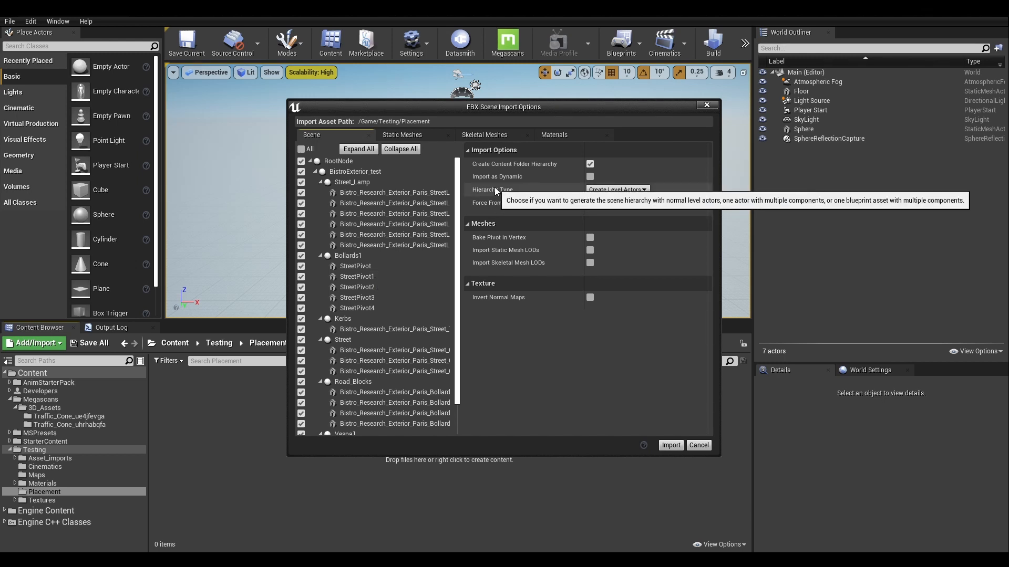
{"action": "left_click", "coordinate": [625, 191]}
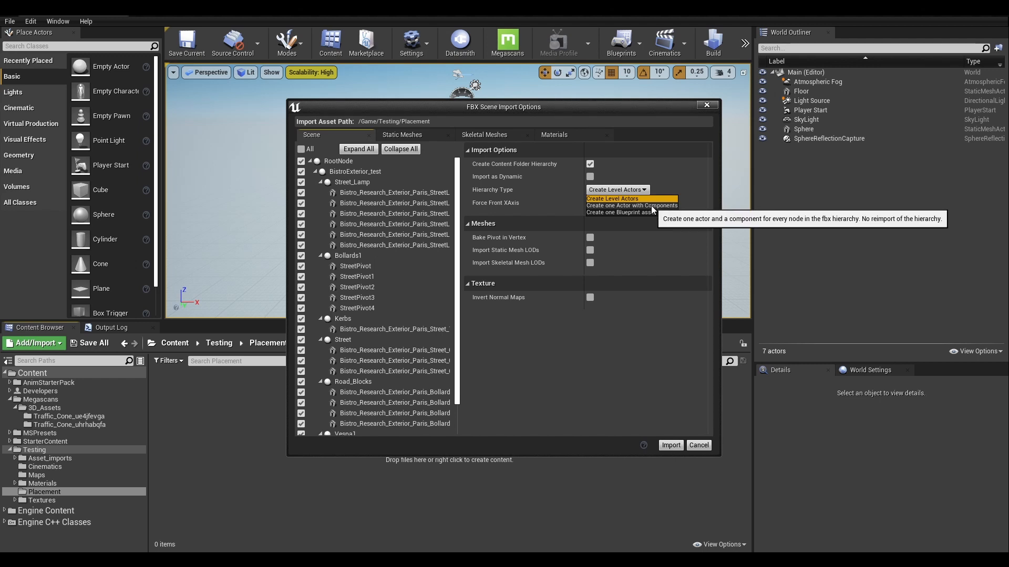
{"action": "left_click", "coordinate": [623, 198]}
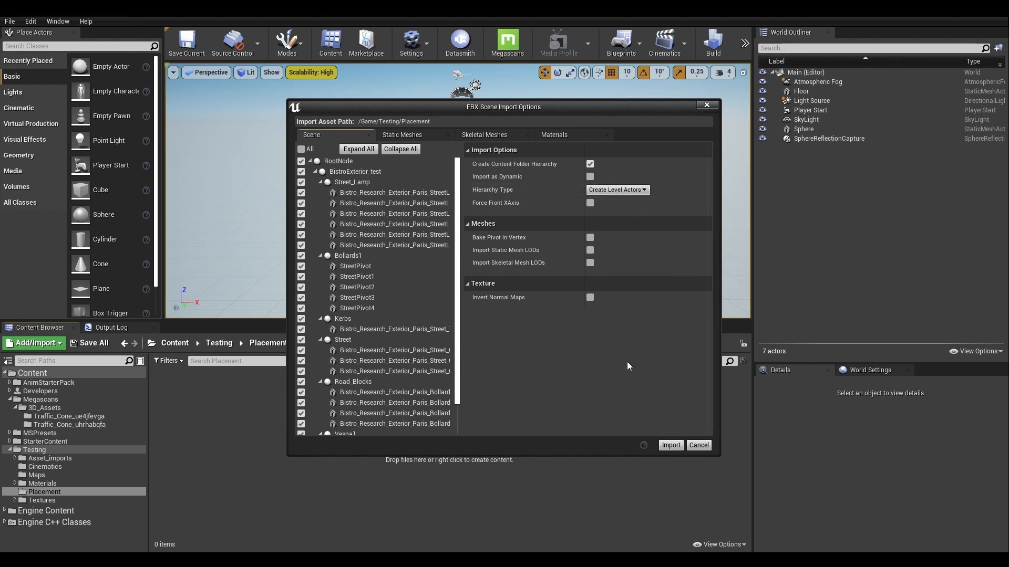
Review the static mesh, skeletal mesh and material import settings, and import the FBX scene into Testing/Placement
{"action": "left_click", "coordinate": [416, 135]}
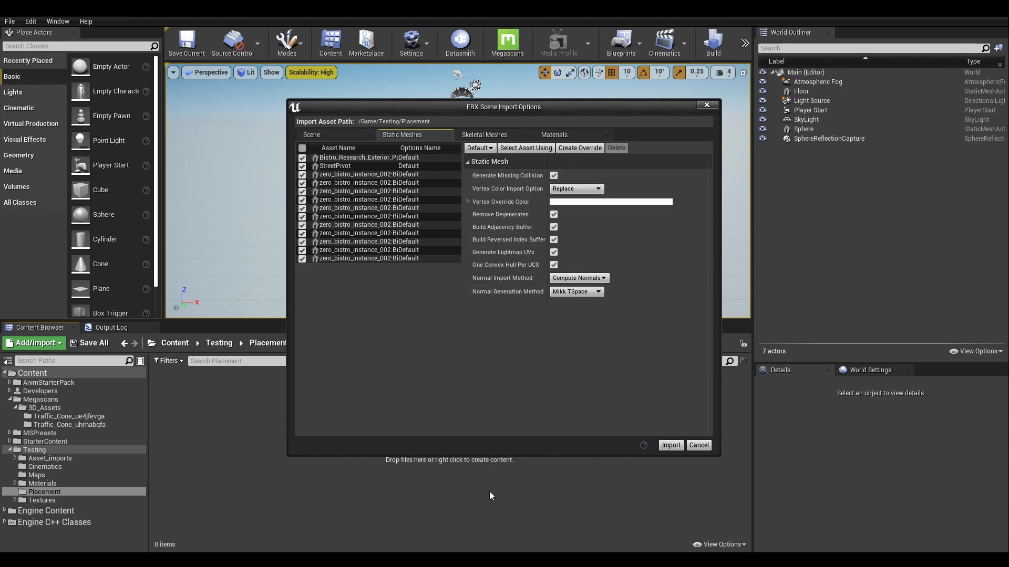
{"action": "left_click", "coordinate": [480, 132]}
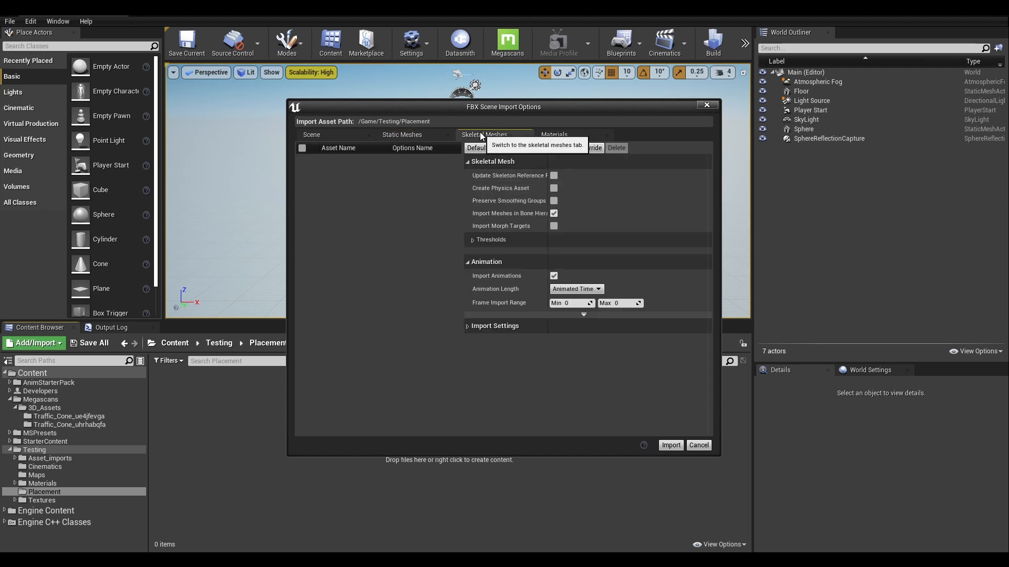
{"action": "left_click", "coordinate": [561, 135]}
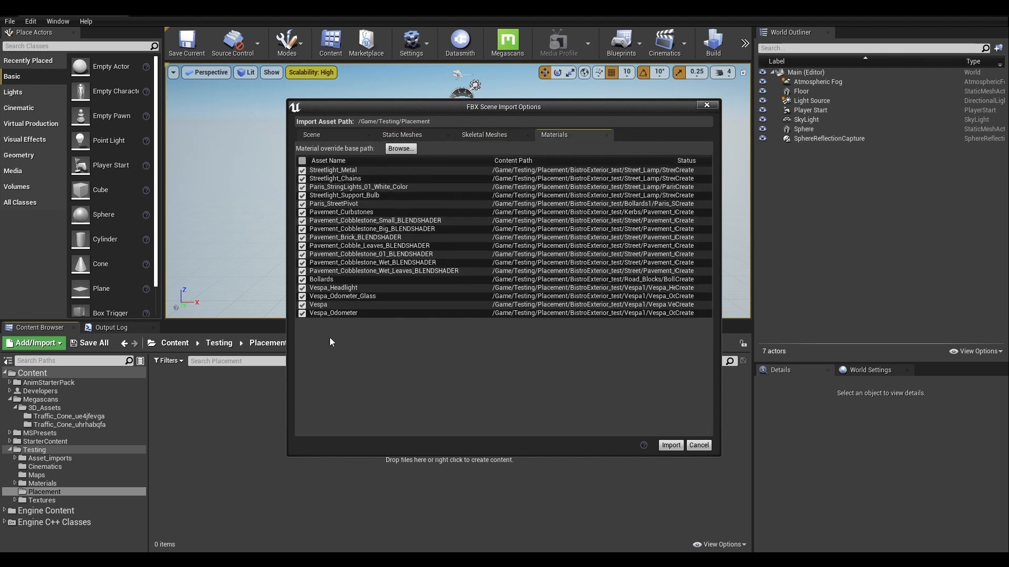
{"action": "left_click", "coordinate": [333, 137]}
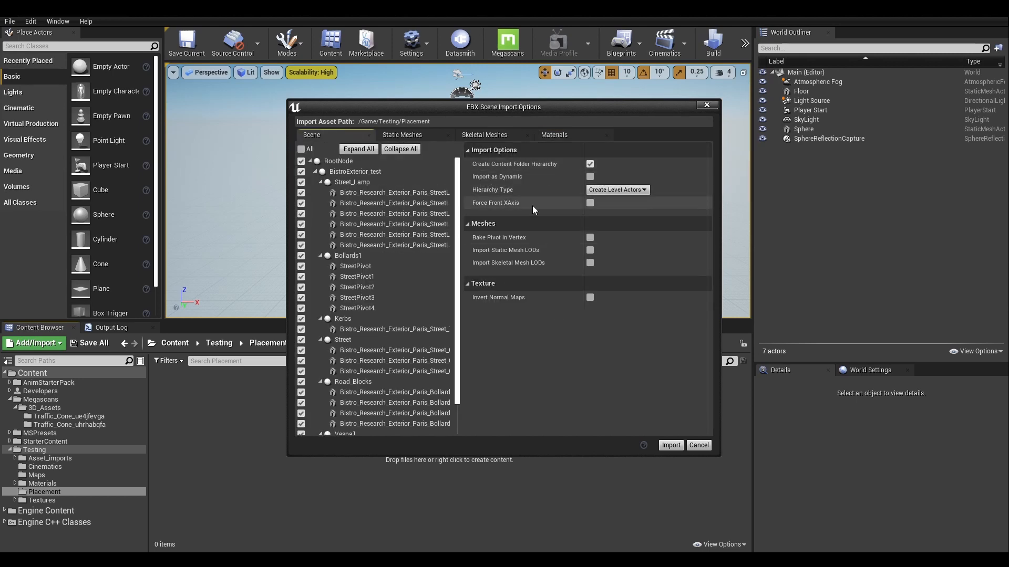
{"action": "left_click", "coordinate": [671, 446]}
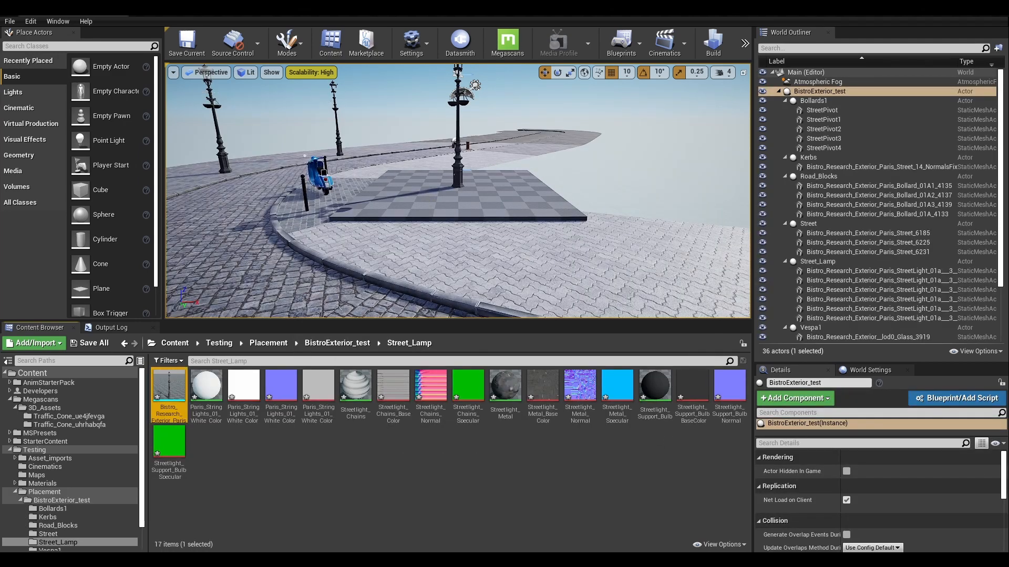
Inspect the imported street from an elevated view and compare its layout with the original scene in Maya
{"action": "left_click_drag", "start_coordinate": [427, 200], "coordinate": [486, 239], "text": "alt"}
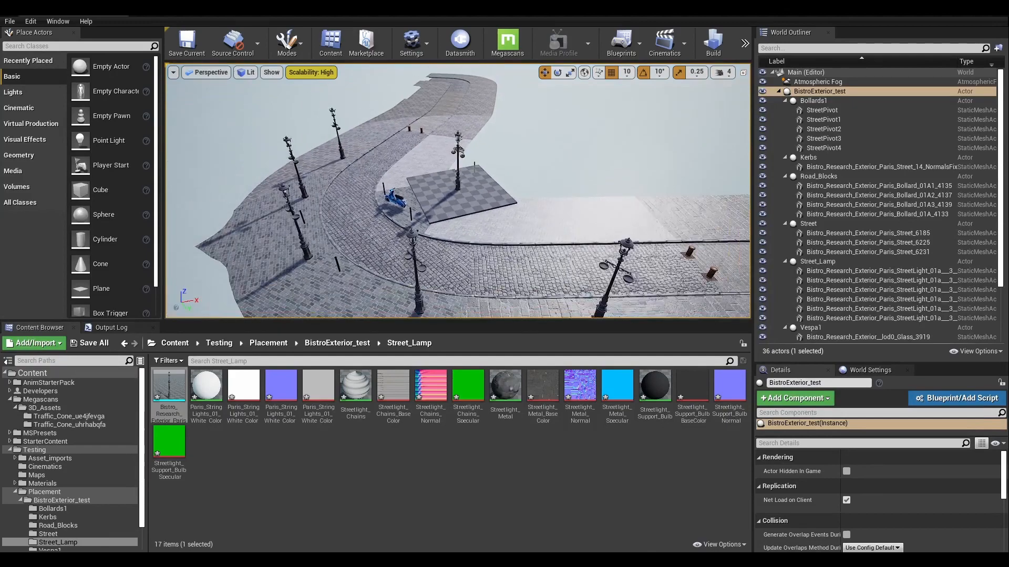
{"action": "left_click_drag", "start_coordinate": [523, 153], "coordinate": [515, 183], "text": "alt"}
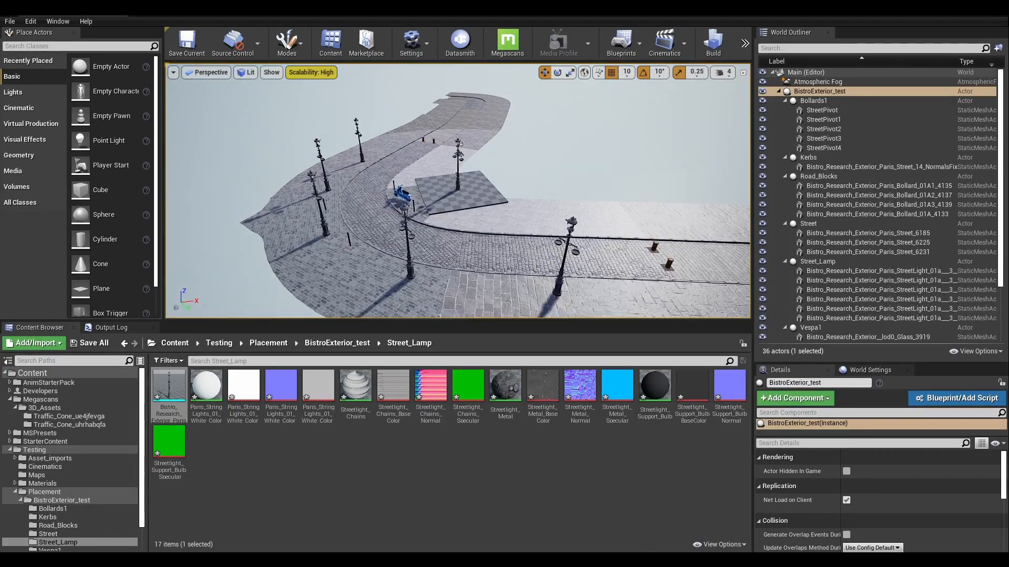
{"action": "left_click_drag", "start_coordinate": [279, 551], "coordinate": [270, 479]}
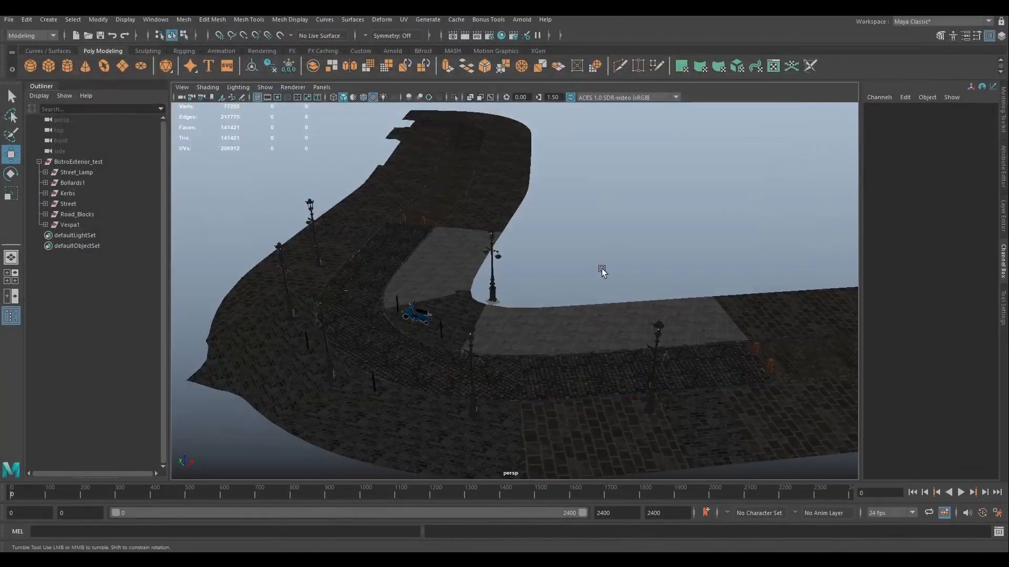
{"action": "mouse_move", "coordinate": [602, 271]}
{"action": "left_mouse_down", "text": "alt"}
{"action": "mouse_move", "coordinate": [664, 264]}
{"action": "mouse_move", "coordinate": [523, 286]}
{"action": "mouse_move", "coordinate": [563, 246]}
{"action": "mouse_move", "coordinate": [642, 266]}
{"action": "mouse_move", "coordinate": [579, 277]}
{"action": "mouse_move", "coordinate": [525, 266]}
{"action": "mouse_move", "coordinate": [518, 253]}
{"action": "mouse_move", "coordinate": [583, 259]}
{"action": "mouse_move", "coordinate": [606, 306]}
{"action": "mouse_move", "coordinate": [593, 278]}
{"action": "left_mouse_up", "text": "alt"}
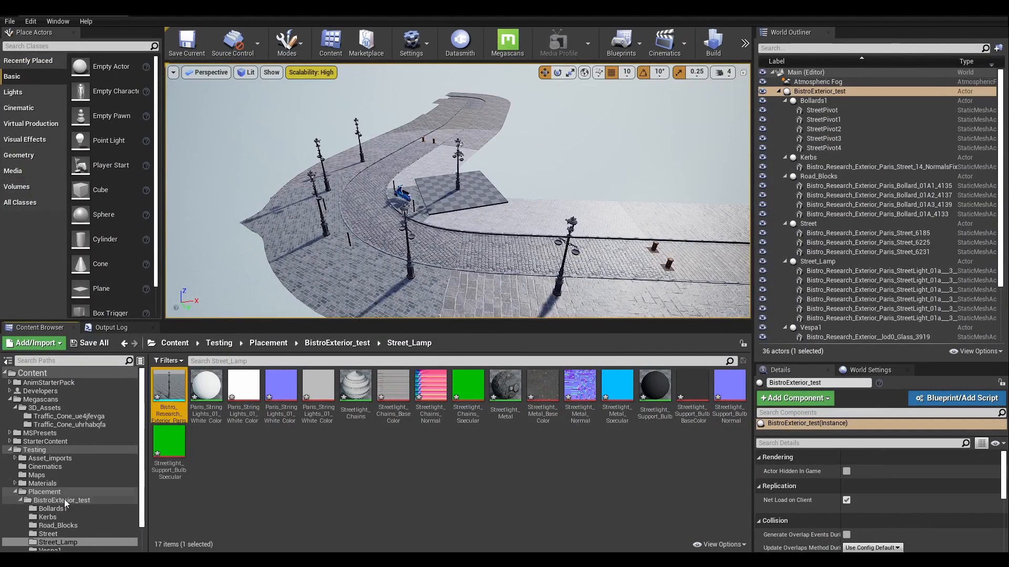
Back in Unreal, examine the imported content in the Placement folder, including the scene import data, BistroExterior_test and its Bollards1 and Street subfolders
{"action": "left_click", "coordinate": [49, 500]}
{"action": "left_click", "coordinate": [48, 493]}
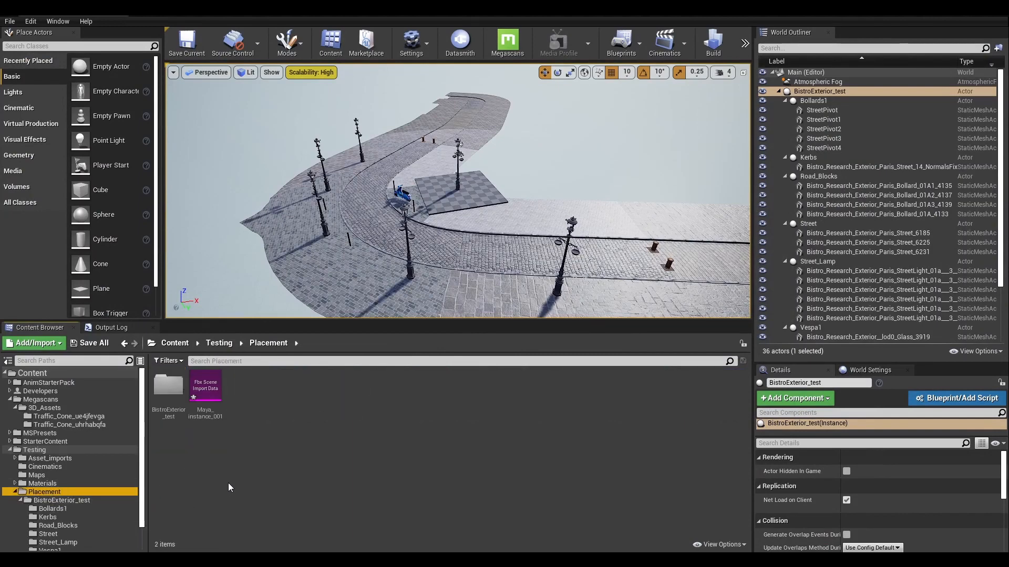
{"action": "left_click", "coordinate": [208, 387]}
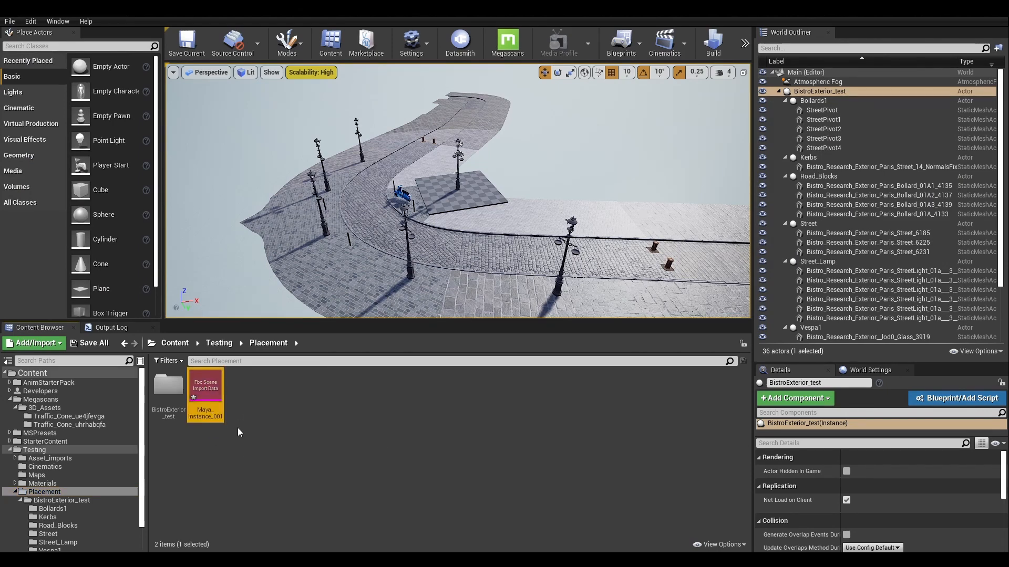
{"action": "double_click", "coordinate": [163, 387]}
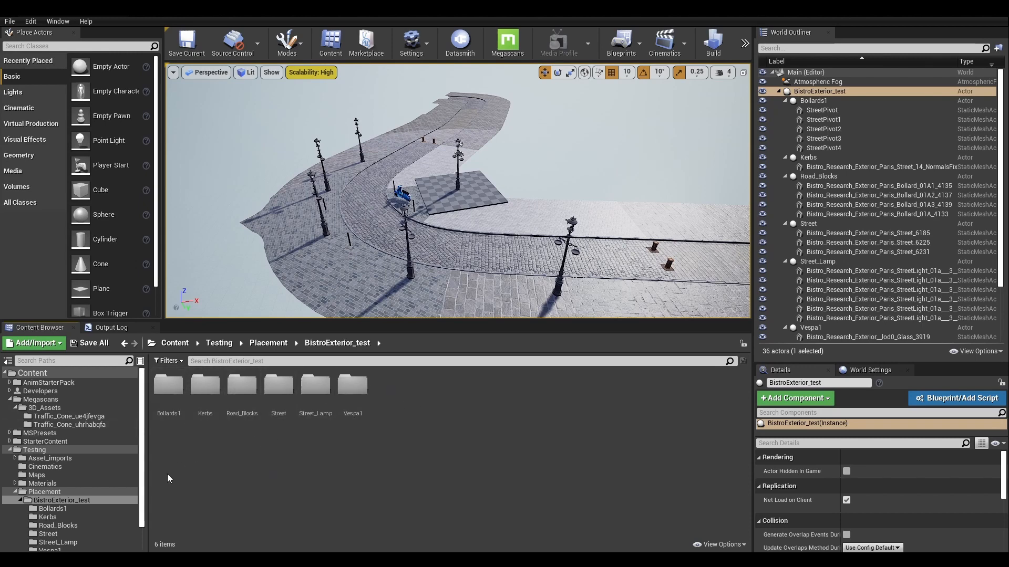
{"action": "double_click", "coordinate": [169, 386]}
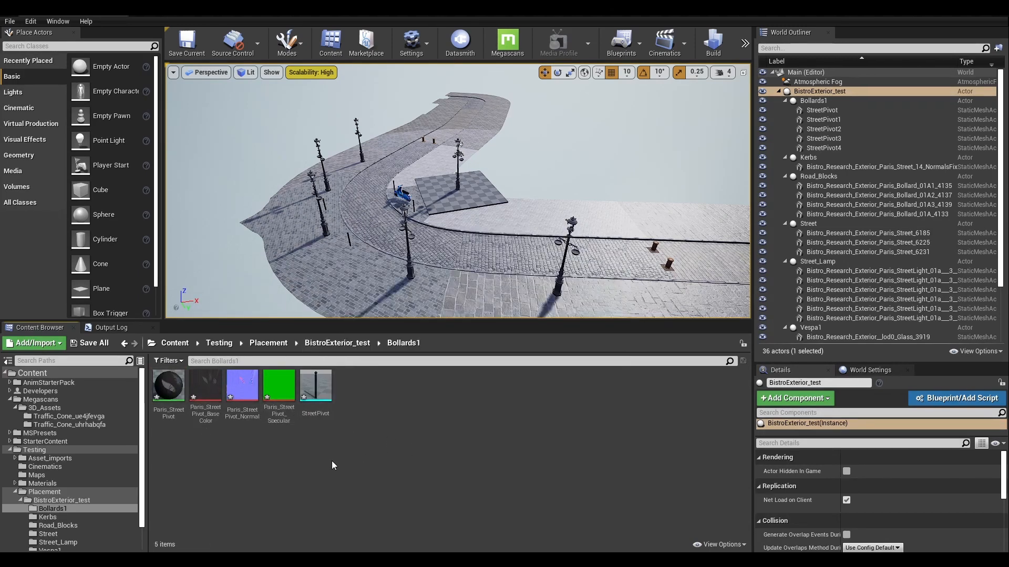
{"action": "left_click", "coordinate": [330, 341]}
{"action": "double_click", "coordinate": [272, 383]}
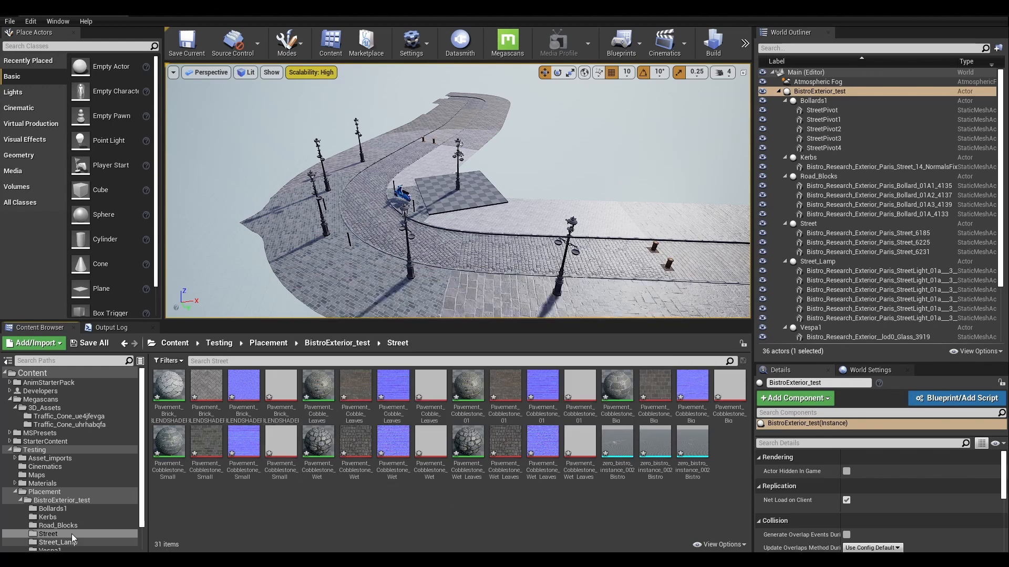
{"action": "scroll", "coordinate": [67, 492], "scroll_direction": "down", "scroll_amount": 3}
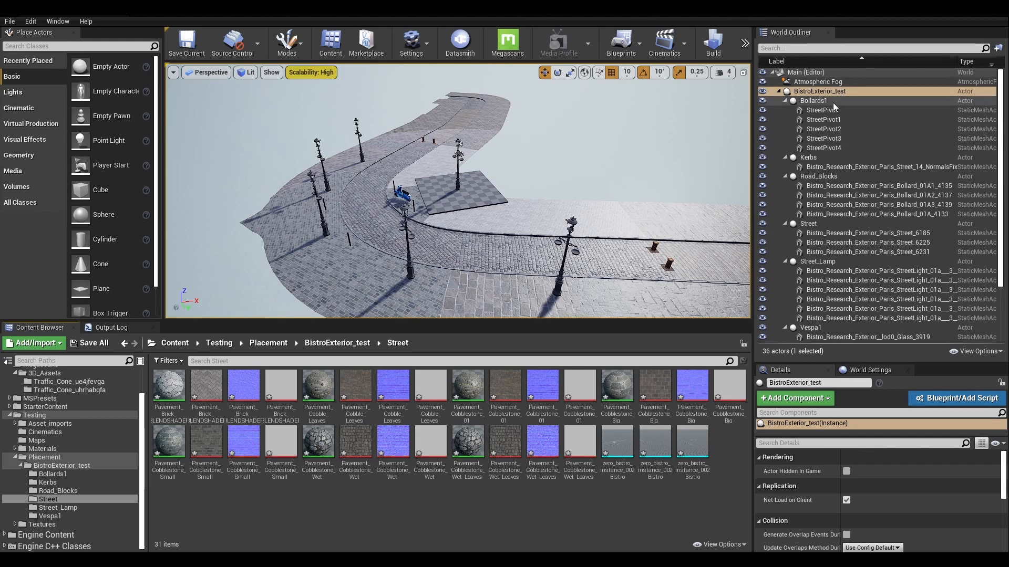
Look through the BistroExterior_test hierarchy in the World Outliner and collapse all six of its groups
{"action": "scroll", "coordinate": [868, 245], "scroll_direction": "down", "scroll_amount": 3}
{"action": "scroll", "coordinate": [862, 231], "scroll_direction": "up", "scroll_amount": 3}
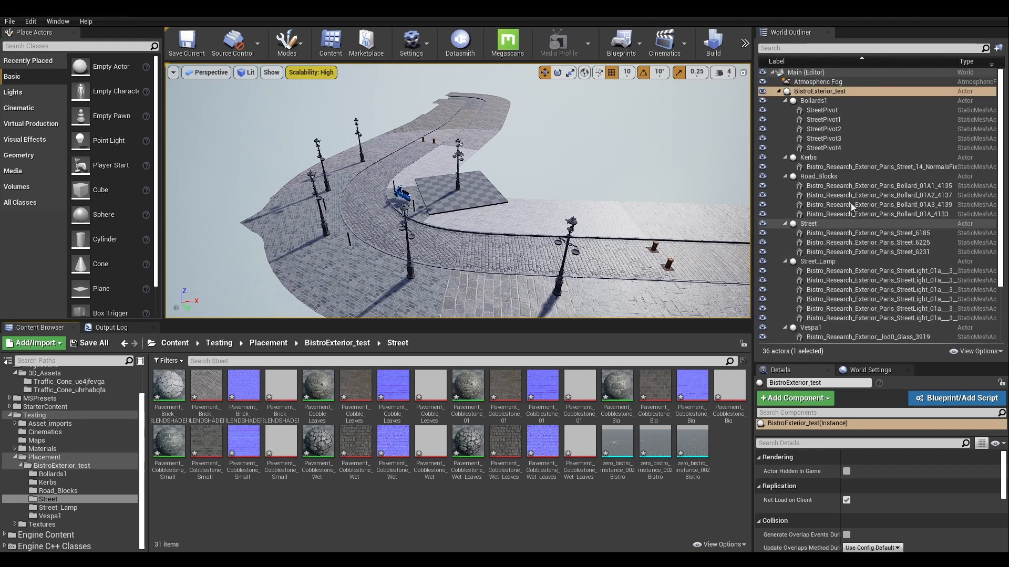
{"action": "left_click", "coordinate": [820, 92]}
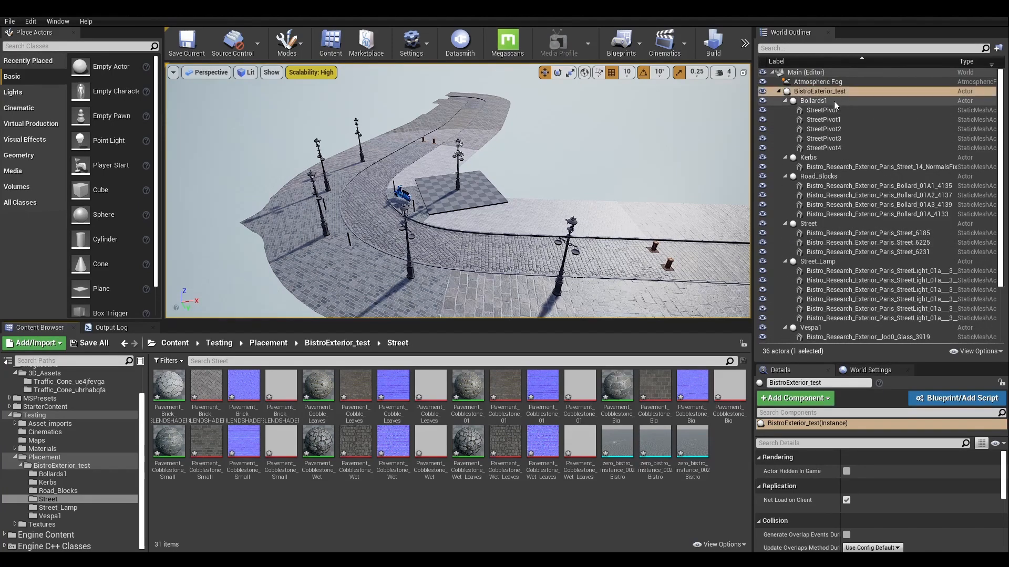
{"action": "left_click", "coordinate": [784, 101]}
{"action": "left_click", "coordinate": [785, 109]}
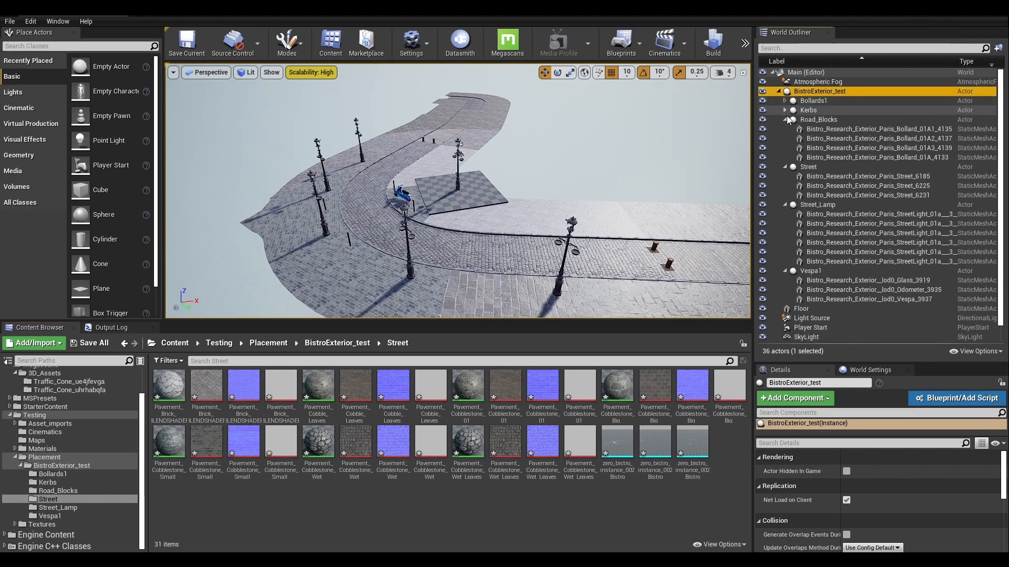
{"action": "left_click", "coordinate": [784, 119]}
{"action": "left_click", "coordinate": [785, 128]}
{"action": "left_click", "coordinate": [785, 138]}
{"action": "left_click", "coordinate": [785, 148]}
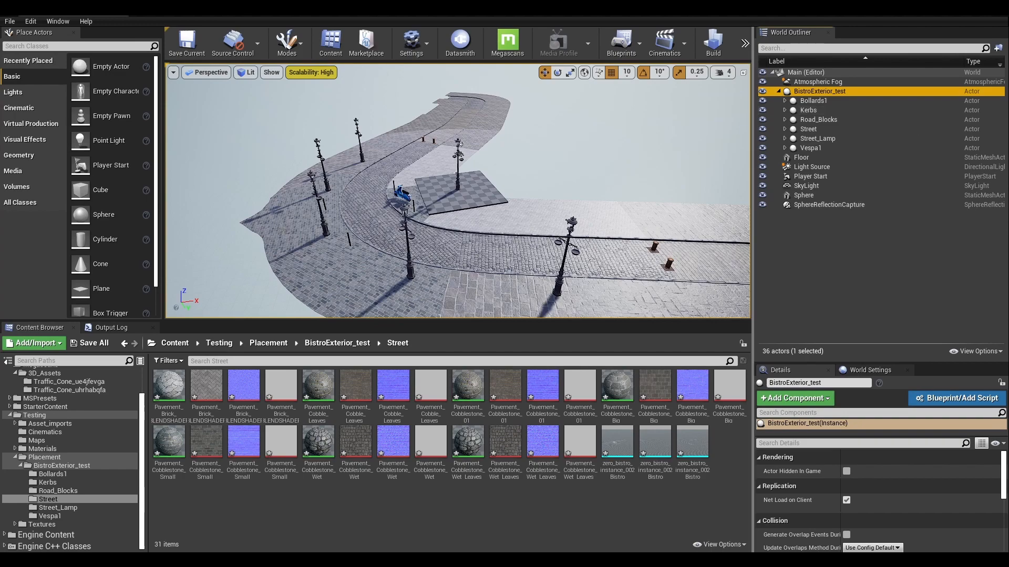
Select the street lamp standing on the checkered floor to locate it within the level hierarchy
{"action": "scroll", "coordinate": [404, 201], "scroll_direction": "up", "scroll_amount": 15}
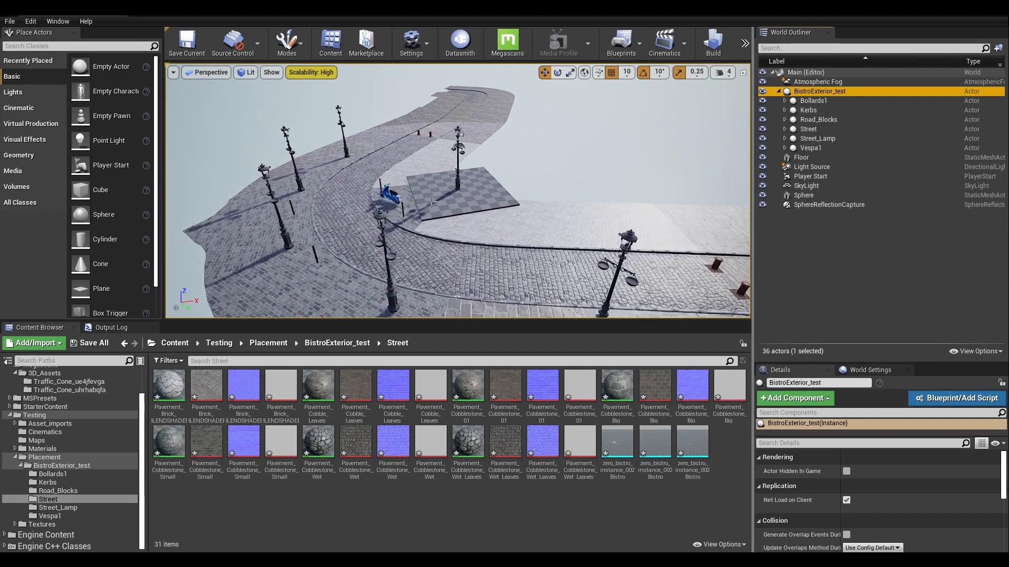
{"action": "right_click_drag", "start_coordinate": [404, 201], "coordinate": [374, 205]}
{"action": "left_click_drag", "start_coordinate": [105, 239], "coordinate": [197, 258]}
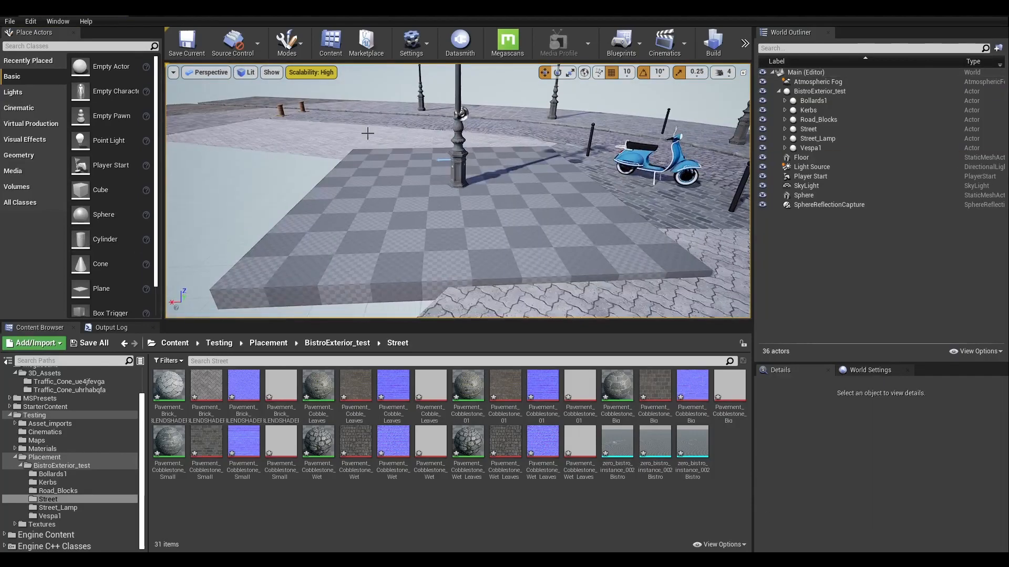
{"action": "left_click", "coordinate": [460, 146]}
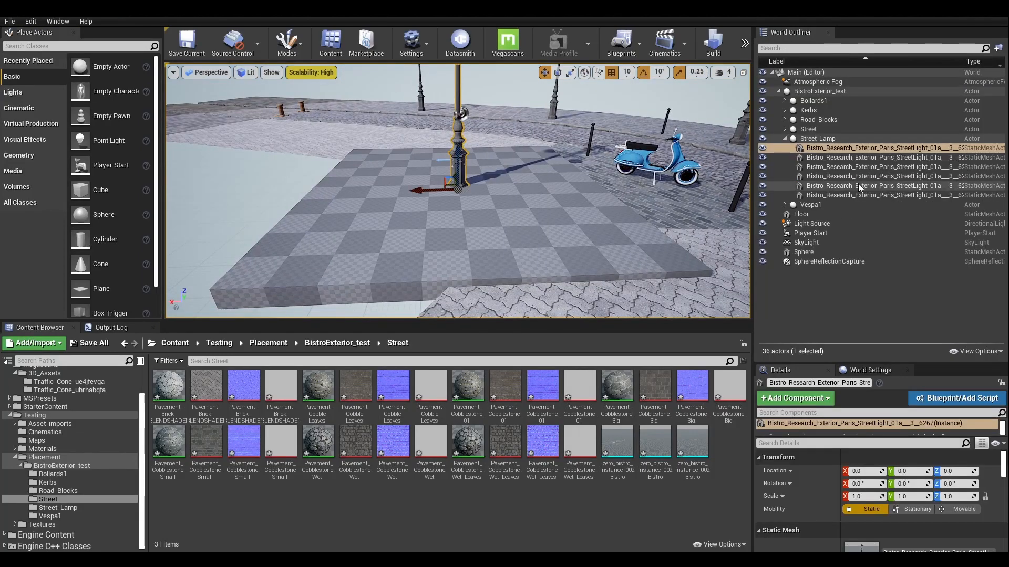
Expand the Bollards1 group and focus the view on its StreetPivot bollard to inspect its placement
{"action": "left_click", "coordinate": [784, 100]}
{"action": "double_click", "coordinate": [823, 110]}
{"action": "left_click_drag", "start_coordinate": [441, 171], "coordinate": [446, 247], "text": "alt"}
{"action": "right_click_drag", "start_coordinate": [225, 92], "coordinate": [242, 101]}
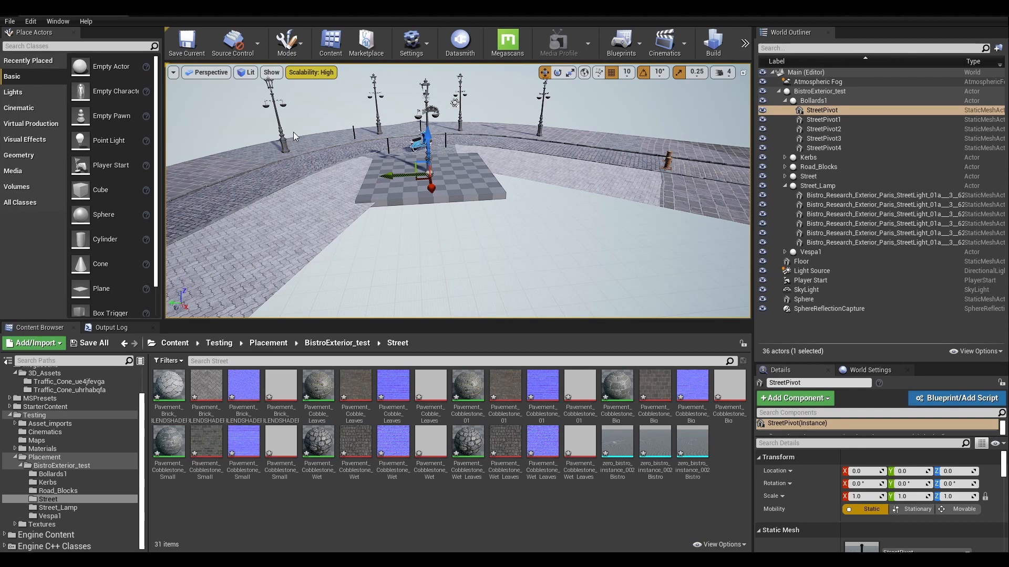
Clear the selection and examine the lamps and bollards along the curved street from above
{"action": "scroll", "coordinate": [432, 173], "scroll_direction": "down", "scroll_amount": 5}
{"action": "scroll", "coordinate": [432, 174], "scroll_direction": "down", "scroll_amount": 1}
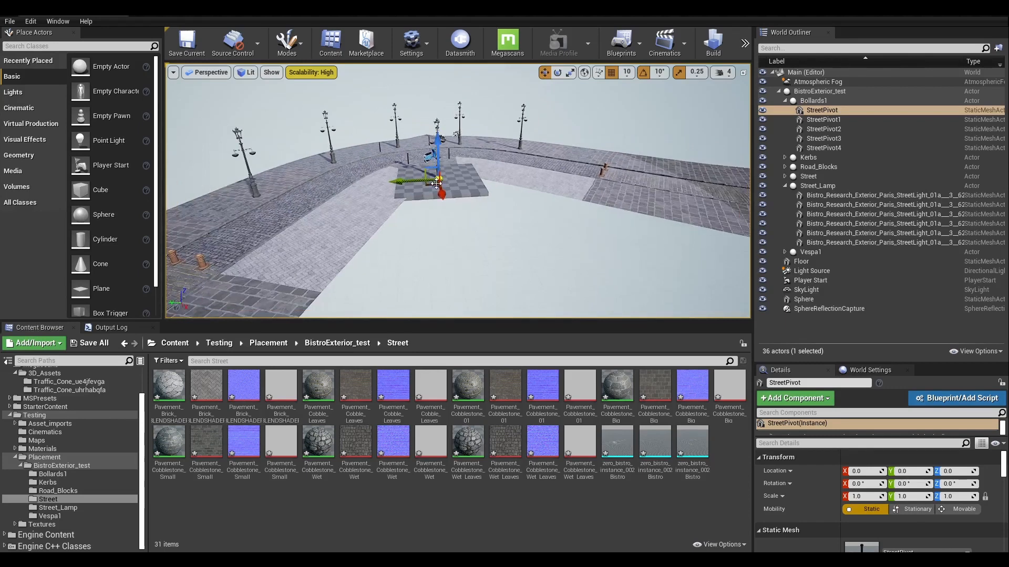
{"action": "scroll", "coordinate": [432, 173], "scroll_direction": "up", "scroll_amount": 5}
{"action": "left_click", "coordinate": [518, 227]}
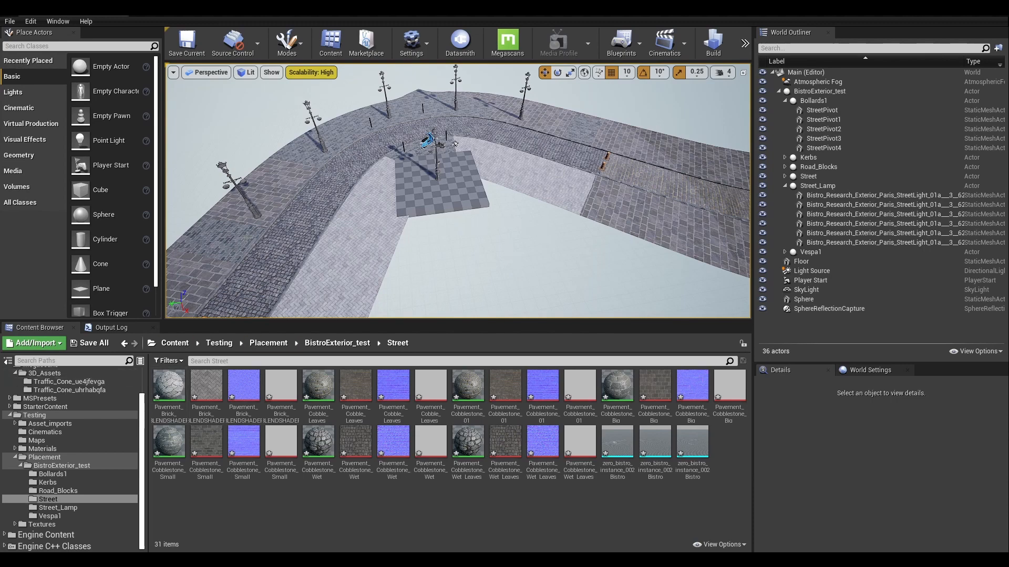
{"action": "mouse_move", "coordinate": [379, 203]}
{"action": "left_mouse_down", "text": "alt"}
{"action": "mouse_move", "coordinate": [446, 204]}
{"action": "mouse_move", "coordinate": [380, 202]}
{"action": "left_mouse_up", "text": "alt"}
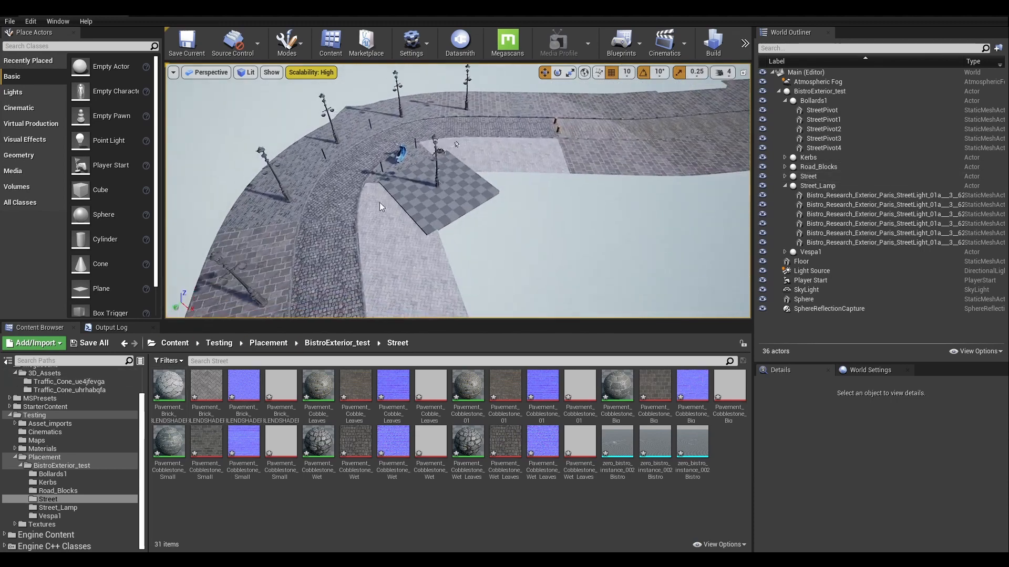
{"action": "mouse_move", "coordinate": [363, 144]}
{"action": "right_mouse_down"}
{"action": "mouse_move", "coordinate": [374, 144]}
{"action": "mouse_move", "coordinate": [362, 142]}
{"action": "right_mouse_up"}
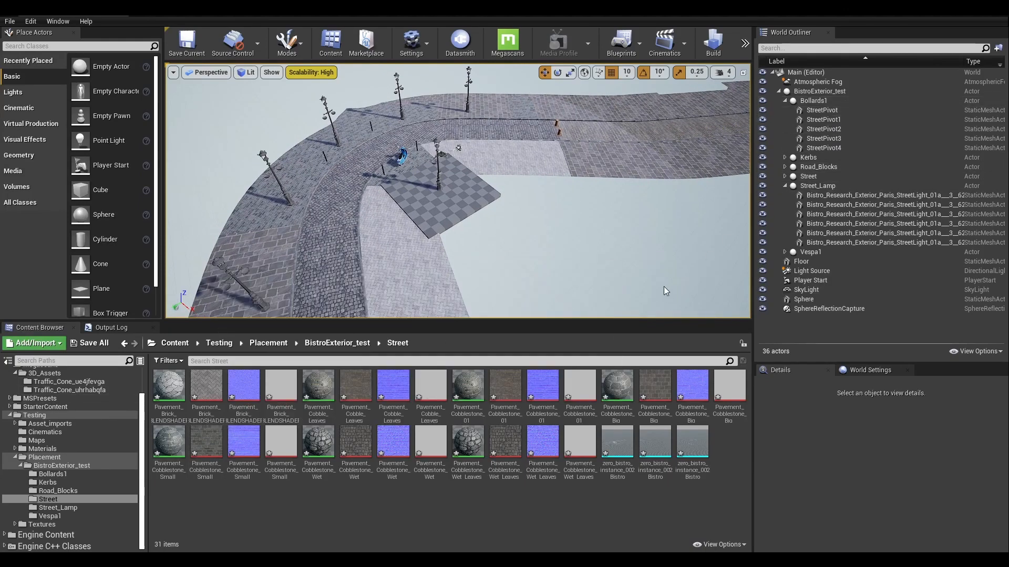
Compare the two Megascans traffic cone folders and show the contents of Traffic_Cone_ue4jfevga
{"action": "left_click", "coordinate": [60, 382]}
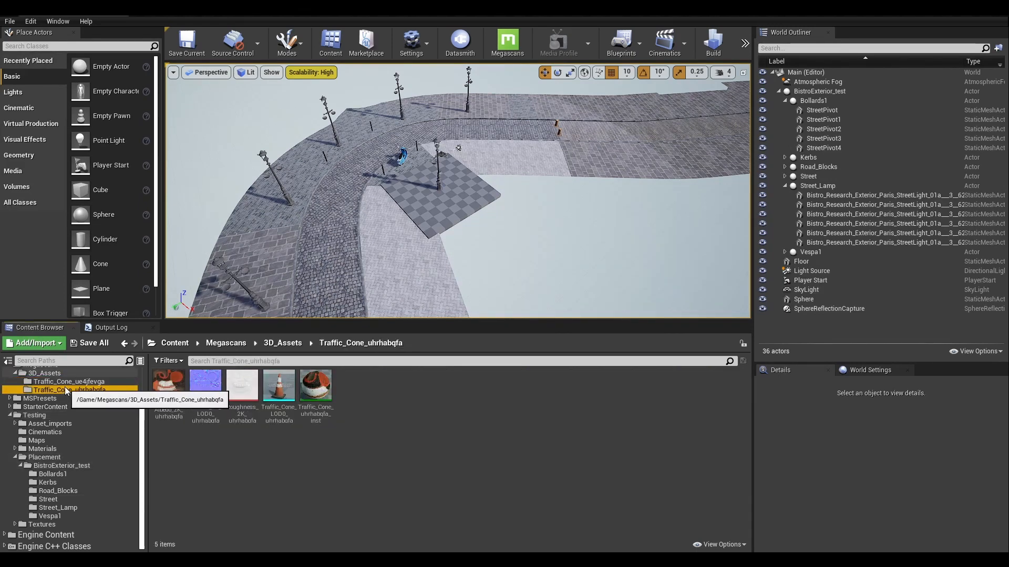
{"action": "left_click", "coordinate": [54, 390]}
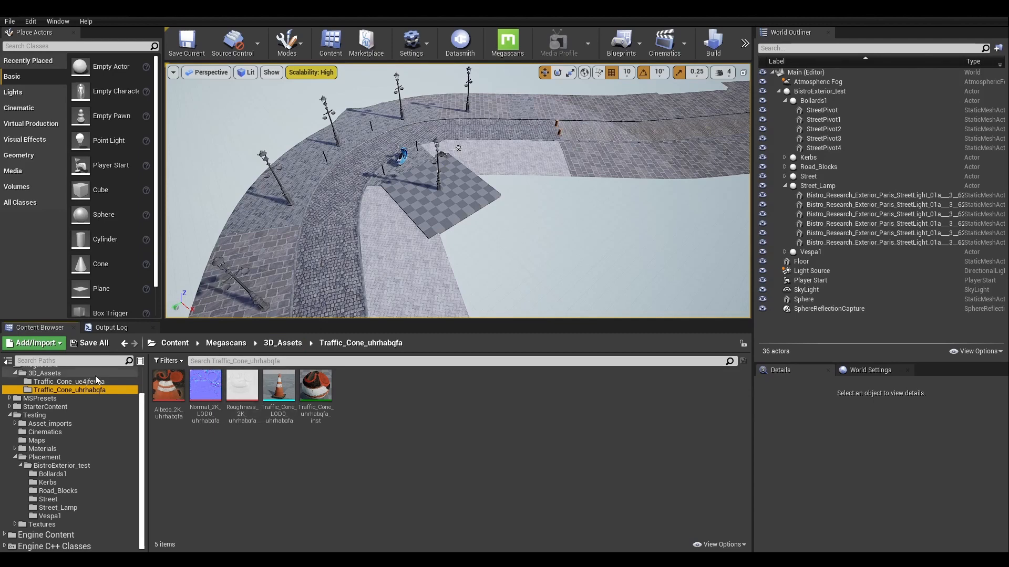
{"action": "left_click", "coordinate": [69, 382]}
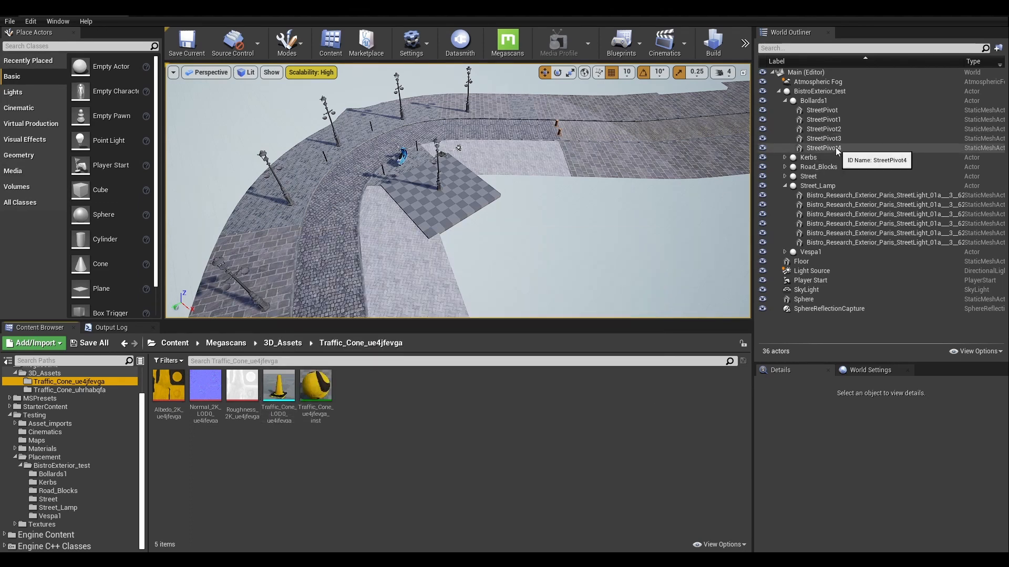
Replace the four bollards StreetPivot1 to StreetPivot4 with the Traffic_Cone_LOD0_ue4jfevga static mesh
{"action": "left_click", "coordinate": [835, 147]}
{"action": "left_click", "coordinate": [834, 139], "text": "shift"}
{"action": "left_click", "coordinate": [832, 127], "text": "shift"}
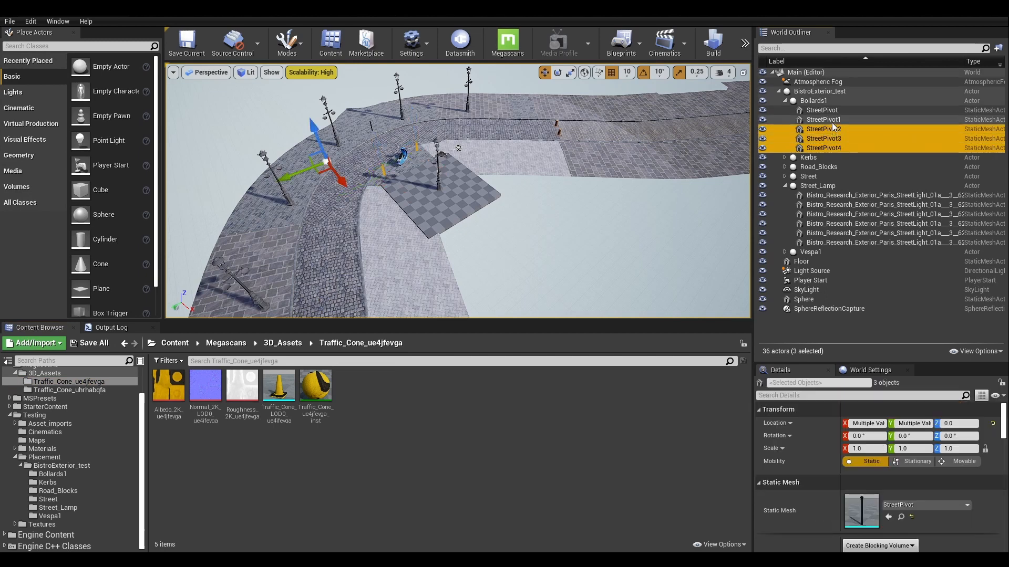
{"action": "left_click", "coordinate": [834, 120], "text": "shift"}
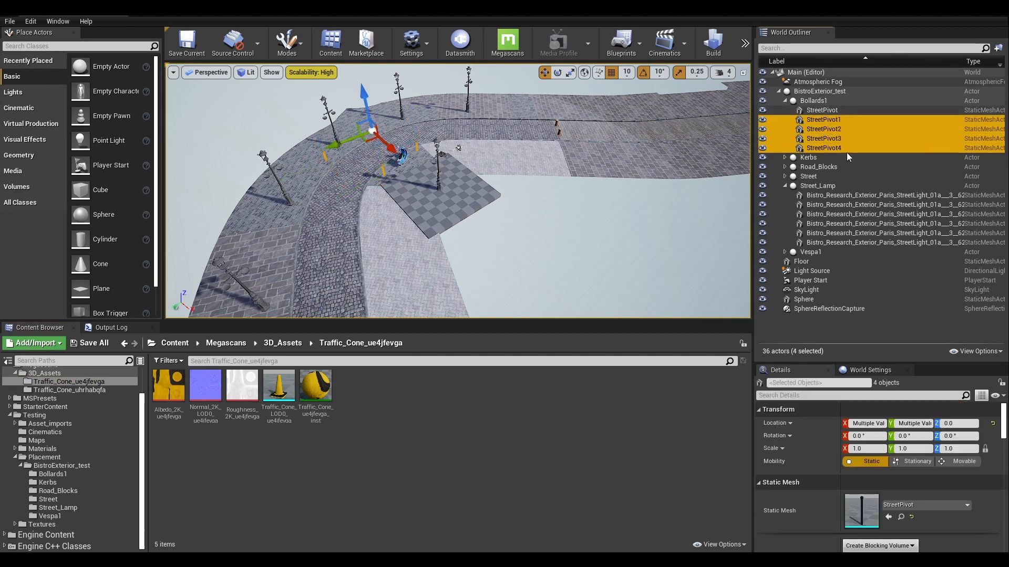
{"action": "key", "text": "f"}
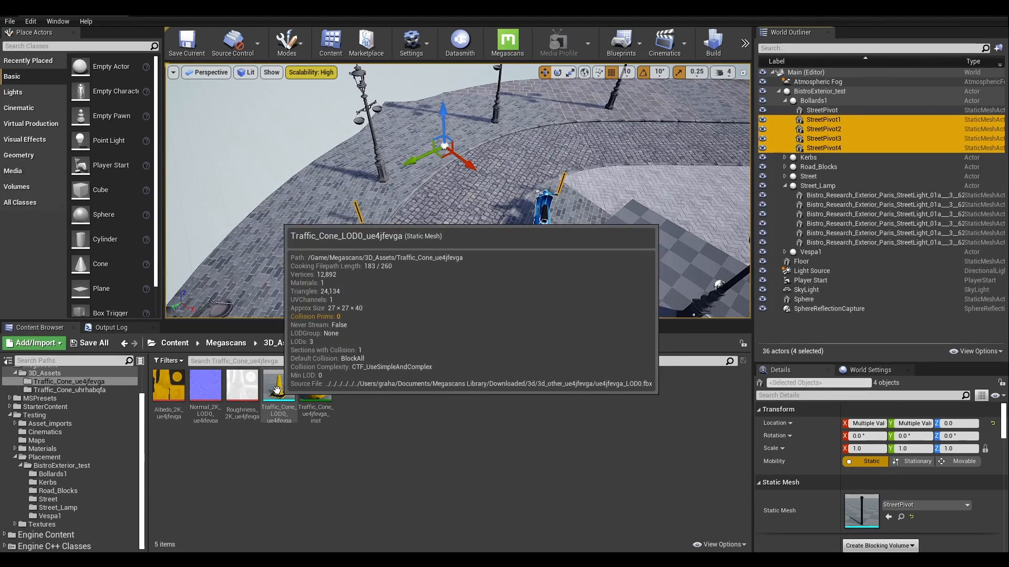
{"action": "left_click", "coordinate": [277, 389]}
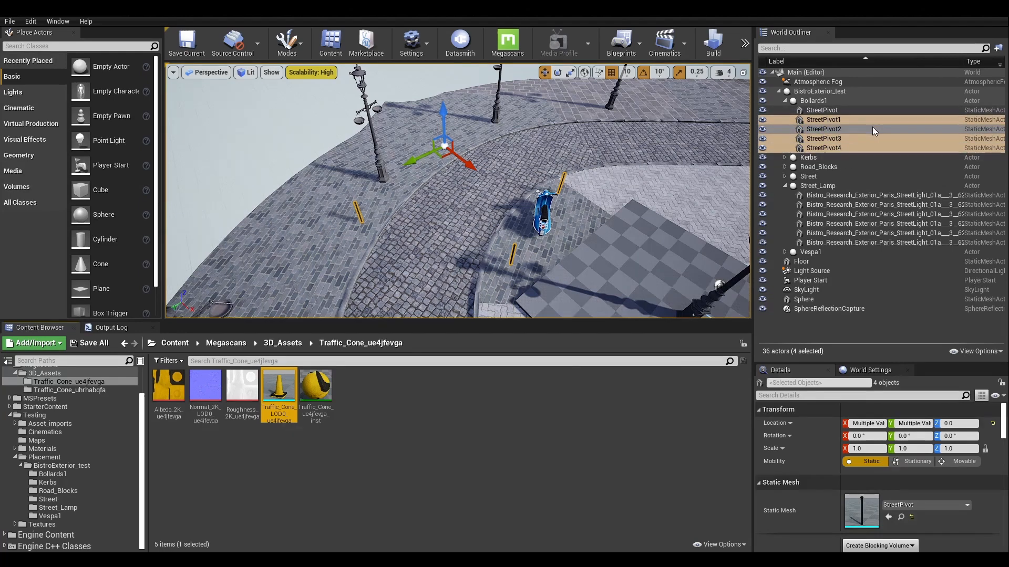
{"action": "right_click", "coordinate": [831, 132]}
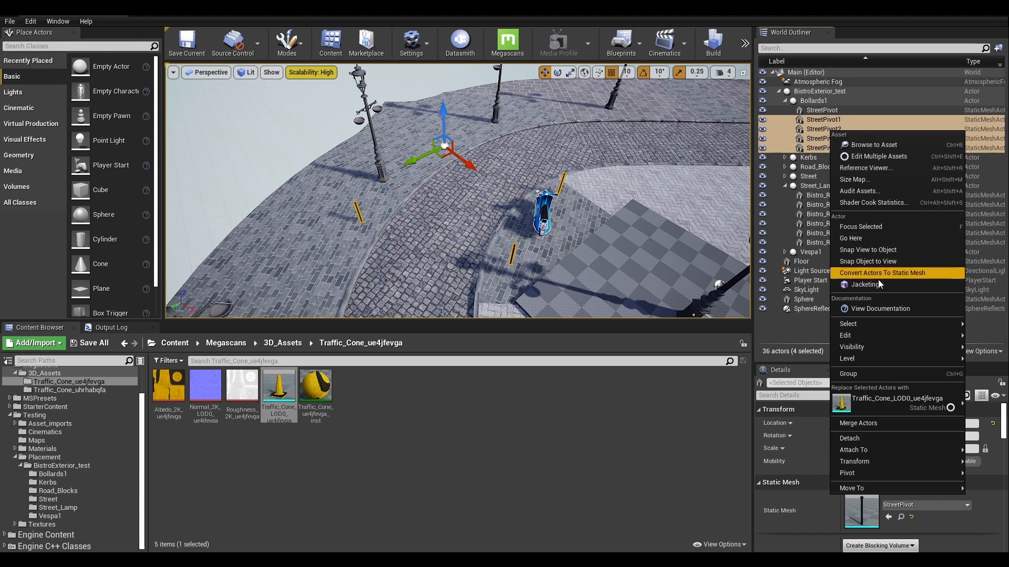
{"action": "mouse_move", "coordinate": [878, 347]}
{"action": "mouse_move", "coordinate": [880, 395]}
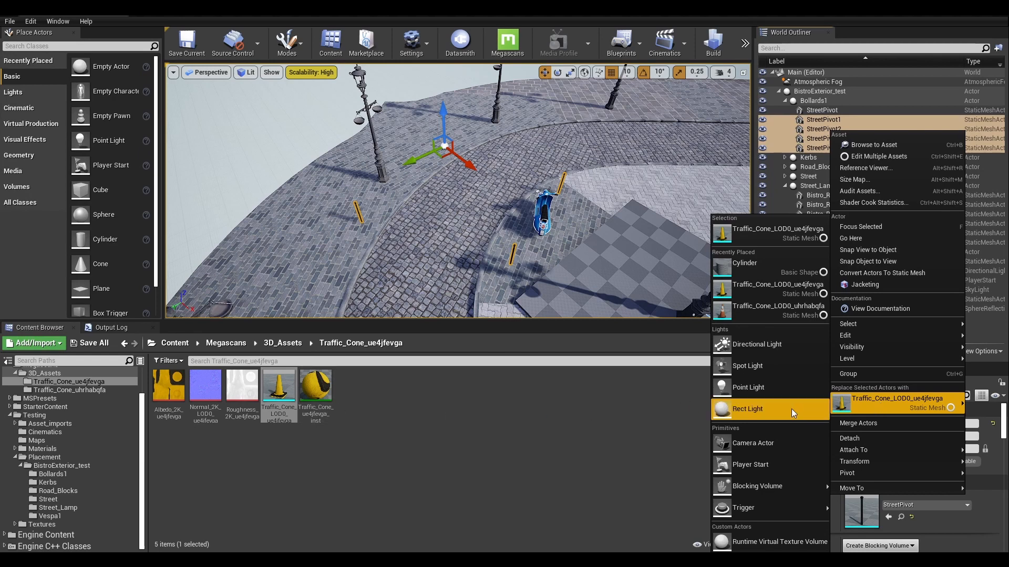
{"action": "left_click", "coordinate": [890, 402]}
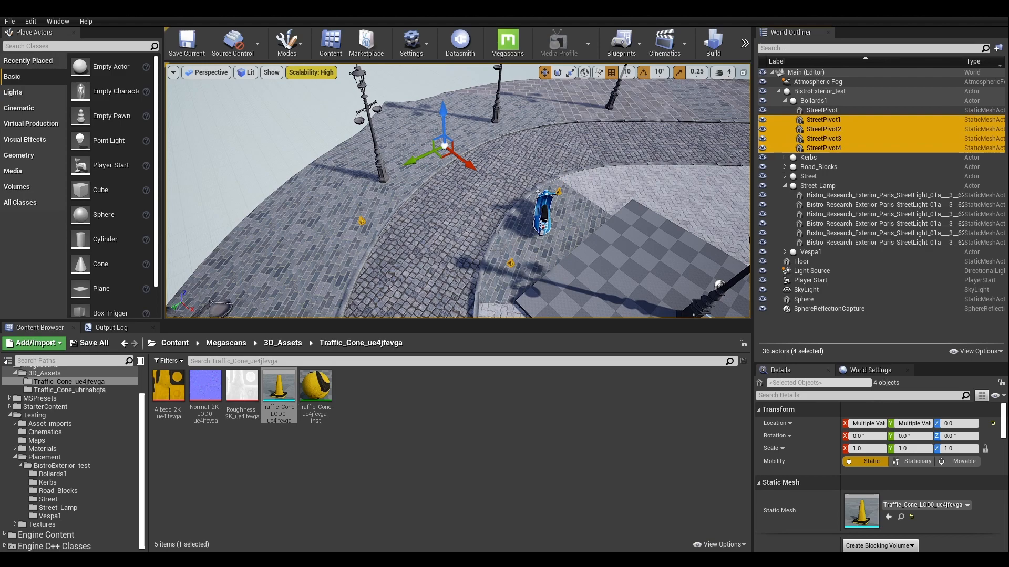
{"action": "right_click_drag", "start_coordinate": [440, 221], "coordinate": [498, 172]}
{"action": "scroll", "coordinate": [440, 223], "scroll_direction": "up", "scroll_amount": 8}
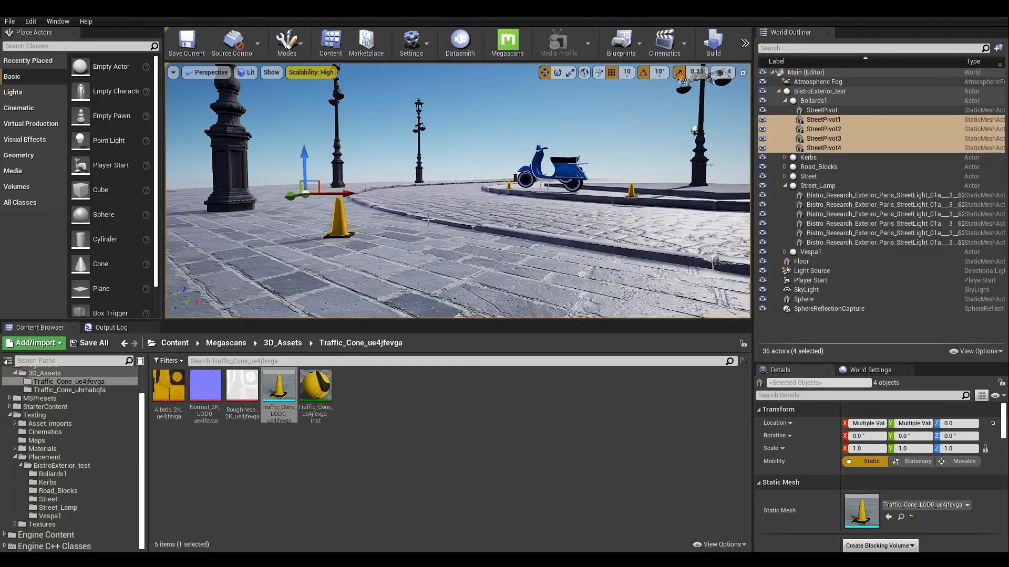
{"action": "left_click_drag", "start_coordinate": [428, 221], "coordinate": [446, 229], "text": "alt"}
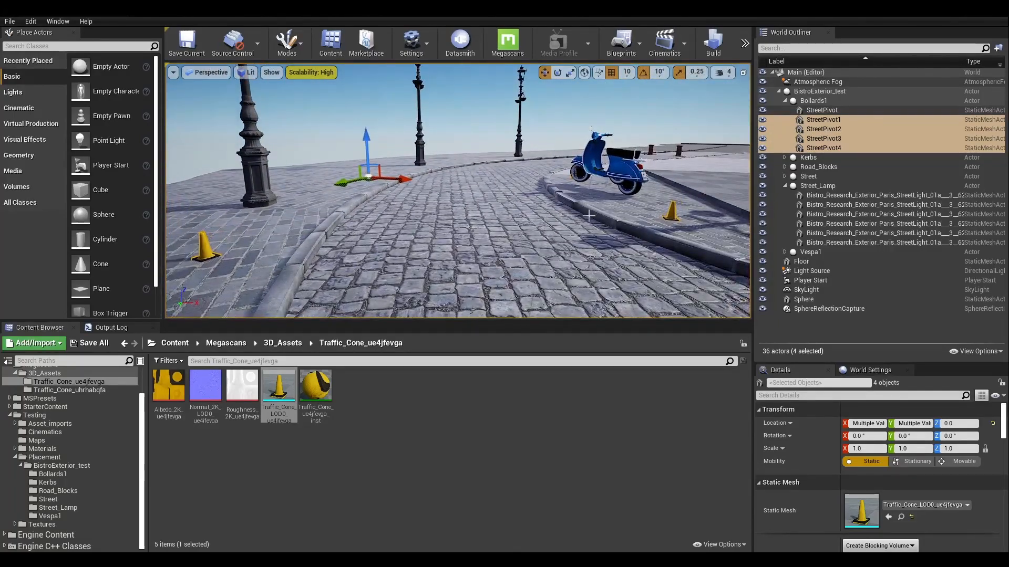
{"action": "scroll", "coordinate": [537, 247], "scroll_direction": "down", "scroll_amount": 4}
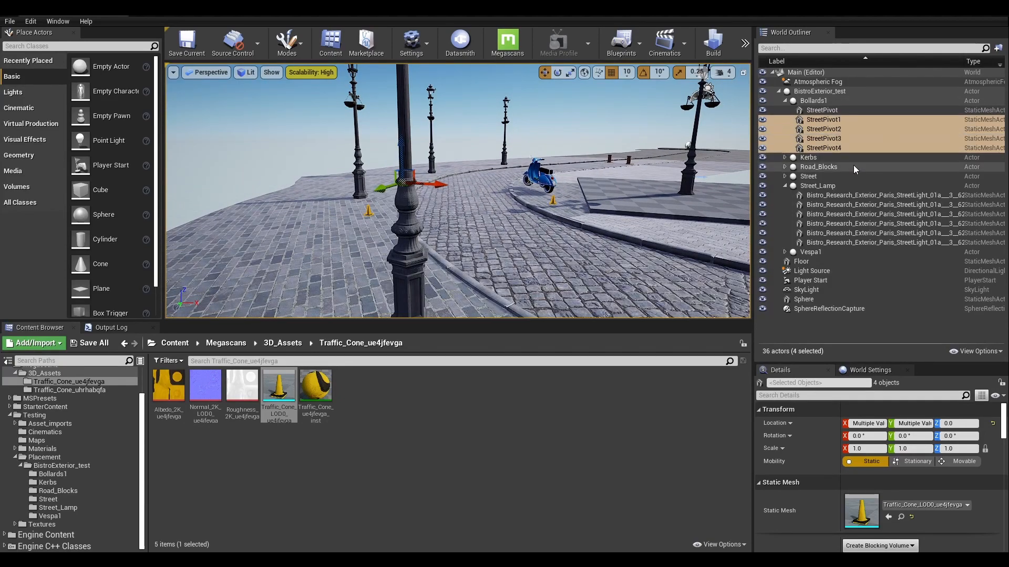
{"action": "left_click", "coordinate": [850, 243]}
{"action": "left_click", "coordinate": [846, 234], "text": "shift"}
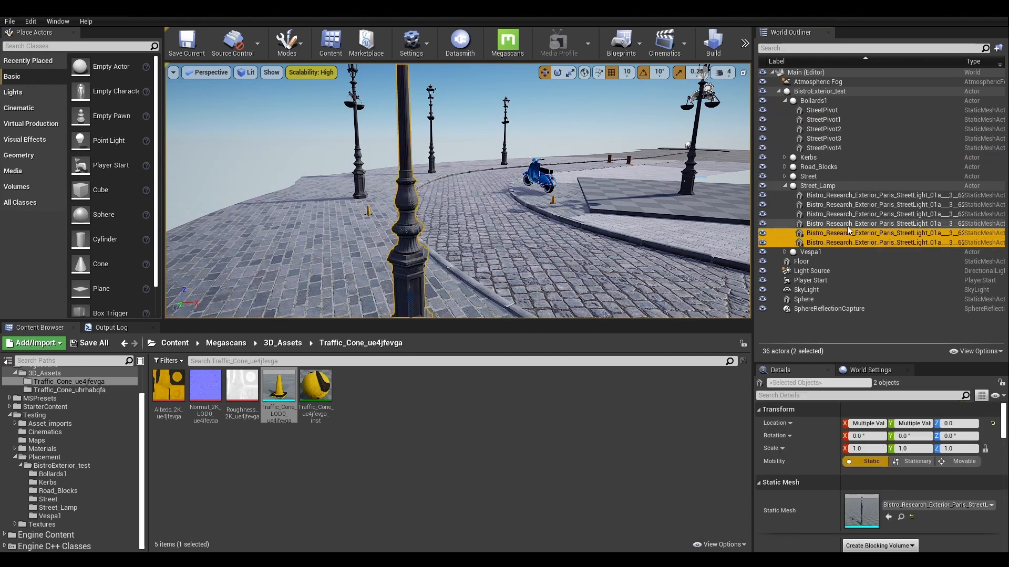
{"action": "left_click", "coordinate": [847, 225], "text": "shift"}
{"action": "left_click", "coordinate": [849, 215], "text": "shift"}
{"action": "left_click", "coordinate": [849, 206], "text": "shift"}
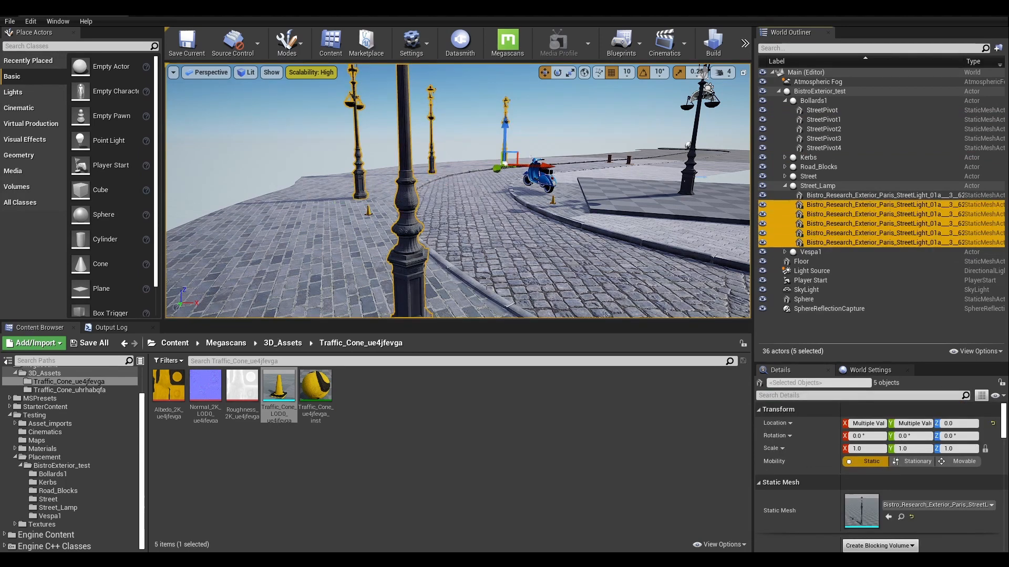
{"action": "left_click", "coordinate": [576, 216]}
{"action": "left_click", "coordinate": [582, 119]}
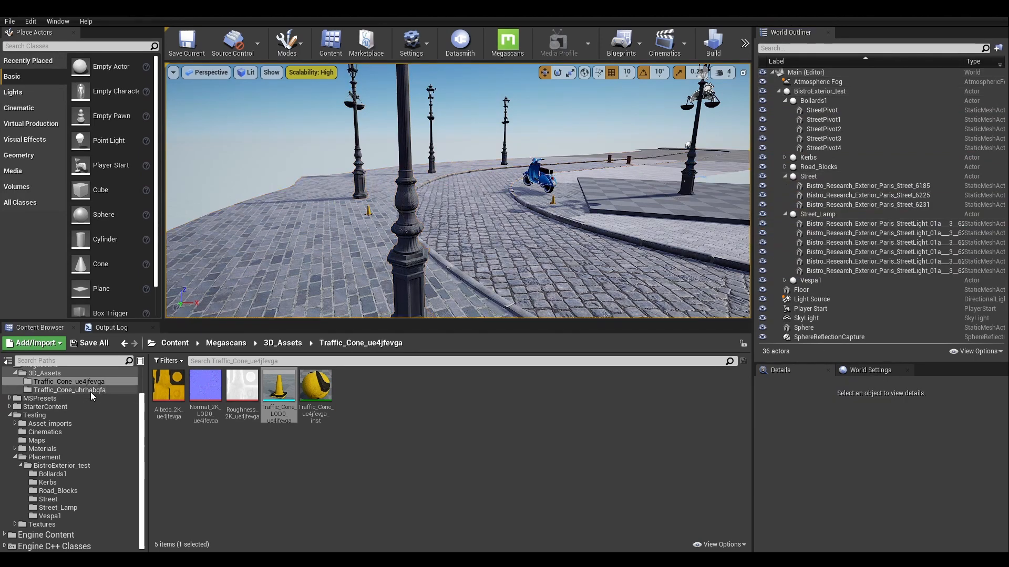
Place the Traffic_Cone_LOD0_uhrhabqfa mesh on the checkered floor at about X -170, Y 160, Z 20
{"action": "left_click", "coordinate": [90, 390]}
{"action": "scroll", "coordinate": [423, 273], "scroll_direction": "down", "scroll_amount": 4}
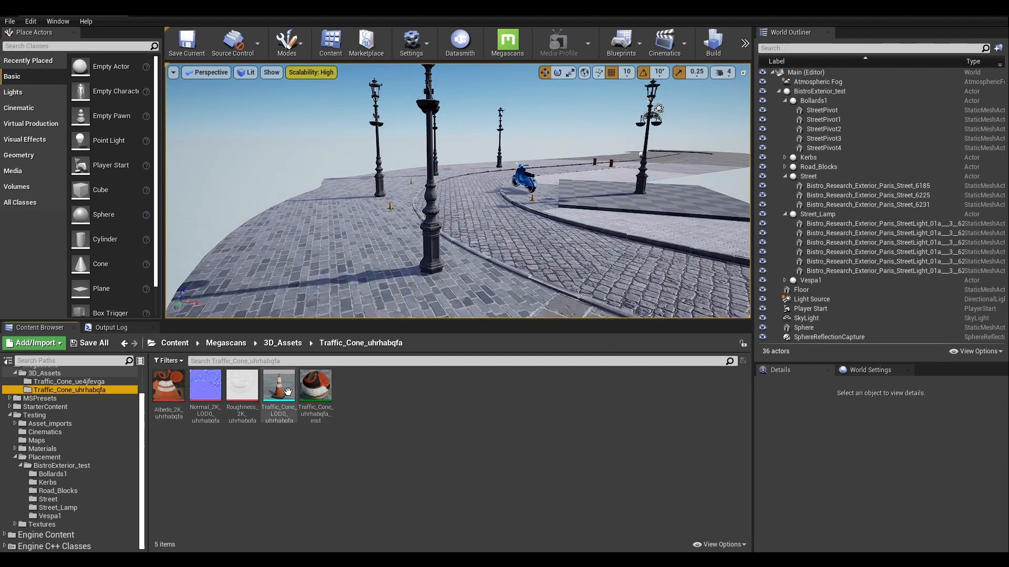
{"action": "left_click_drag", "start_coordinate": [284, 387], "coordinate": [617, 195]}
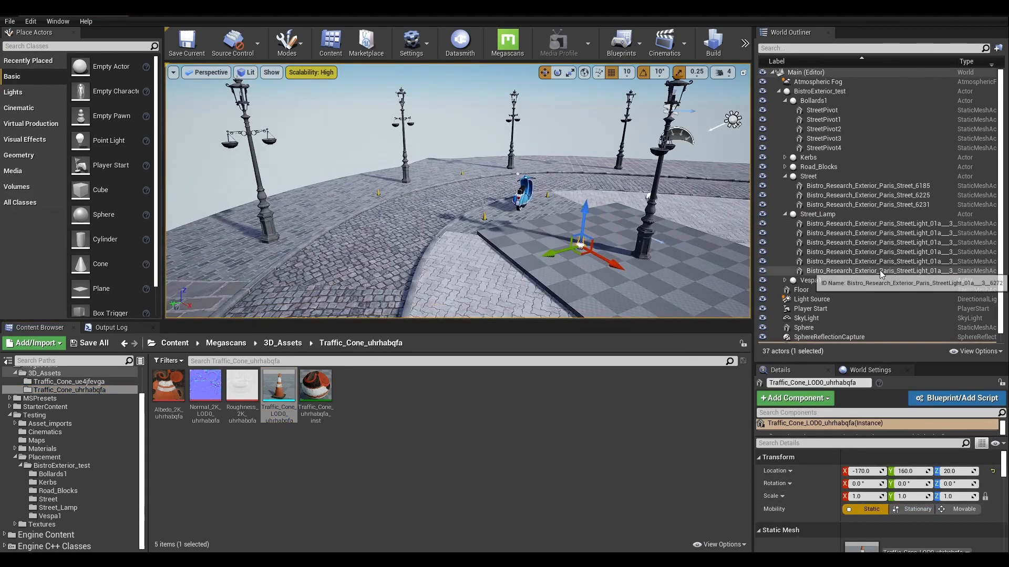
Replace the last five lamps of the Street_Lamp group, plus the newly placed cone, with Traffic_Cone_LOD0_uhrhabqfa and clear the selection
{"action": "left_click", "coordinate": [880, 271]}
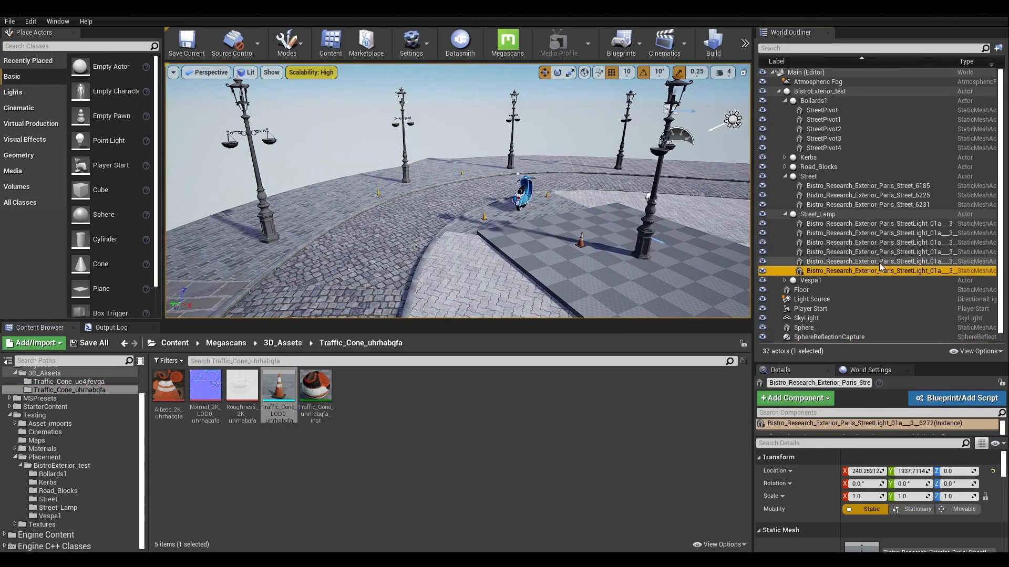
{"action": "left_click", "coordinate": [879, 262], "text": "ctrl"}
{"action": "left_click", "coordinate": [878, 251], "text": "ctrl"}
{"action": "left_click", "coordinate": [877, 242], "text": "ctrl"}
{"action": "left_click", "coordinate": [877, 236], "text": "ctrl"}
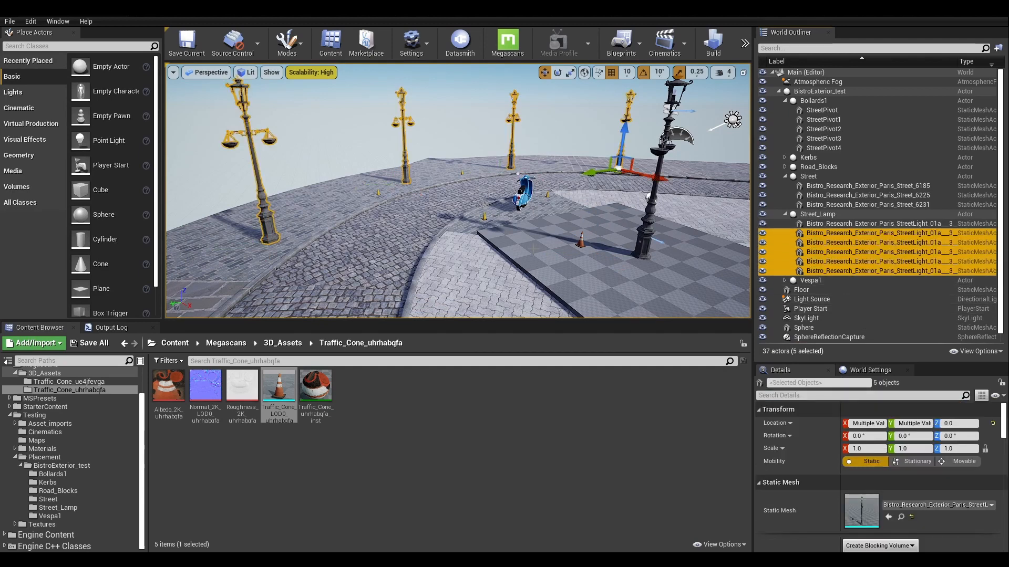
{"action": "left_click", "coordinate": [583, 239], "text": "ctrl"}
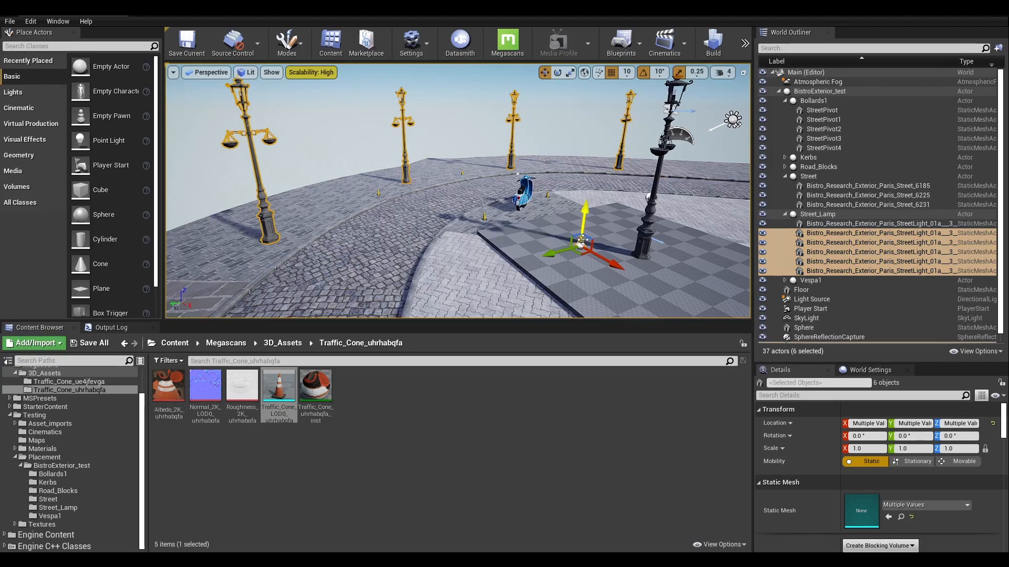
{"action": "right_click", "coordinate": [855, 244]}
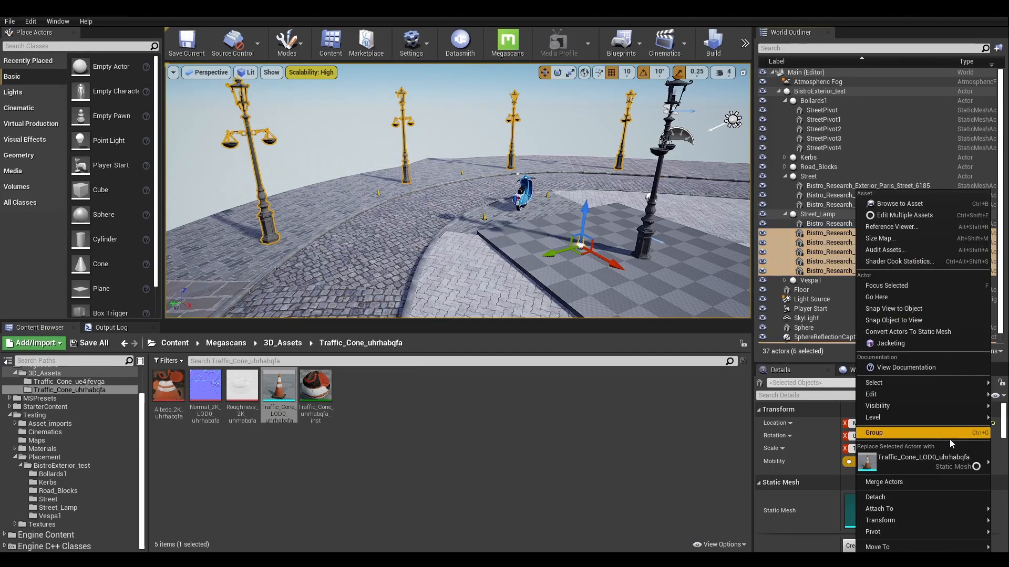
{"action": "mouse_move", "coordinate": [888, 461]}
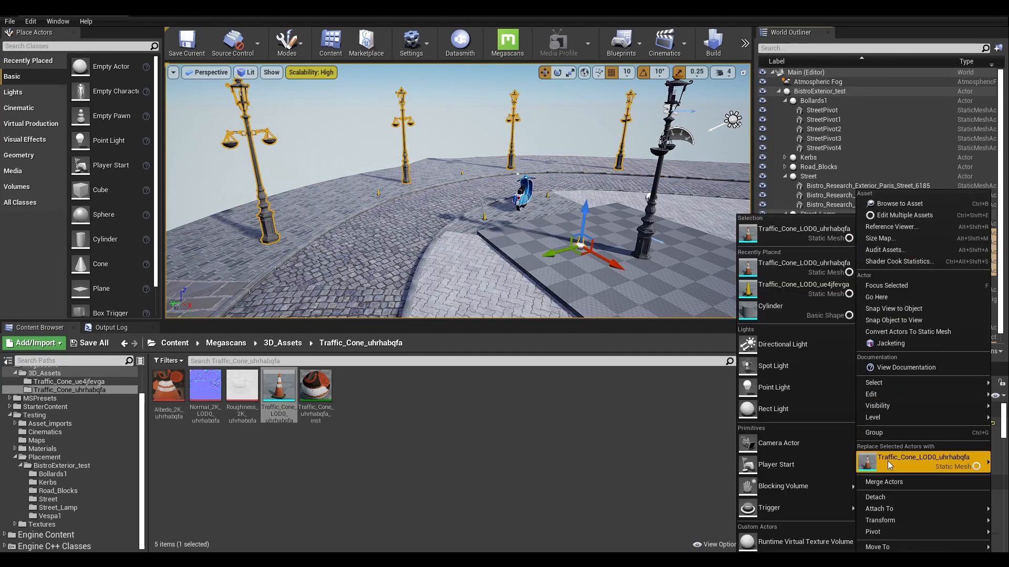
{"action": "left_click", "coordinate": [921, 462]}
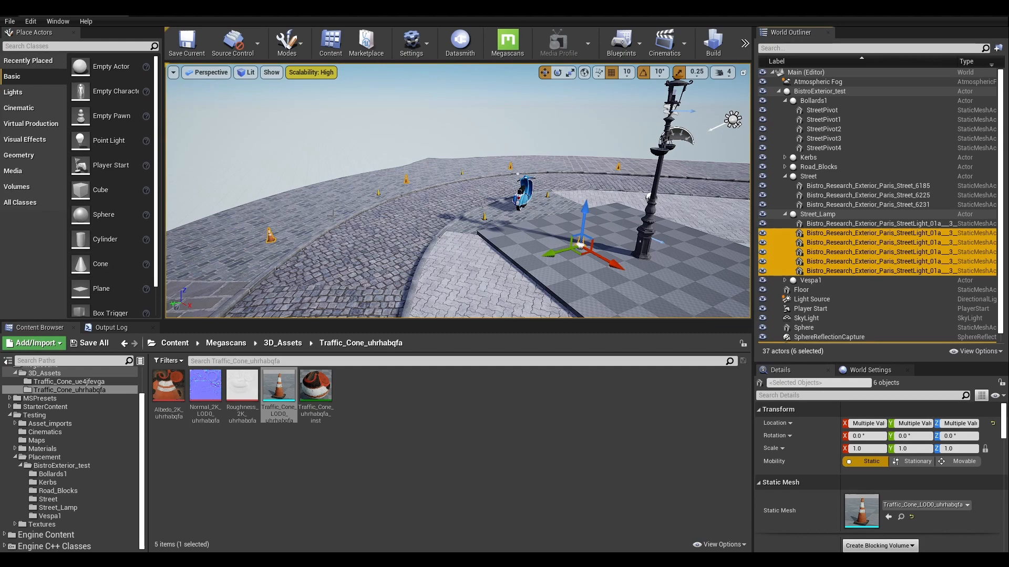
{"action": "left_click", "coordinate": [336, 137]}
Raise the whole Street_Lamp group to a Z location of 40 and deselect it
{"action": "right_click_drag", "start_coordinate": [357, 158], "coordinate": [420, 157]}
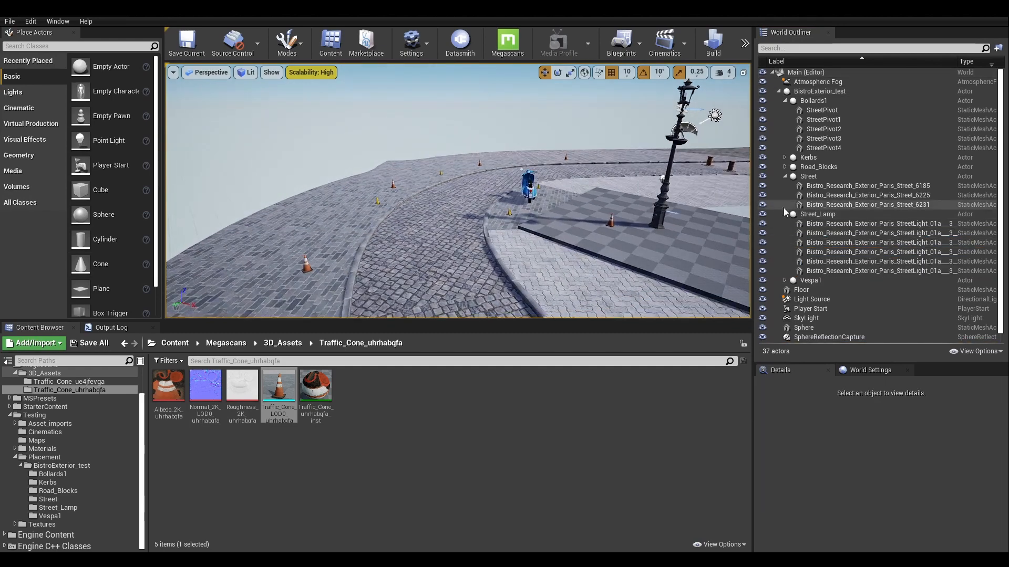
{"action": "left_click", "coordinate": [809, 214]}
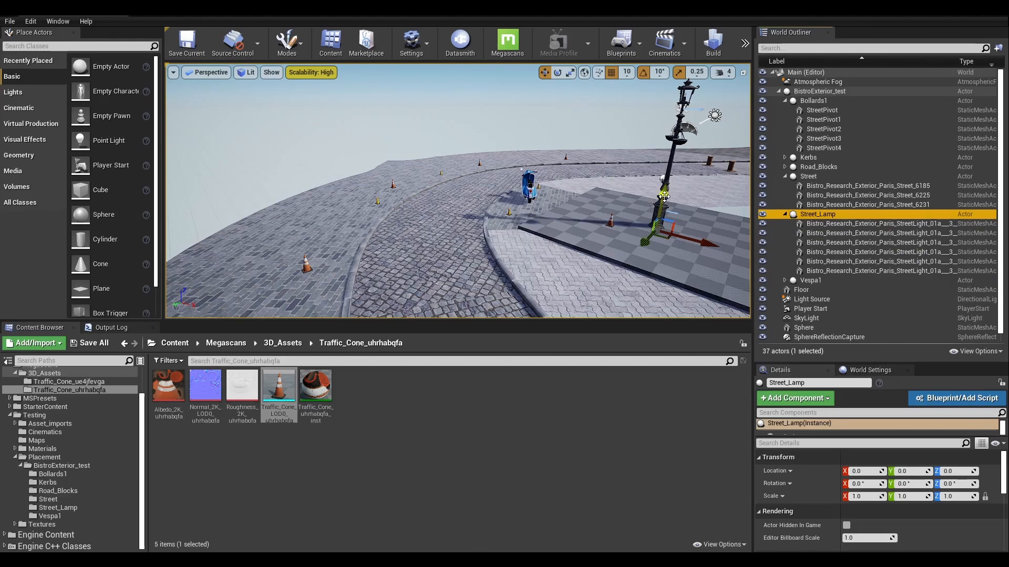
{"action": "left_click_drag", "start_coordinate": [660, 202], "coordinate": [635, 211]}
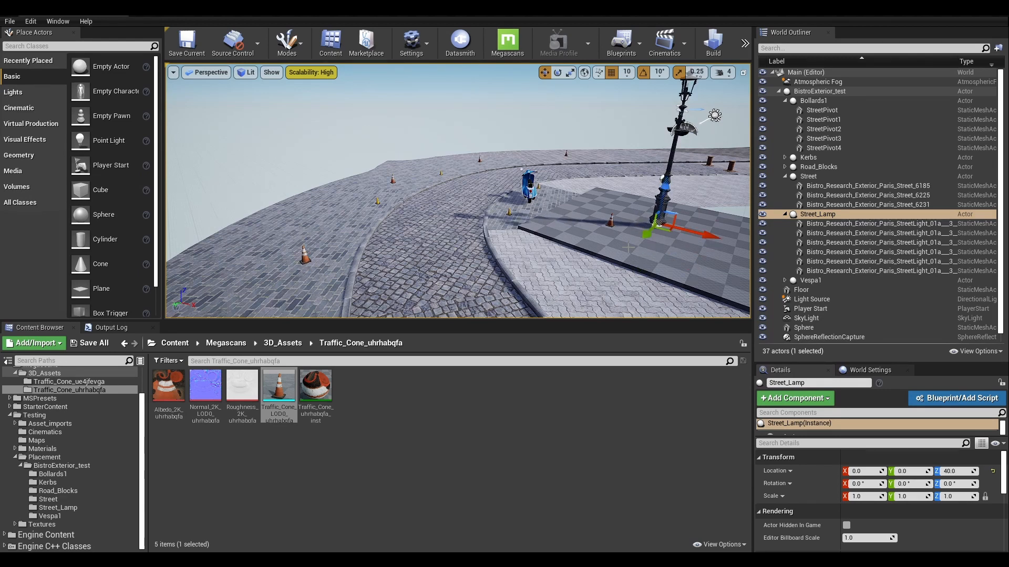
{"action": "left_click", "coordinate": [443, 120]}
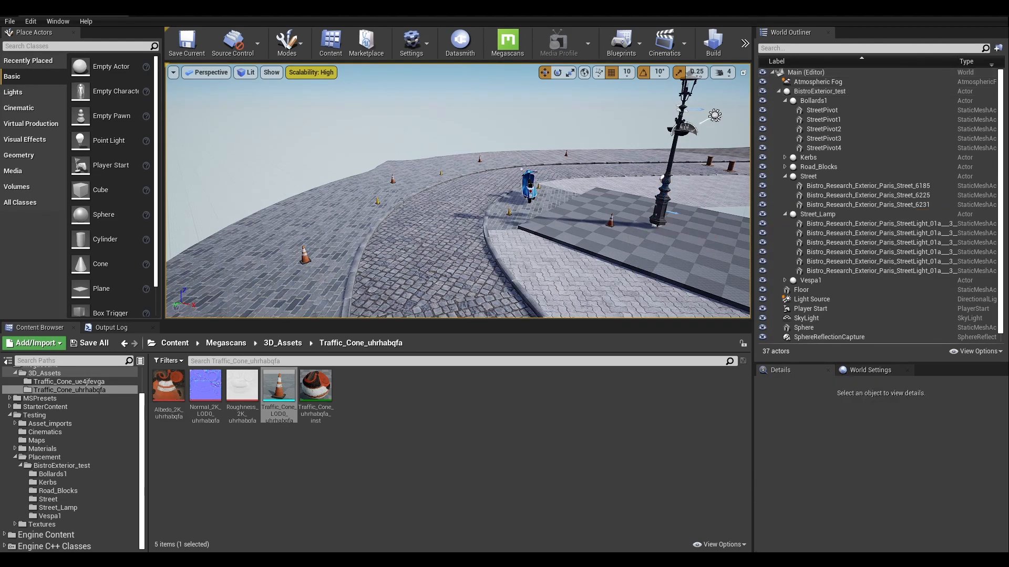
Examine the striped cones' height above the paving around the street curve, selecting the nearest one for a low-angle check
{"action": "left_click_drag", "start_coordinate": [507, 203], "coordinate": [665, 226], "text": "alt"}
{"action": "scroll", "coordinate": [507, 203], "scroll_direction": "up", "scroll_amount": 8}
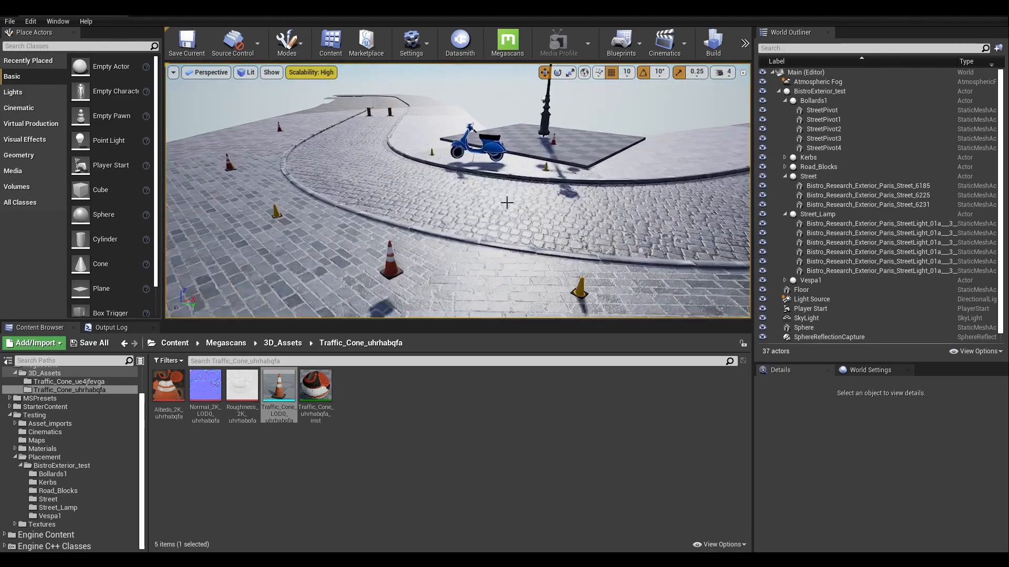
{"action": "scroll", "coordinate": [456, 224], "scroll_direction": "down", "scroll_amount": 4}
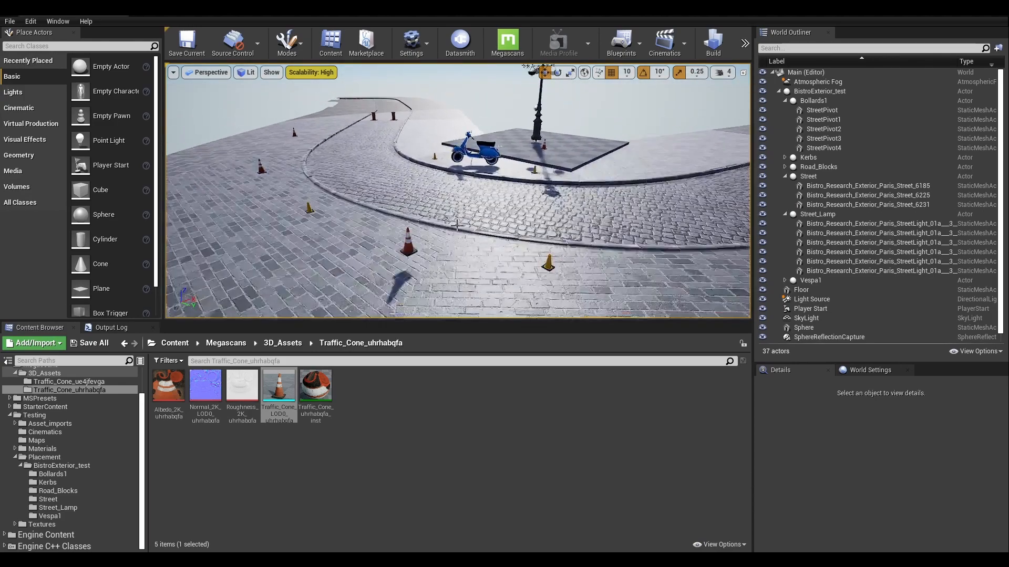
{"action": "scroll", "coordinate": [456, 225], "scroll_direction": "down", "scroll_amount": 3}
{"action": "left_click_drag", "start_coordinate": [554, 160], "coordinate": [395, 229], "text": "alt"}
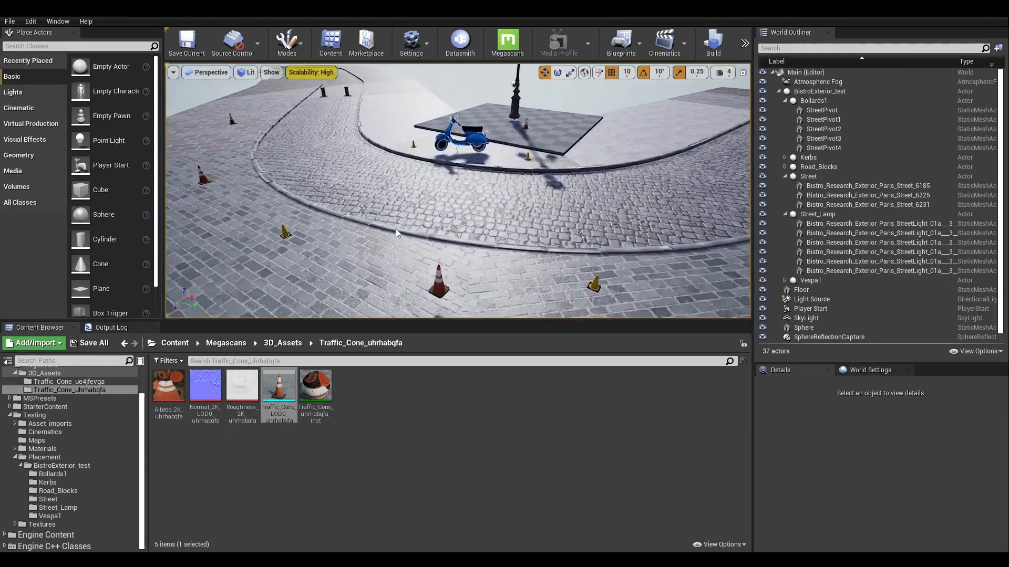
{"action": "left_click", "coordinate": [438, 285]}
{"action": "left_click_drag", "start_coordinate": [495, 286], "coordinate": [513, 85], "text": "alt"}
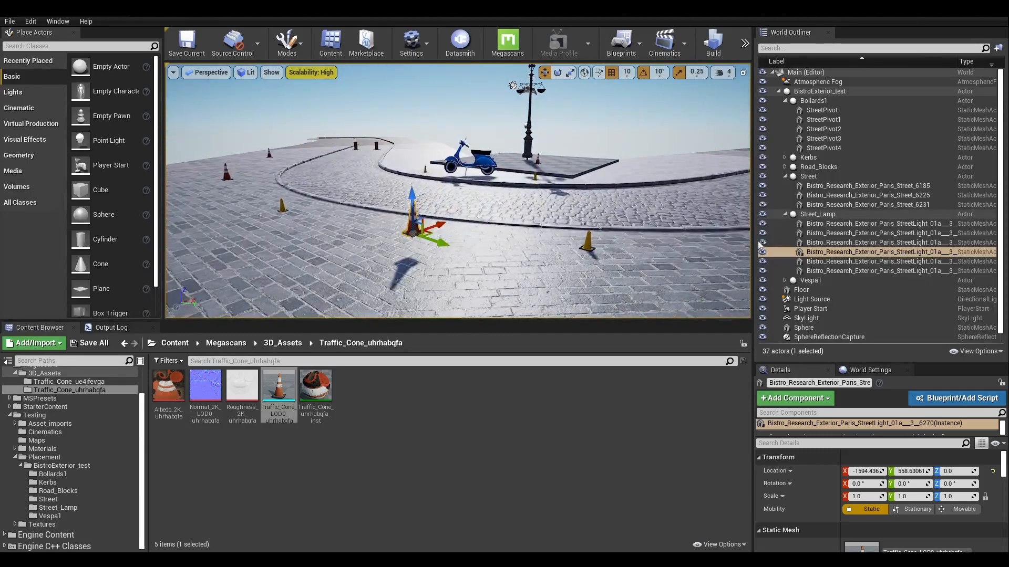
Set the Street_Lamp group's Z location to 0
{"action": "left_click", "coordinate": [816, 213]}
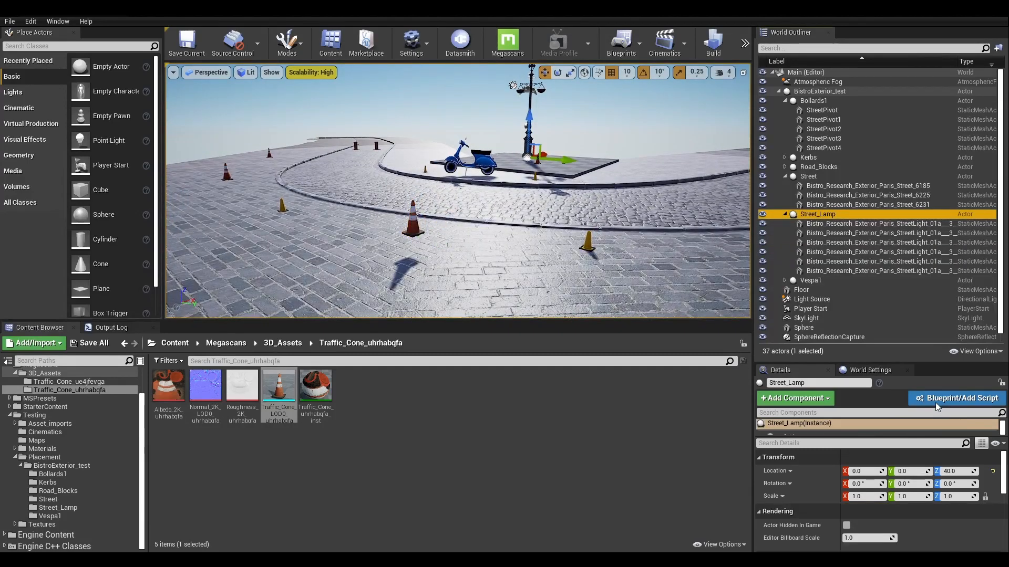
{"action": "left_click", "coordinate": [955, 471]}
{"action": "key", "text": "Return"}
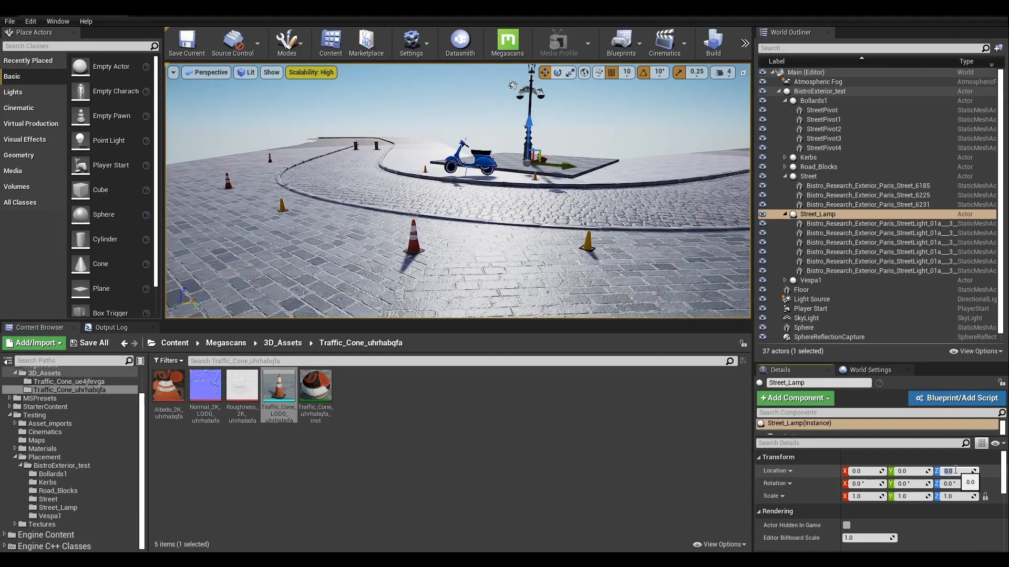
Replace only the nearest striped cone, StreetLight instance 6270, with the yellow Traffic_Cone_LOD0_ue4jfevga mesh
{"action": "left_click", "coordinate": [414, 237]}
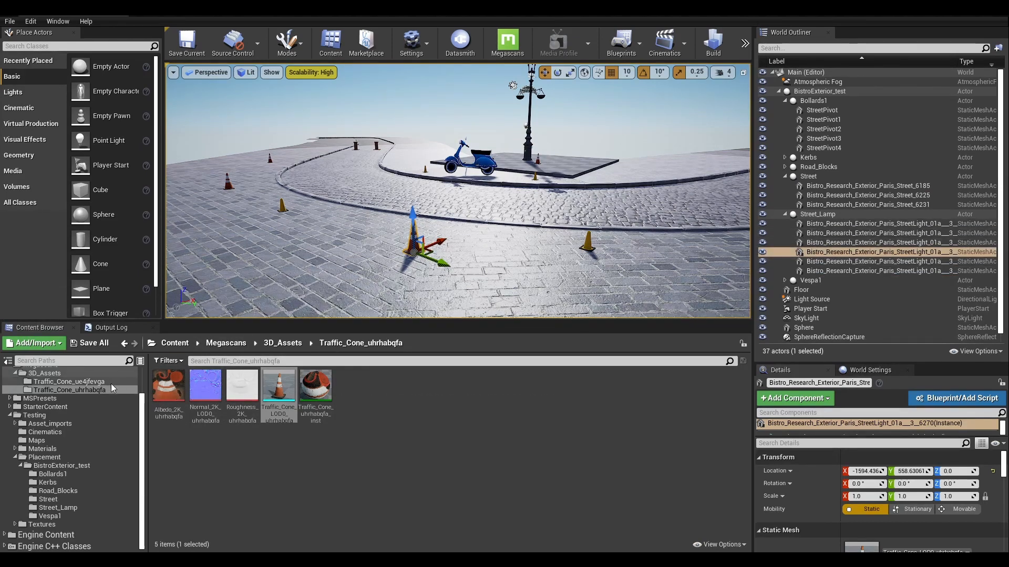
{"action": "left_click", "coordinate": [73, 381]}
{"action": "left_click", "coordinate": [279, 389]}
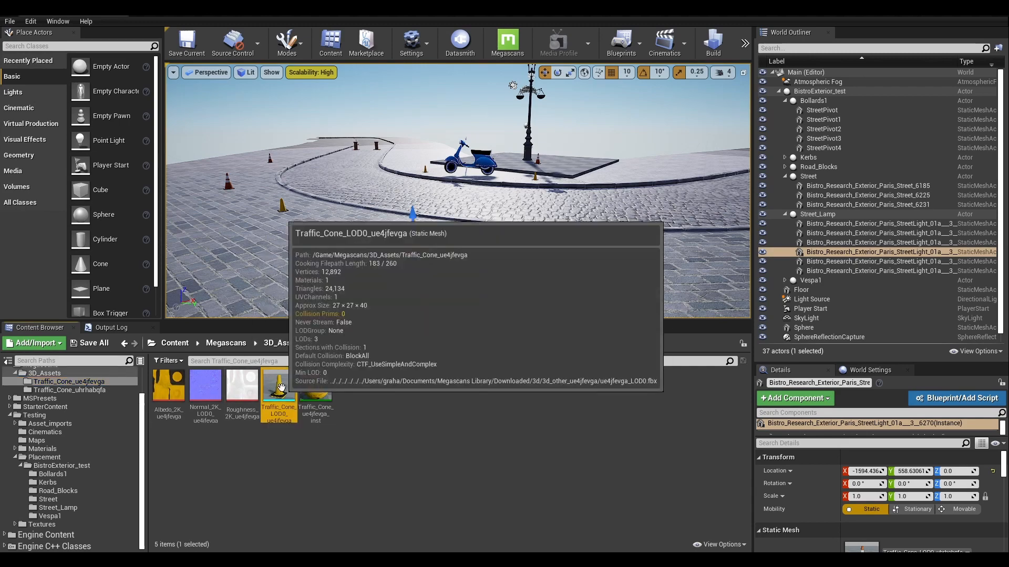
{"action": "right_click", "coordinate": [884, 253]}
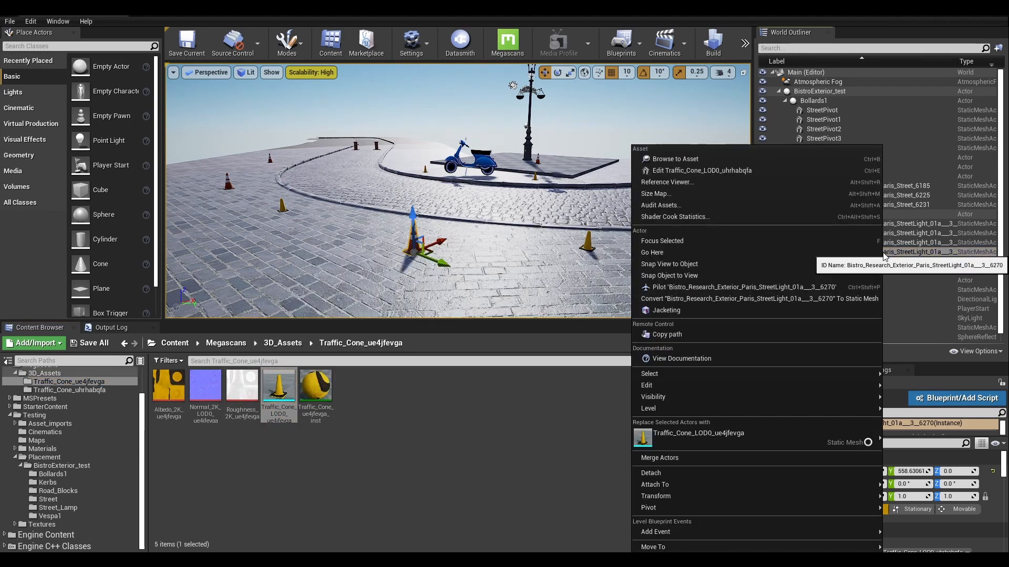
{"action": "left_click", "coordinate": [692, 438]}
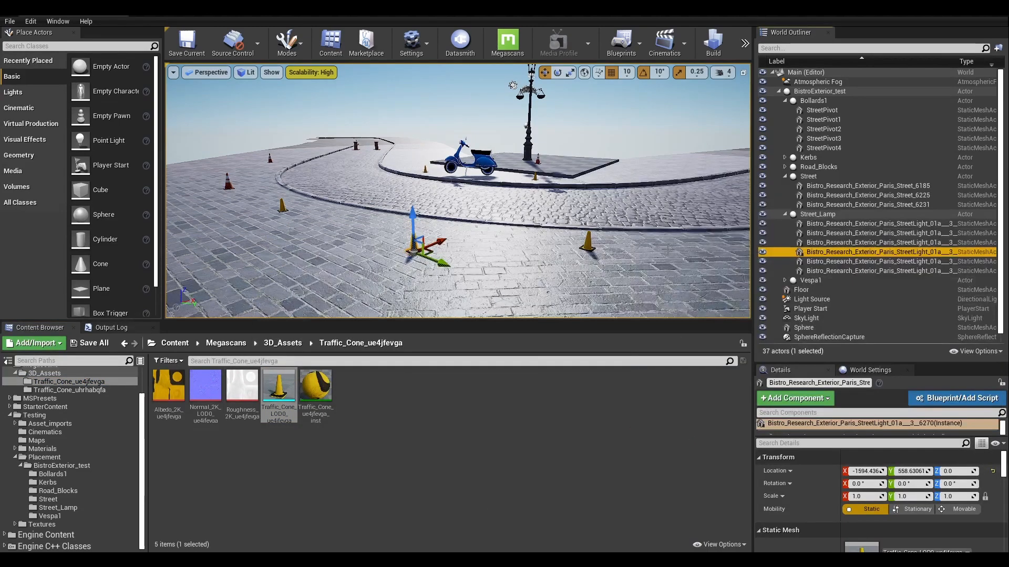
Examine the pair of bollards at the end of the road, selecting Bollard_01A1_4135 to compare its position with its distant pivot
{"action": "left_click", "coordinate": [608, 122]}
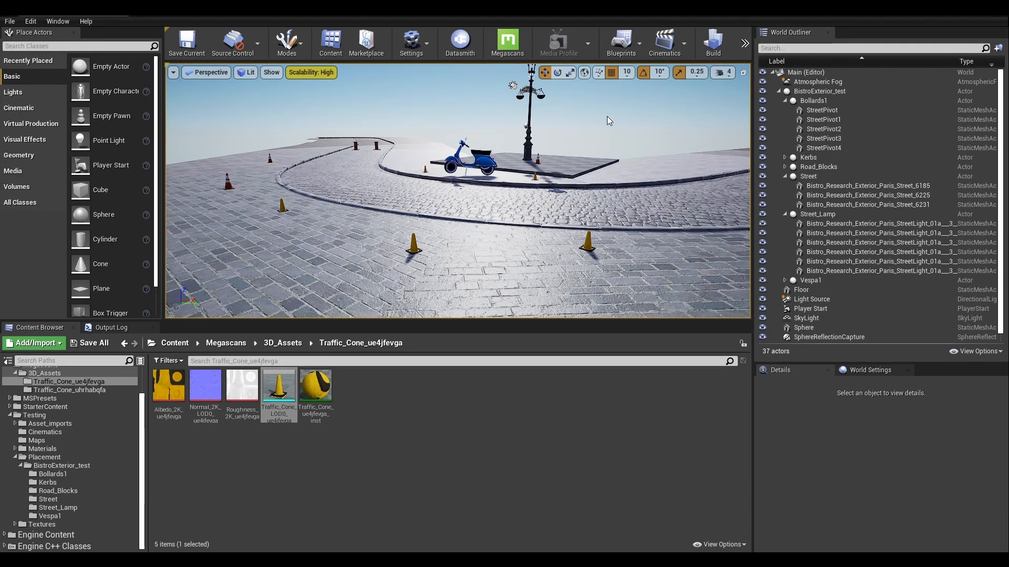
{"action": "scroll", "coordinate": [597, 172], "scroll_direction": "down", "scroll_amount": 5}
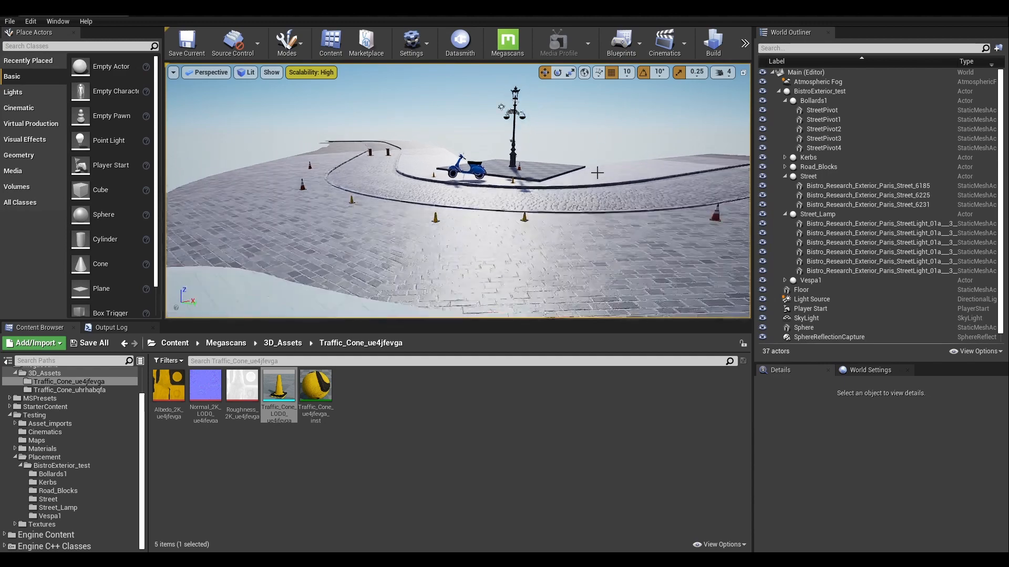
{"action": "left_click", "coordinate": [704, 169]}
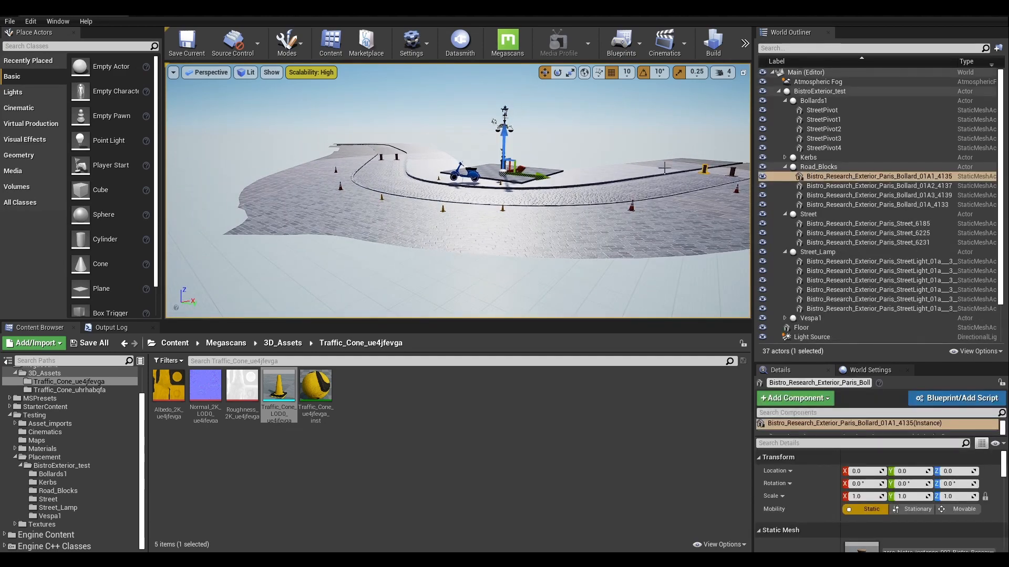
{"action": "key", "text": "f"}
{"action": "left_click_drag", "start_coordinate": [636, 169], "coordinate": [531, 163], "text": "alt"}
{"action": "scroll", "coordinate": [607, 182], "scroll_direction": "down", "scroll_amount": 5}
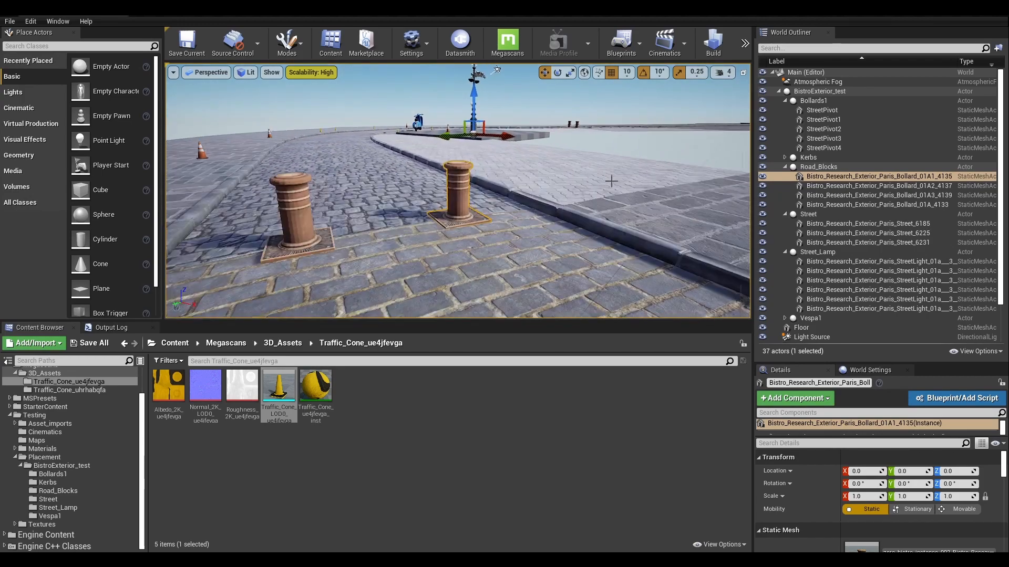
{"action": "left_click", "coordinate": [814, 177]}
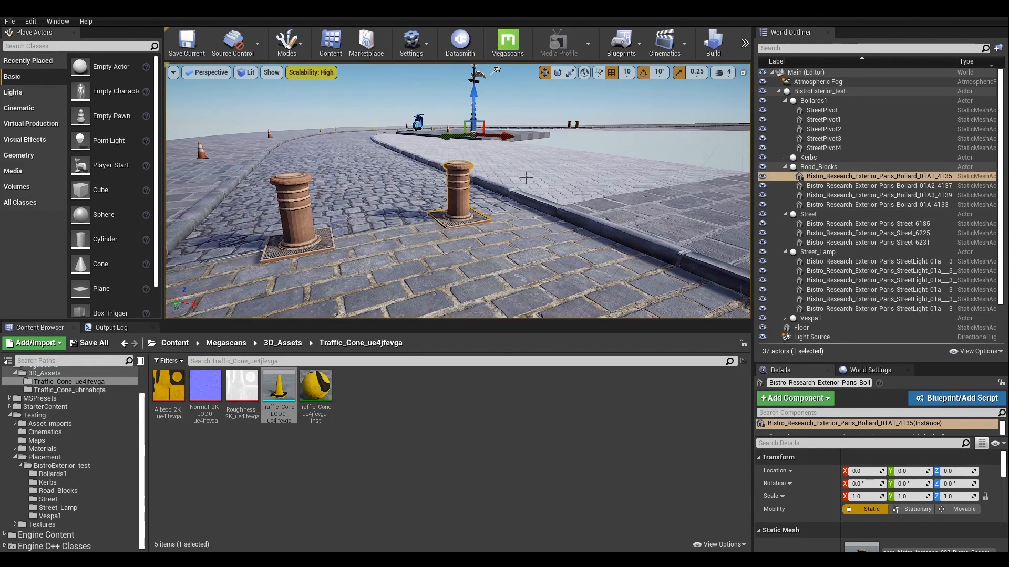
{"action": "left_click_drag", "start_coordinate": [622, 183], "coordinate": [531, 179], "text": "alt"}
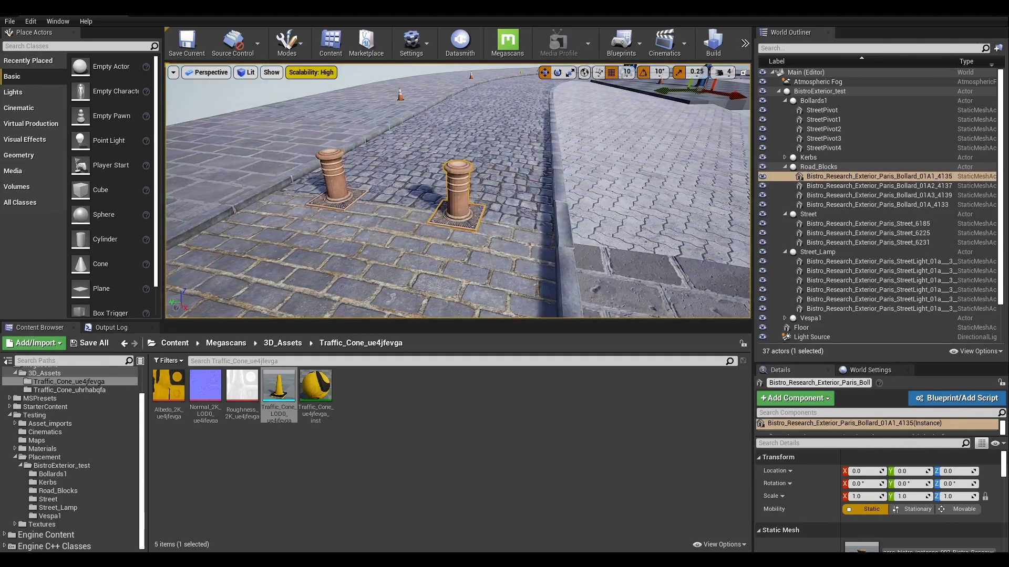
Replace Bollard_01A1_4135 in the Road_Blocks group with the striped Traffic_Cone_LOD0_uhrhabqfa mesh
{"action": "left_click", "coordinate": [851, 177]}
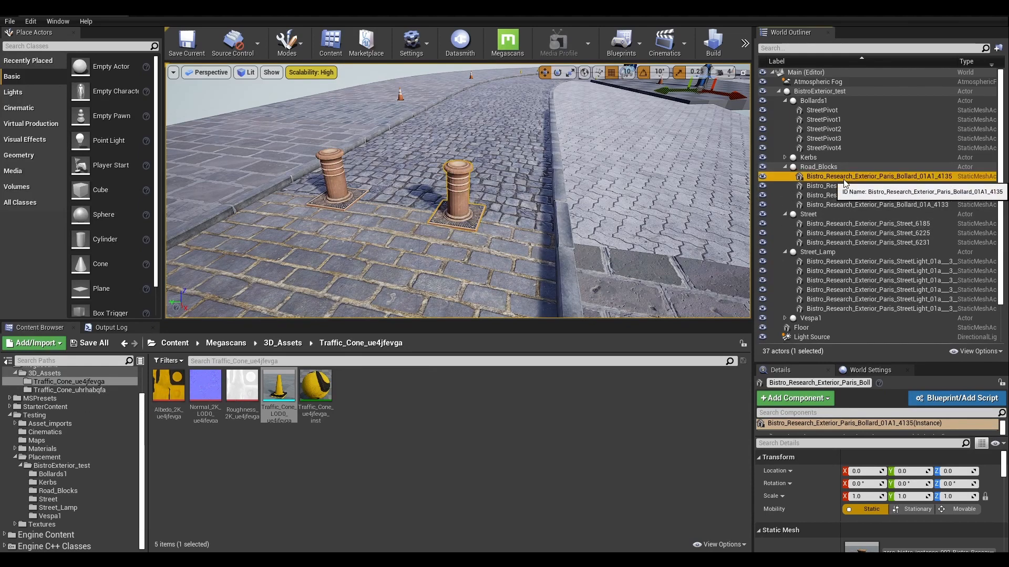
{"action": "left_click", "coordinate": [72, 383]}
{"action": "left_click", "coordinate": [75, 389]}
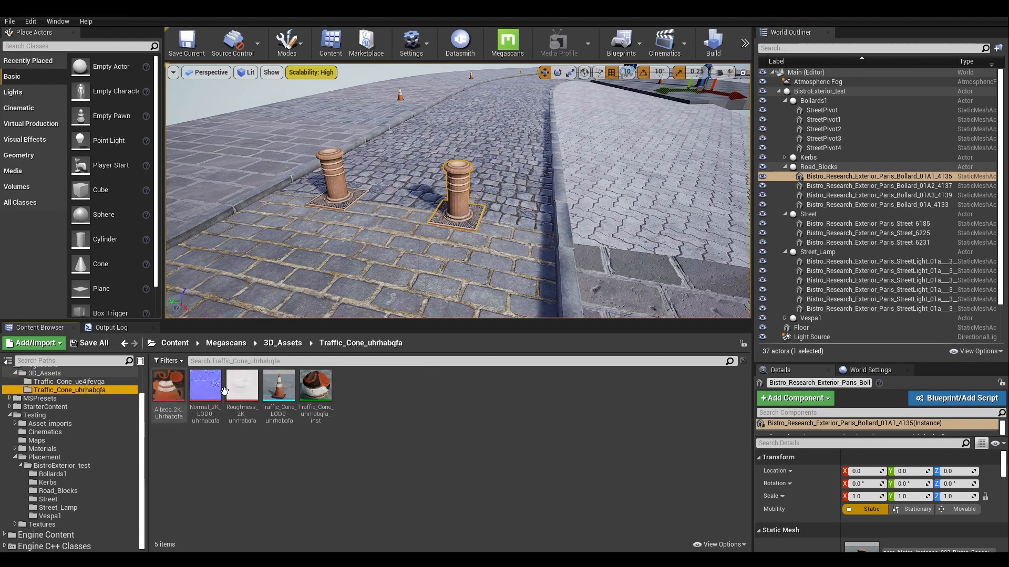
{"action": "left_click", "coordinate": [279, 390]}
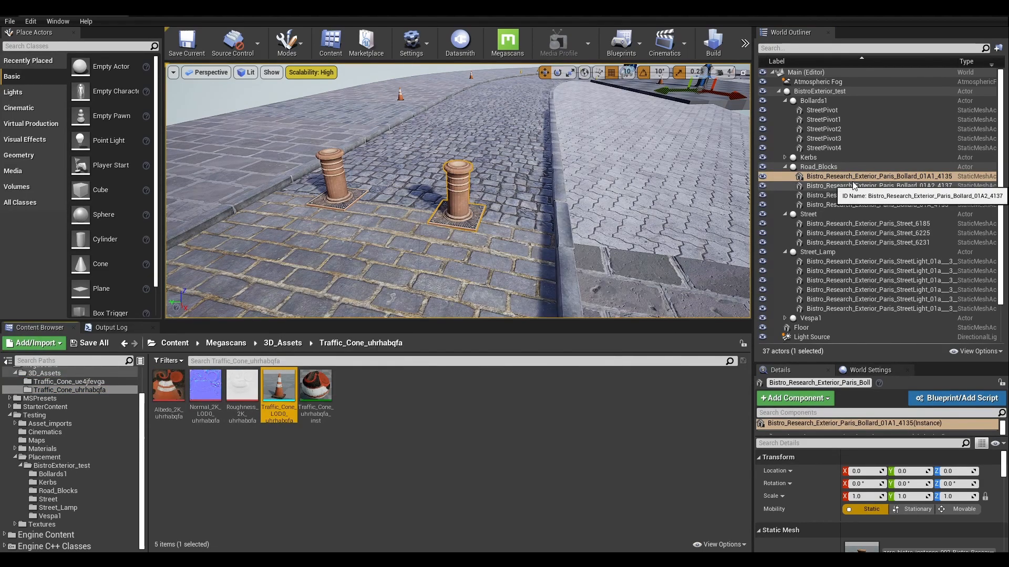
{"action": "left_click", "coordinate": [853, 177]}
{"action": "right_click", "coordinate": [852, 175]}
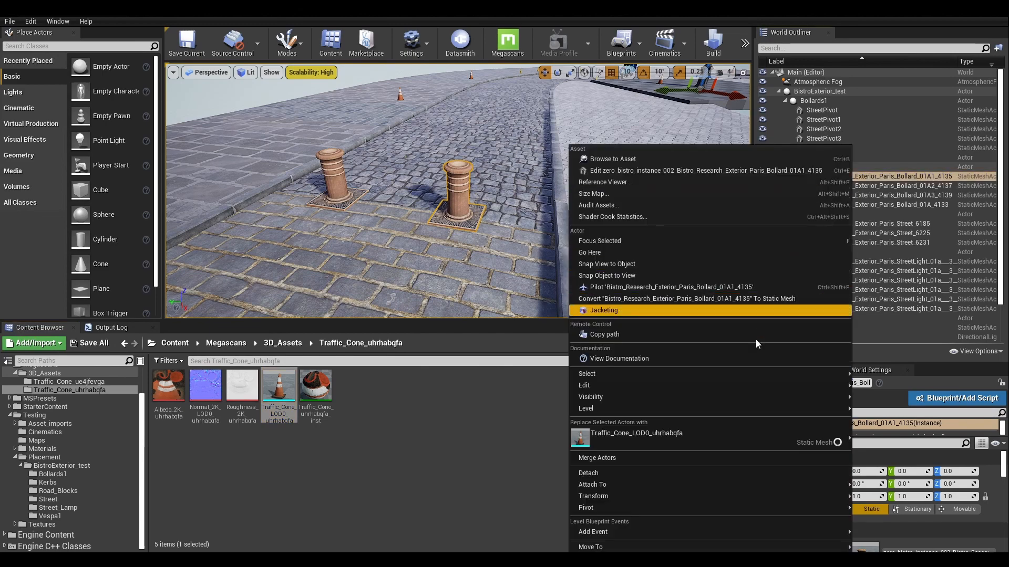
{"action": "mouse_move", "coordinate": [635, 439]}
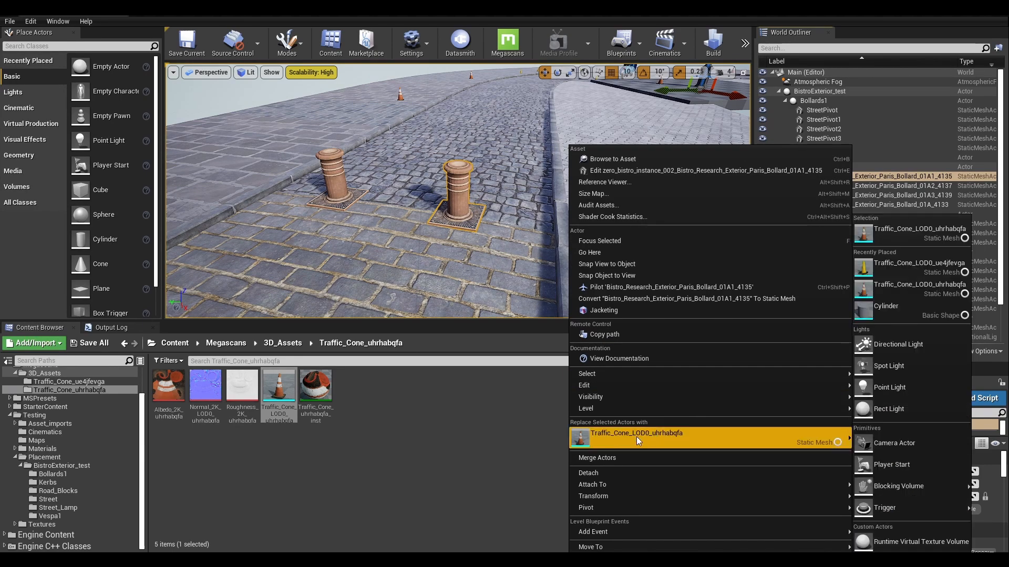
{"action": "left_click", "coordinate": [623, 437]}
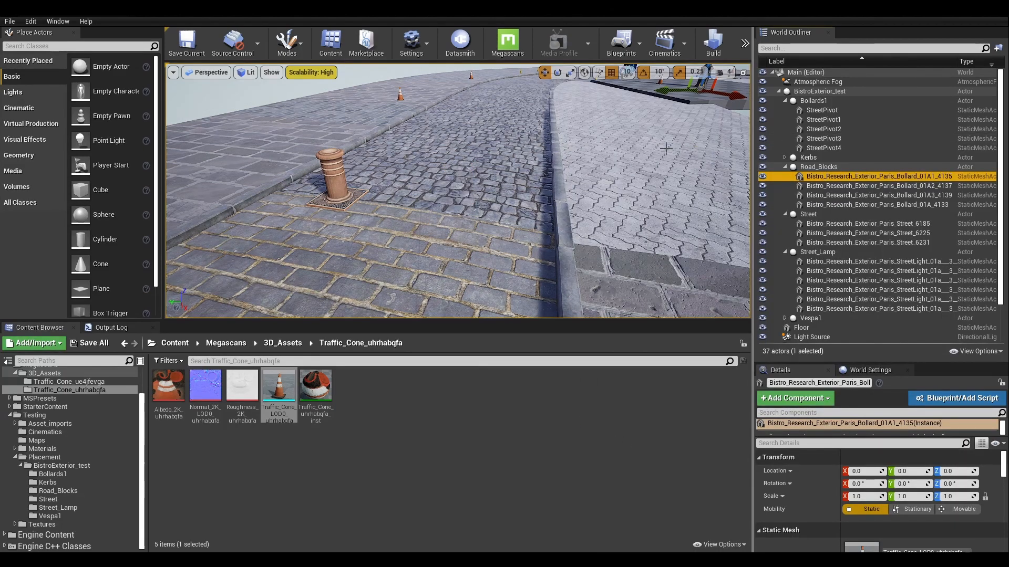
Focus on the replaced Bollard_01A1_4135 and examine its placement inside the central street lamp's base
{"action": "key", "text": "f"}
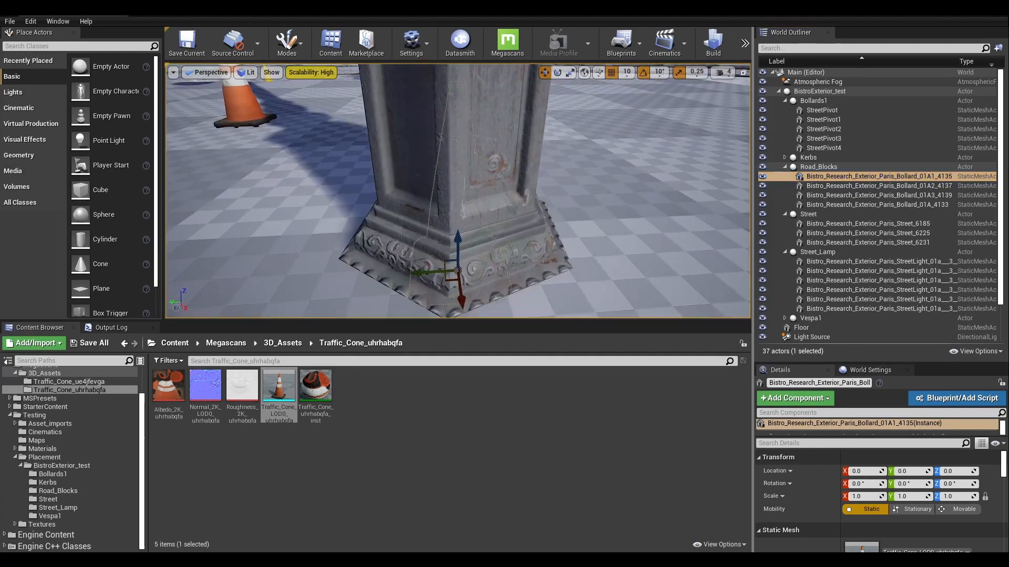
{"action": "left_click_drag", "start_coordinate": [665, 139], "coordinate": [552, 147], "text": "alt"}
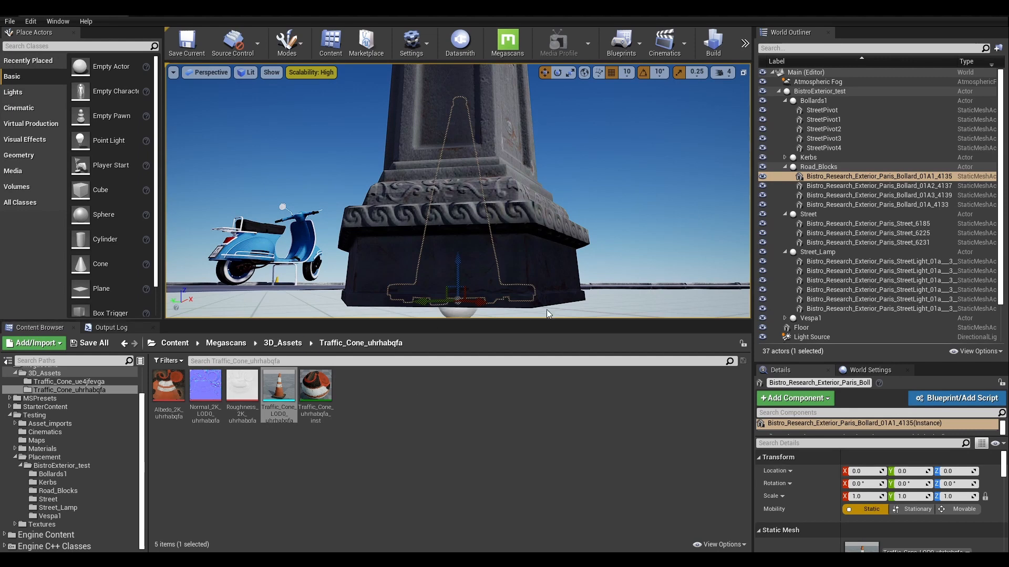
{"action": "left_click_drag", "start_coordinate": [558, 237], "coordinate": [451, 224], "text": "alt"}
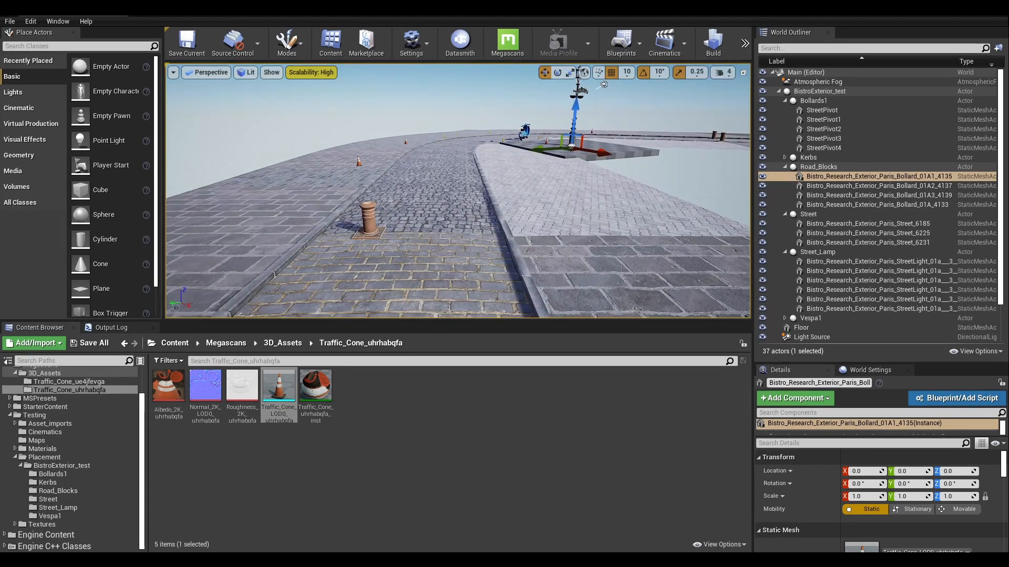
Move the remaining nearby bollard, Bollard_01A_4133, sideways off the road, replace it with Traffic_Cone_LOD0_uhrhabqfa, and deselect it
{"action": "left_click", "coordinate": [364, 213]}
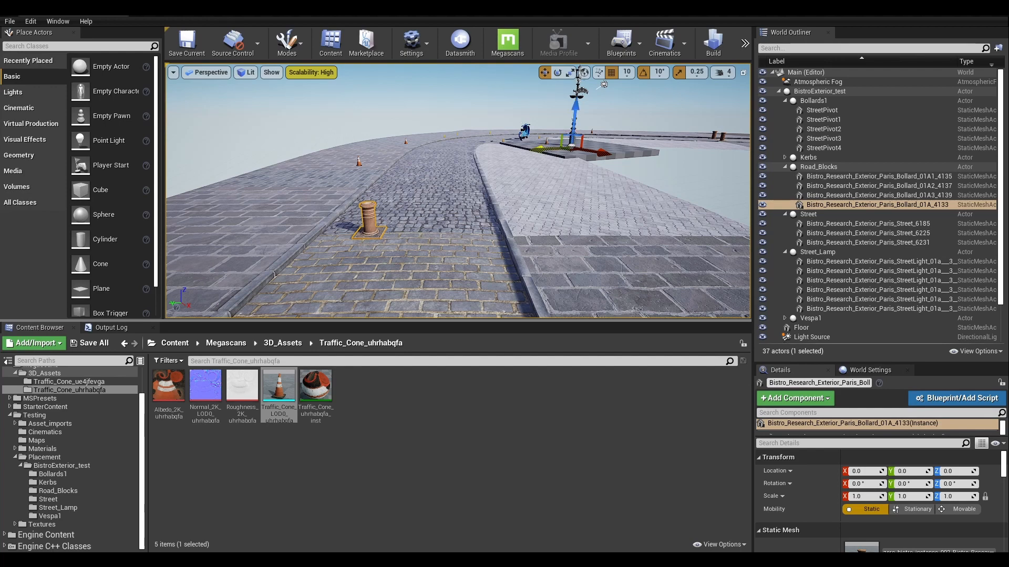
{"action": "left_click_drag", "start_coordinate": [547, 153], "coordinate": [403, 178]}
{"action": "scroll", "coordinate": [431, 211], "scroll_direction": "down", "scroll_amount": 5}
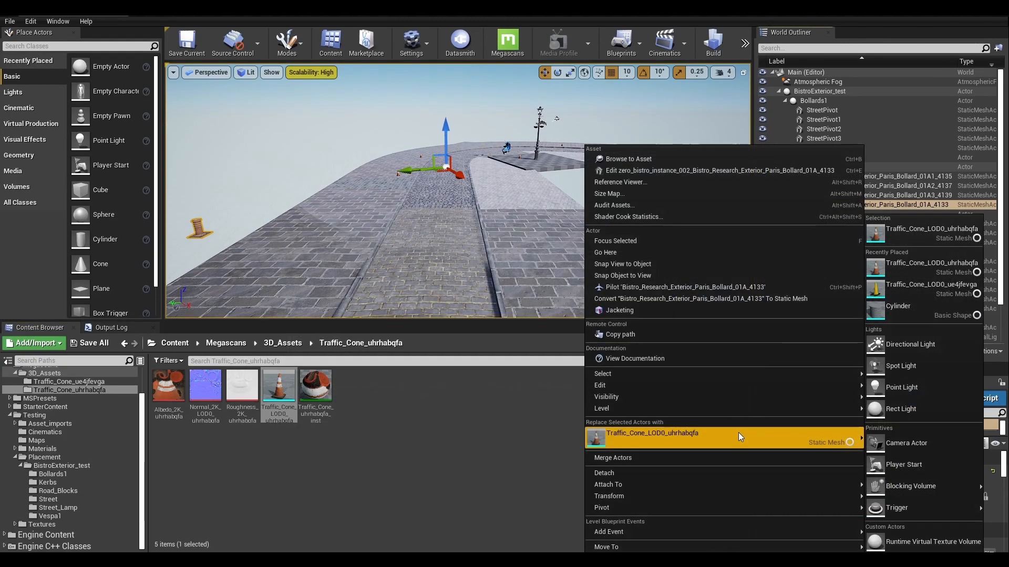
{"action": "left_click", "coordinate": [742, 434]}
{"action": "key", "text": "Escape"}
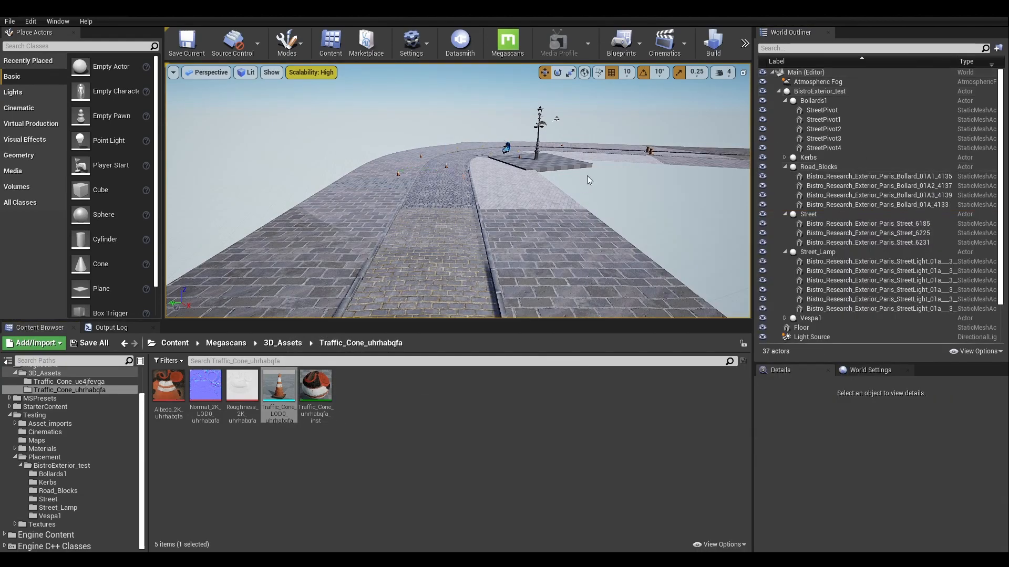
Examine the striped cones along the street from near and far, and select the pavement mesh Street_6185
{"action": "key", "text": "w"}
{"action": "right_click_drag", "start_coordinate": [585, 181], "coordinate": [583, 168]}
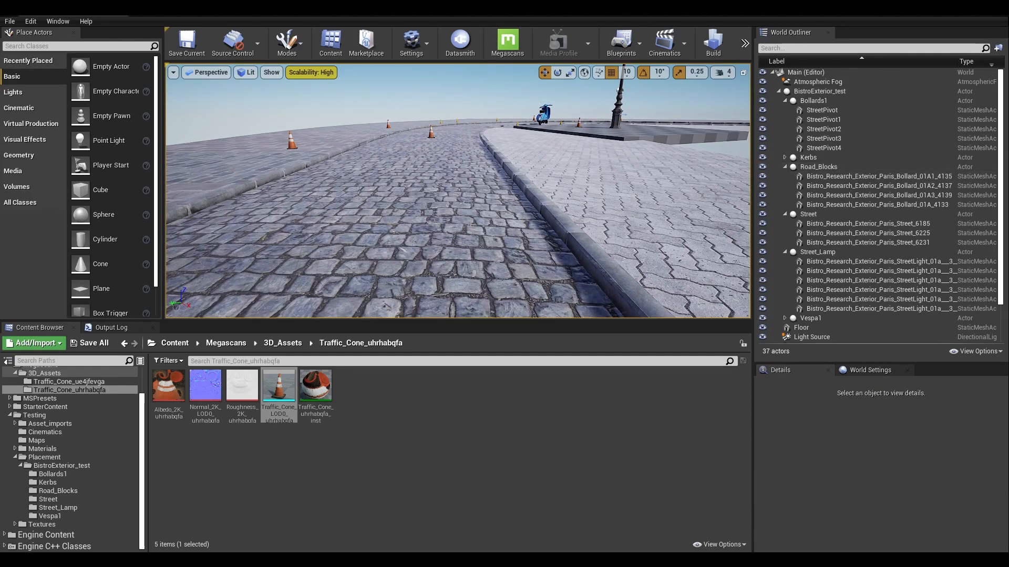
{"action": "scroll", "coordinate": [514, 205], "scroll_direction": "down", "scroll_amount": 15}
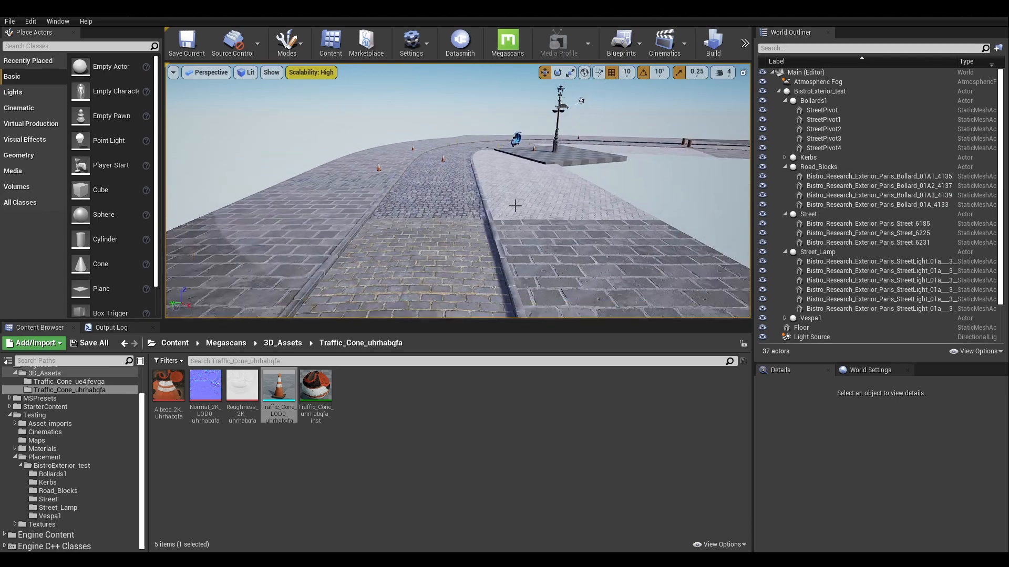
{"action": "scroll", "coordinate": [619, 213], "scroll_direction": "down", "scroll_amount": 2}
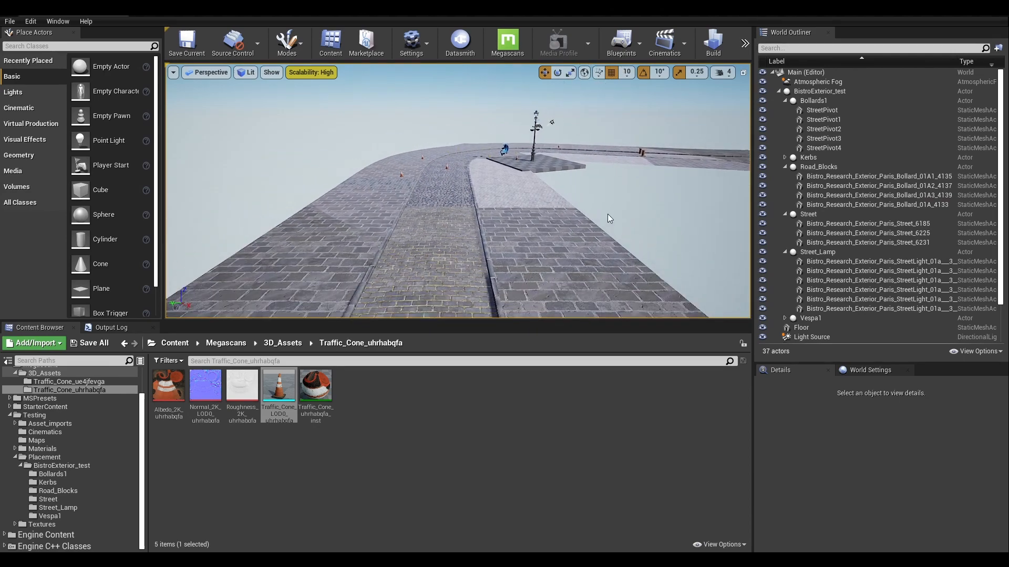
{"action": "left_click_drag", "start_coordinate": [441, 170], "coordinate": [491, 228], "text": "alt"}
{"action": "left_click", "coordinate": [324, 272]}
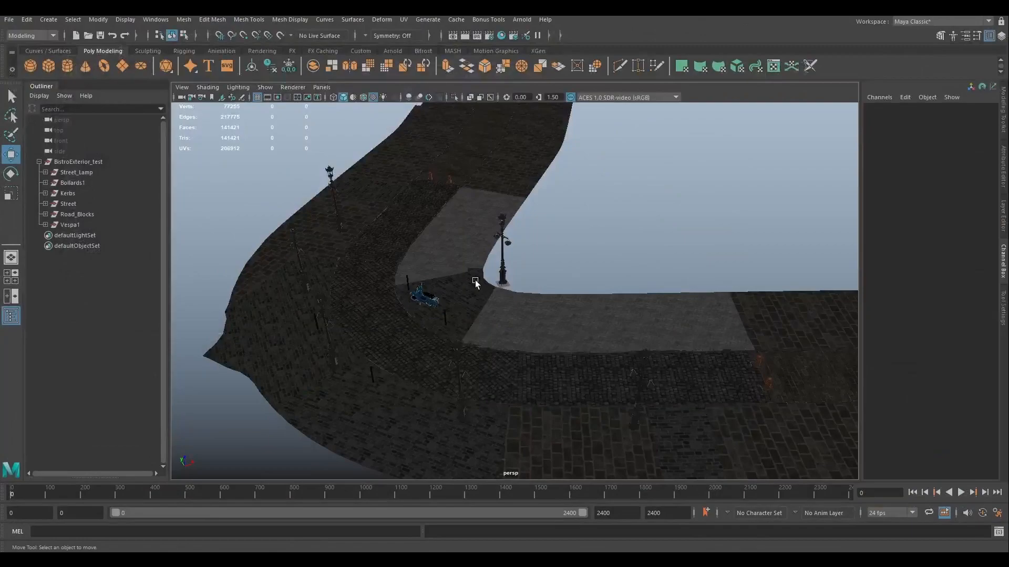
Switch to Maya and examine the Street group's meshes, selecting the curved cobbled road and the surrounding pavement to check their shared pivot
{"action": "left_click_drag", "start_coordinate": [475, 280], "coordinate": [443, 404], "text": "alt"}
{"action": "scroll", "coordinate": [525, 284], "scroll_direction": "up", "scroll_amount": 5}
{"action": "left_click", "coordinate": [525, 297]}
{"action": "left_click", "coordinate": [401, 313]}
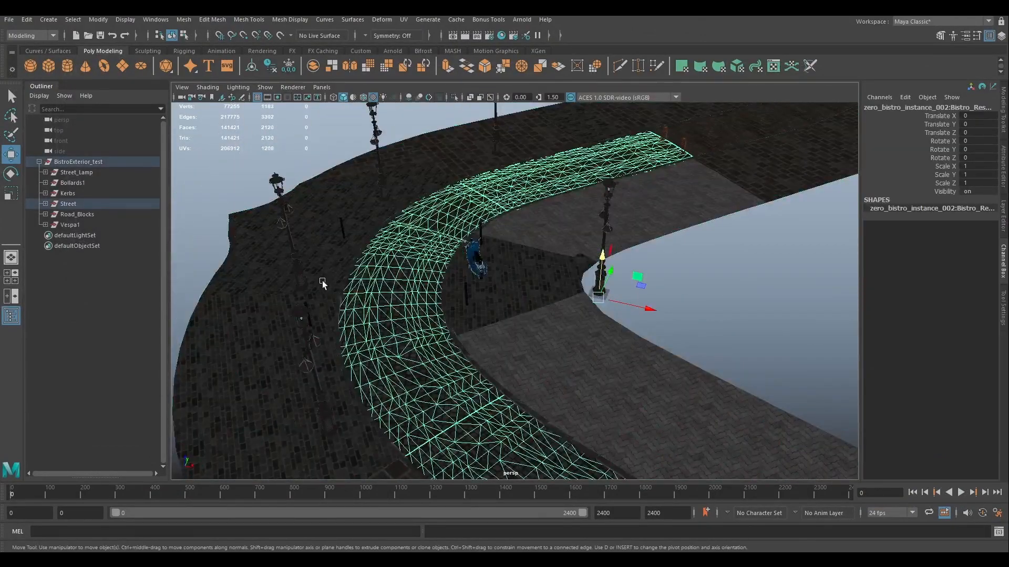
{"action": "left_click", "coordinate": [339, 235]}
{"action": "left_click", "coordinate": [495, 440]}
{"action": "scroll", "coordinate": [497, 434], "scroll_direction": "down", "scroll_amount": 5}
{"action": "left_click", "coordinate": [472, 425]}
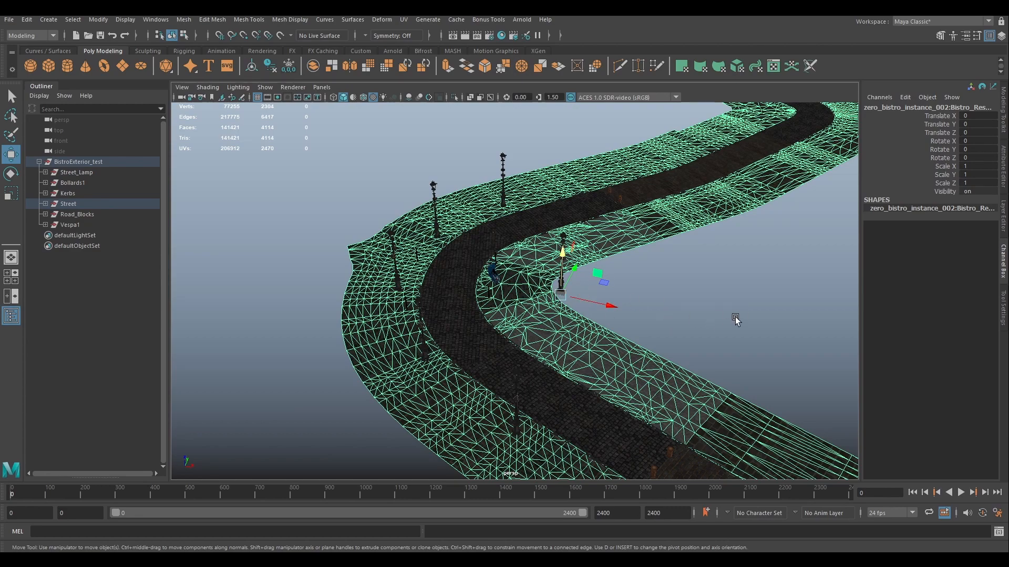
{"action": "left_click_drag", "start_coordinate": [736, 318], "coordinate": [650, 336], "text": "alt"}
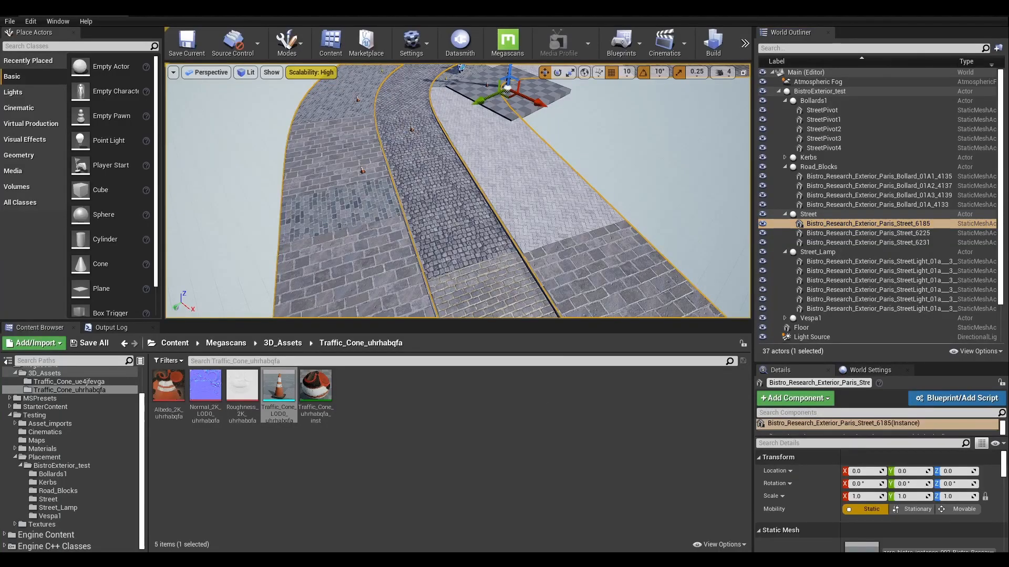
Switch to Unreal, move the striped cone from the cobbled road to the pavement on the inner side of the curve, and deselect it
{"action": "left_click", "coordinate": [409, 130]}
{"action": "left_click_drag", "start_coordinate": [412, 142], "coordinate": [596, 281]}
{"action": "key", "text": "Escape"}
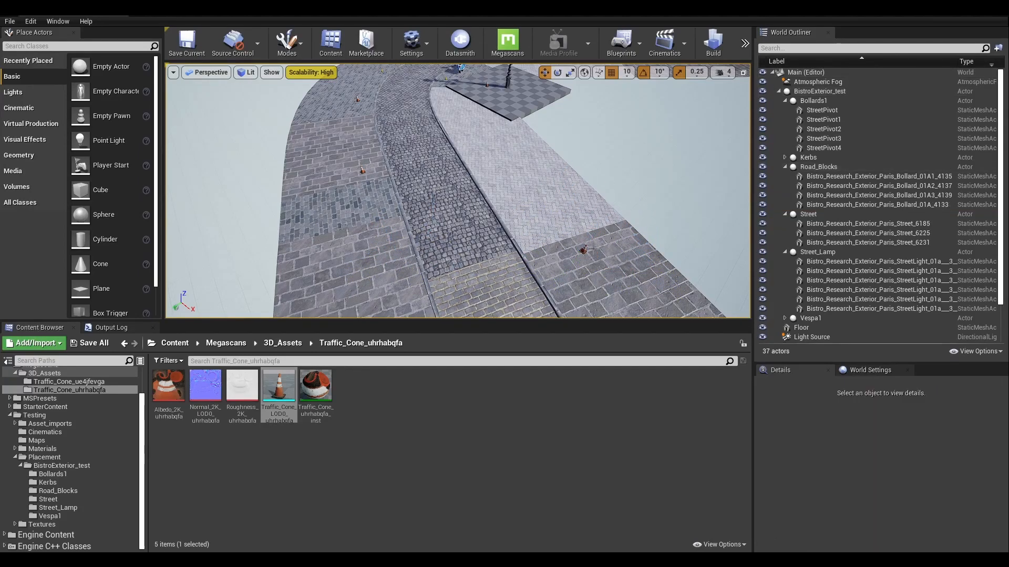
{"action": "right_click_drag", "start_coordinate": [592, 249], "coordinate": [519, 108]}
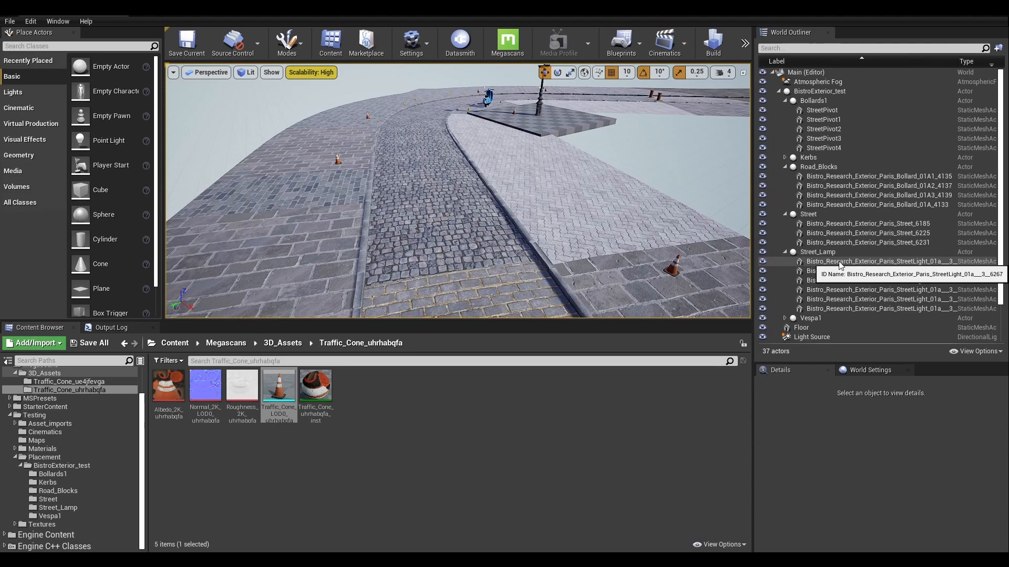
{"action": "scroll", "coordinate": [838, 261], "scroll_direction": "down", "scroll_amount": 2}
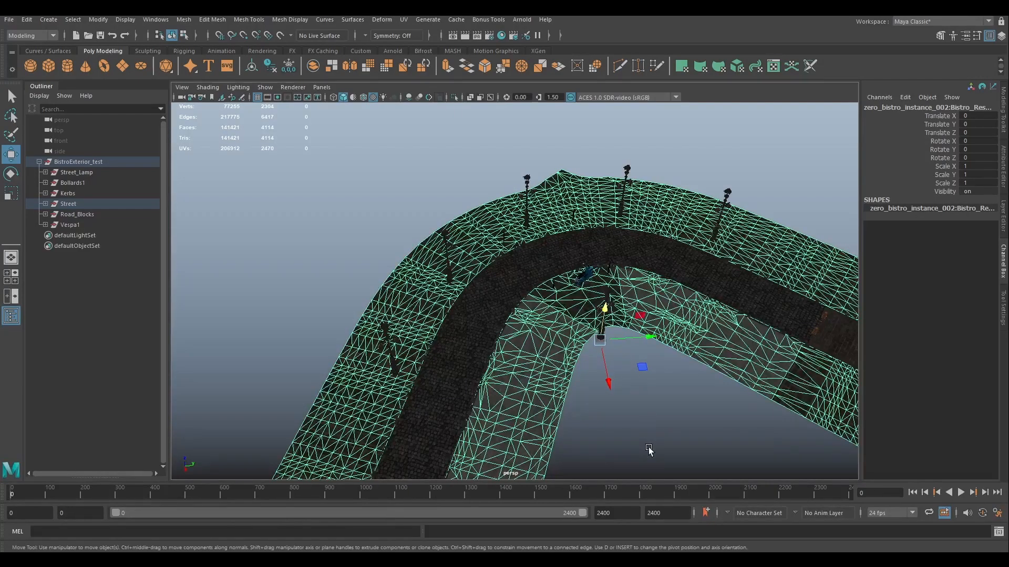
Switch to Maya and examine how the pavement mesh extends along both sides of the street by reselecting it
{"action": "left_click", "coordinate": [650, 450]}
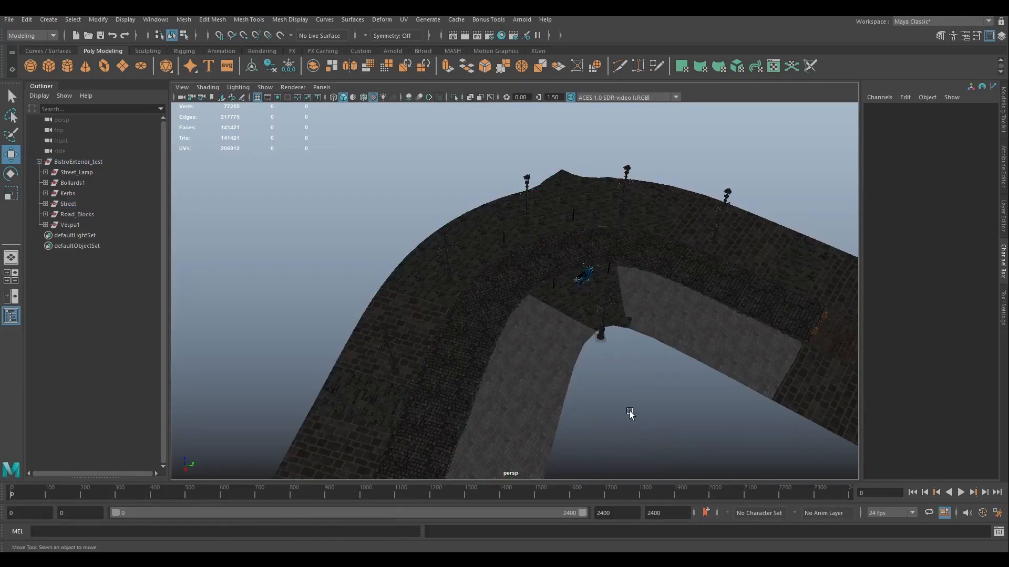
{"action": "left_click_drag", "start_coordinate": [631, 412], "coordinate": [743, 369], "text": "alt"}
{"action": "scroll", "coordinate": [545, 331], "scroll_direction": "up", "scroll_amount": 5}
{"action": "scroll", "coordinate": [546, 331], "scroll_direction": "down", "scroll_amount": 4}
{"action": "left_click_drag", "start_coordinate": [545, 331], "coordinate": [569, 318], "text": "alt"}
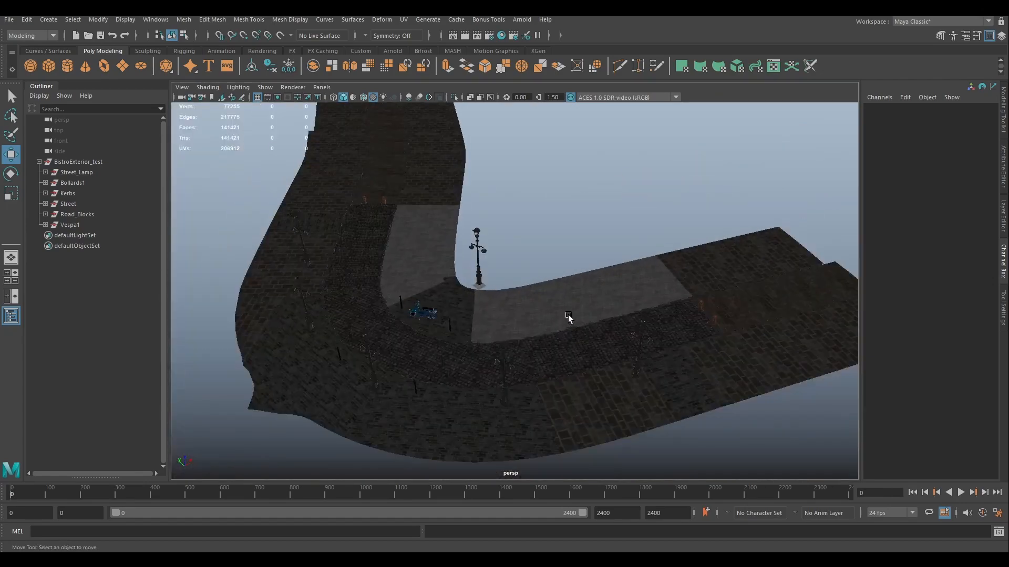
{"action": "left_click", "coordinate": [559, 301]}
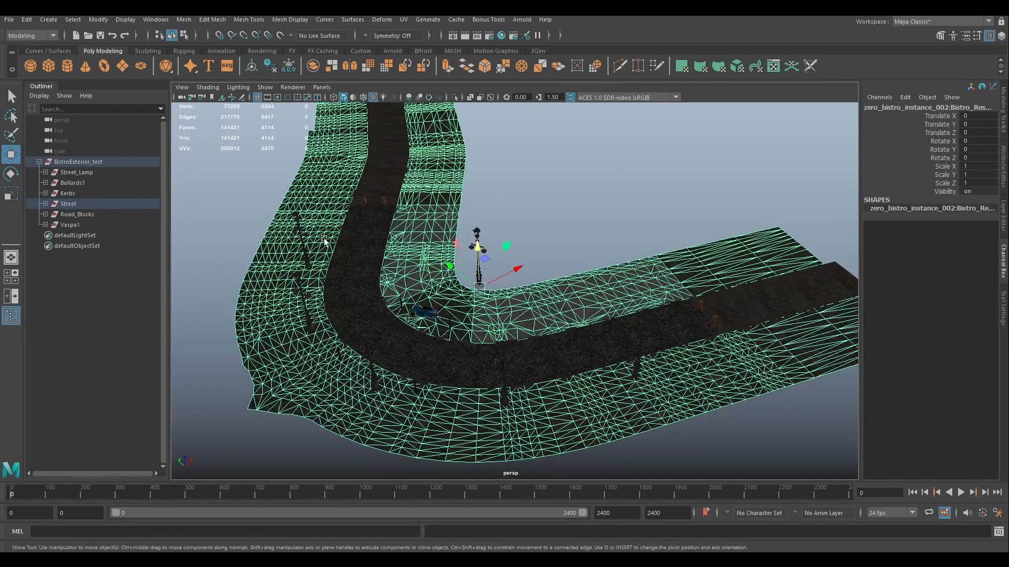
{"action": "left_click", "coordinate": [347, 253]}
{"action": "left_click", "coordinate": [558, 314]}
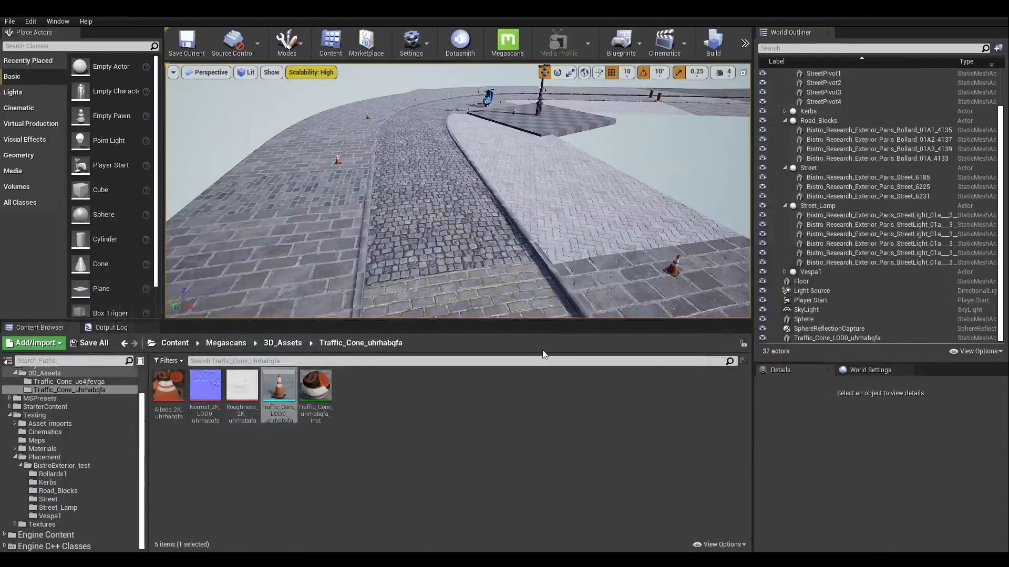
Compare the Unreal street with the Maya scene, selecting Maya's central street lamp to check its pivot at the inner corner
{"action": "right_click_drag", "start_coordinate": [376, 163], "coordinate": [356, 158]}
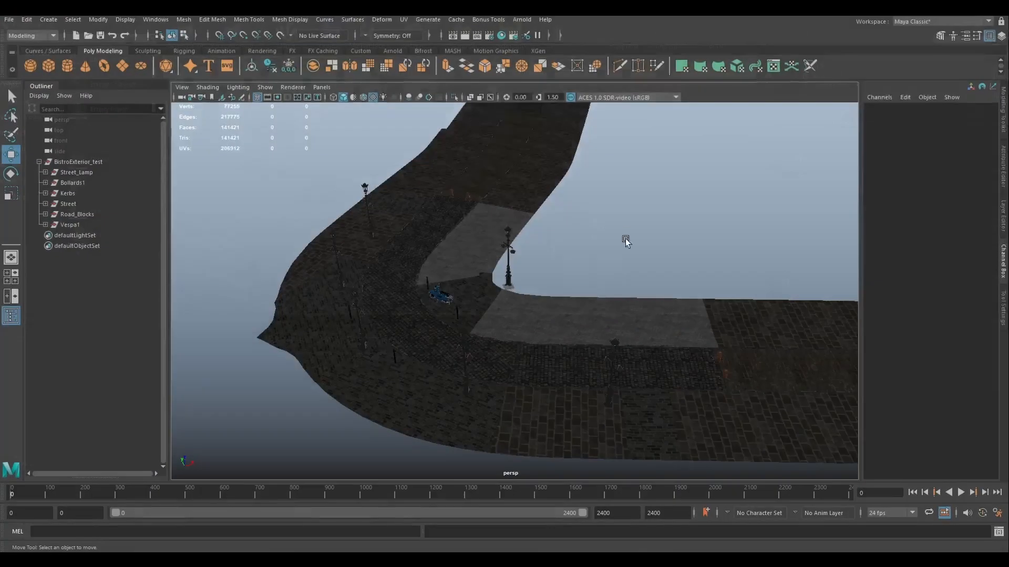
{"action": "left_click_drag", "start_coordinate": [569, 344], "coordinate": [419, 277], "text": "alt"}
{"action": "left_click", "coordinate": [595, 364]}
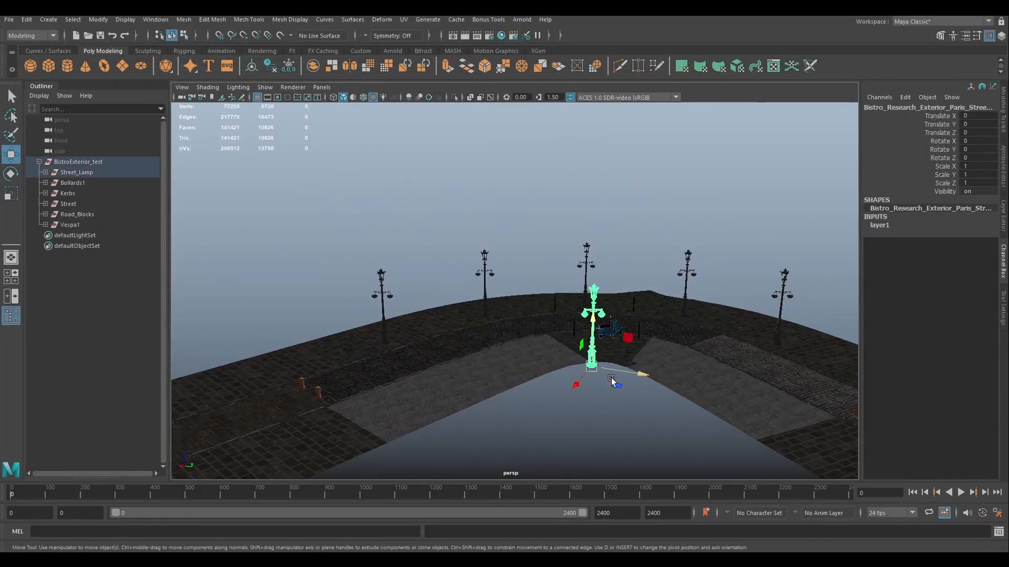
{"action": "left_click_drag", "start_coordinate": [595, 364], "coordinate": [612, 326], "text": "alt"}
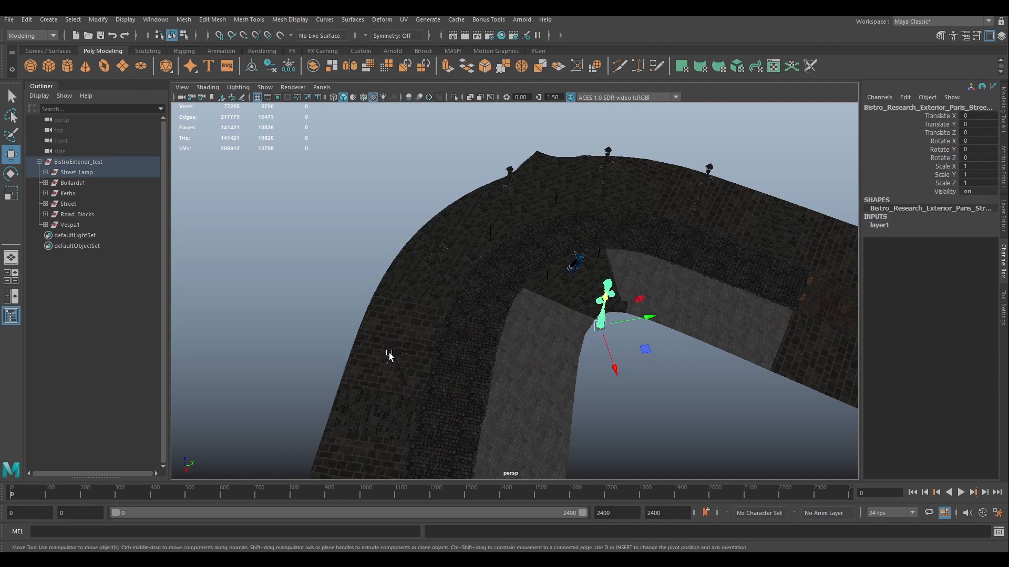
{"action": "left_click_drag", "start_coordinate": [515, 340], "coordinate": [667, 318], "text": "alt"}
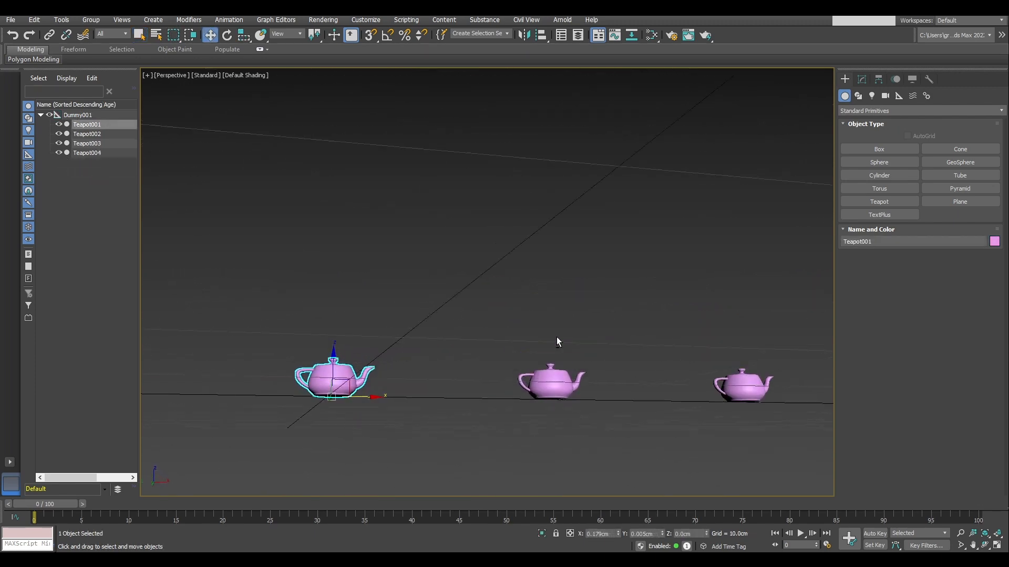
Switch to 3ds Max, start cloning Teapot001 as an instance along the X axis, and cancel the clone
{"action": "middle_click_drag", "start_coordinate": [557, 340], "coordinate": [580, 351], "text": "alt"}
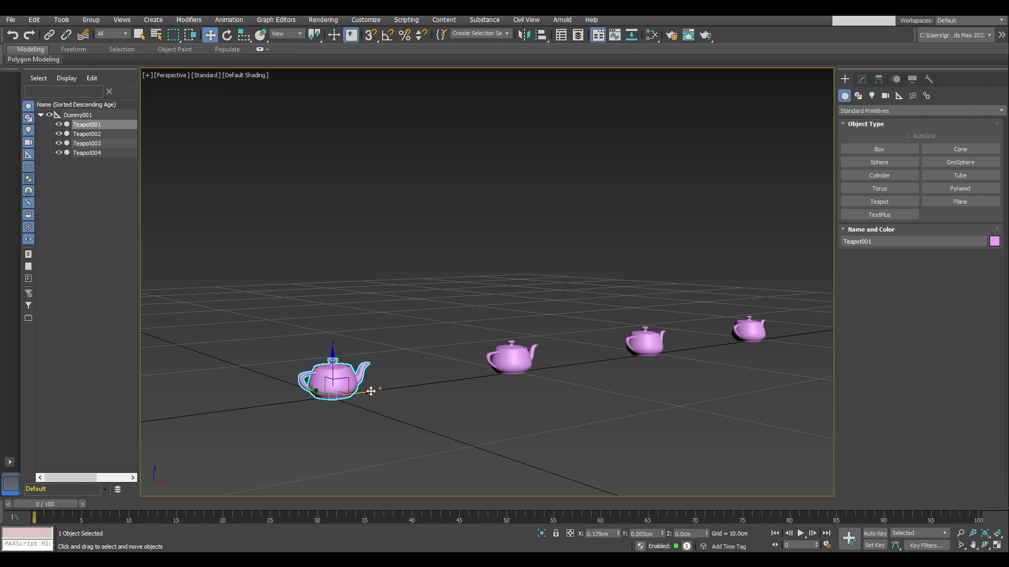
{"action": "left_click_drag", "start_coordinate": [372, 391], "coordinate": [459, 391], "text": "shift"}
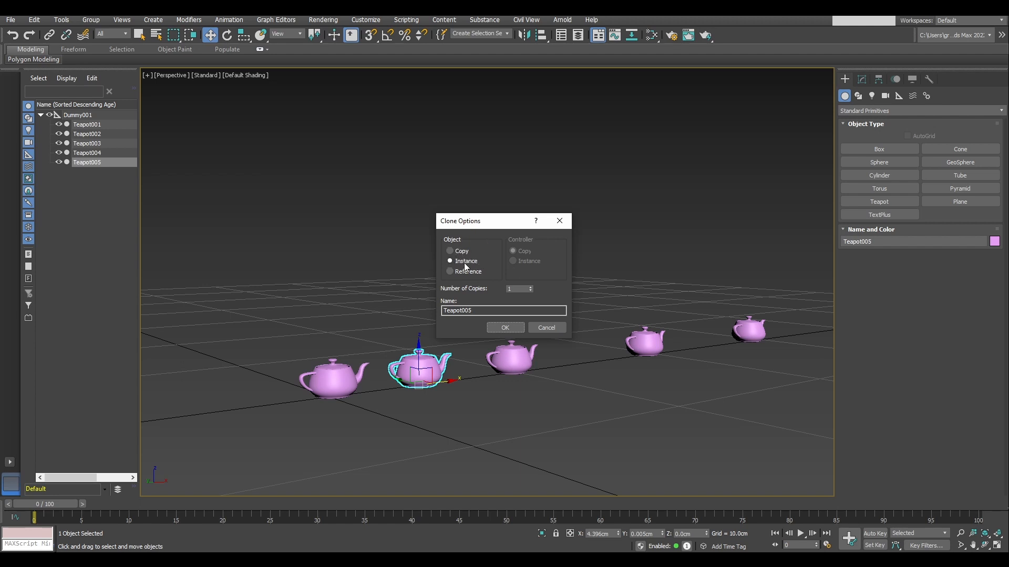
{"action": "left_click", "coordinate": [546, 331]}
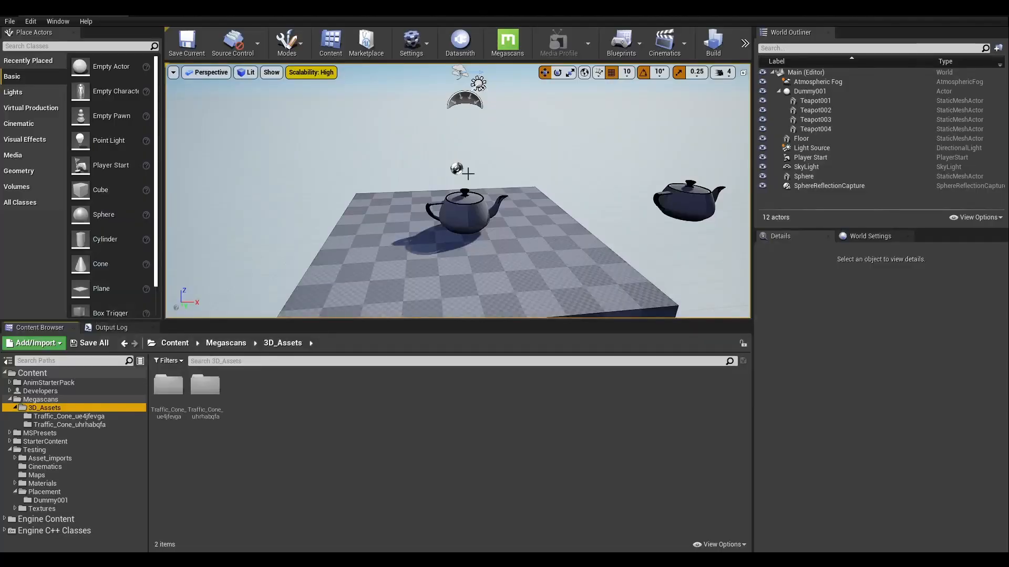
Switch to Unreal and replace the Teapot002, Teapot003 and Teapot004 actors with the striped Megascans cone mesh from Traffic_Cone_uhrhabqfa
{"action": "left_click", "coordinate": [817, 92]}
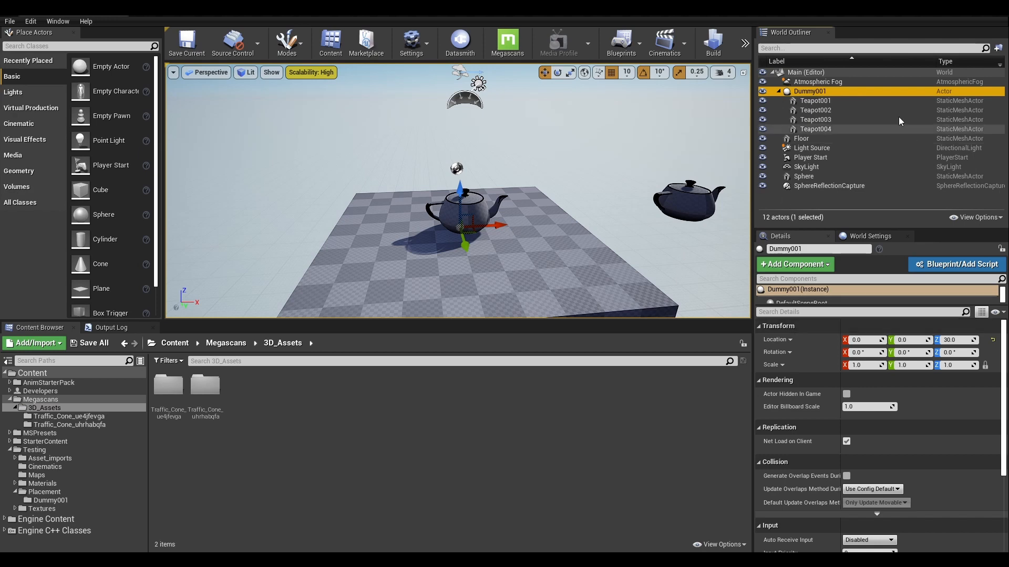
{"action": "left_click", "coordinate": [831, 130]}
{"action": "left_click", "coordinate": [831, 120], "text": "ctrl"}
{"action": "left_click", "coordinate": [830, 111], "text": "ctrl"}
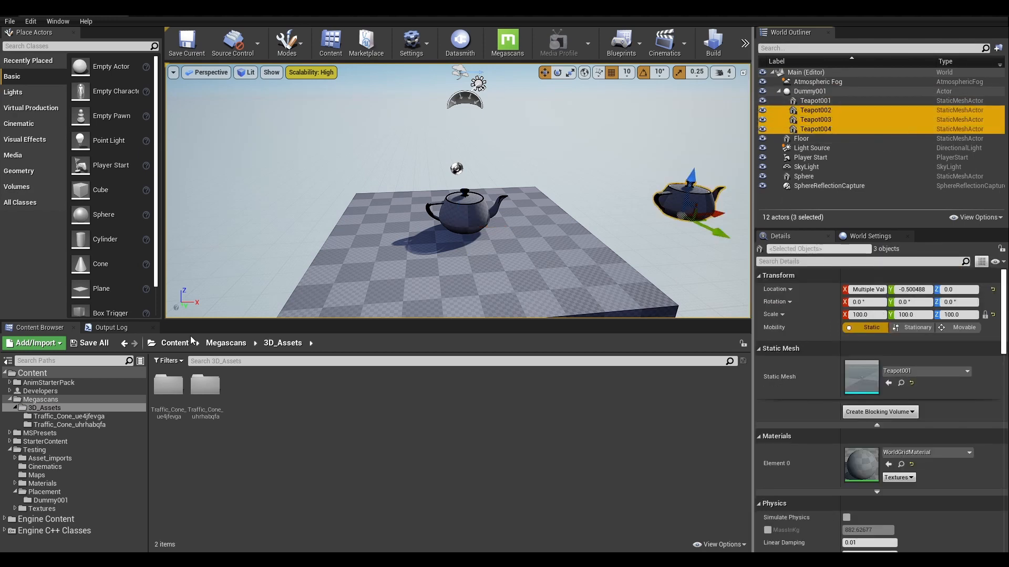
{"action": "left_click", "coordinate": [67, 424]}
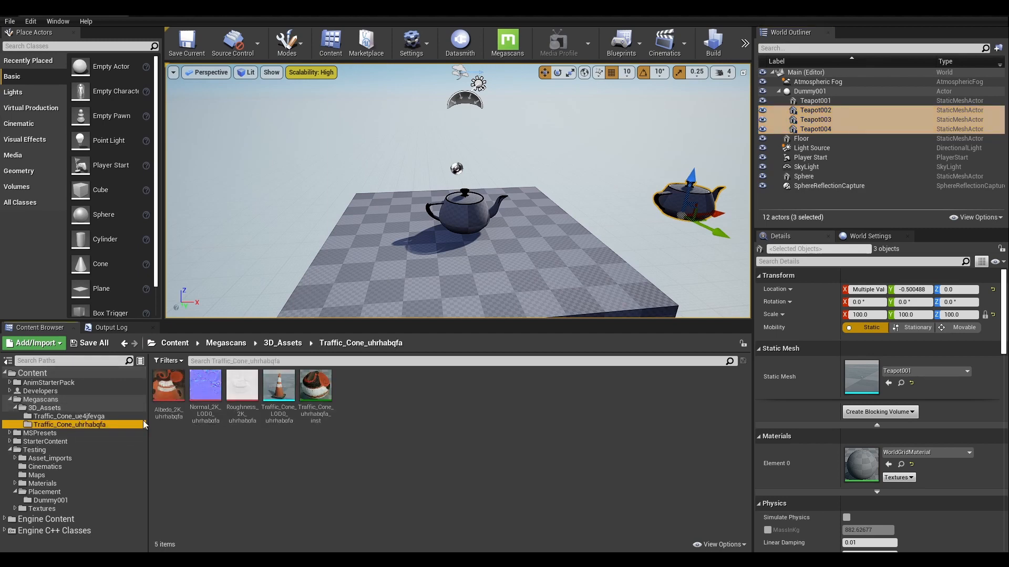
{"action": "left_click", "coordinate": [278, 389]}
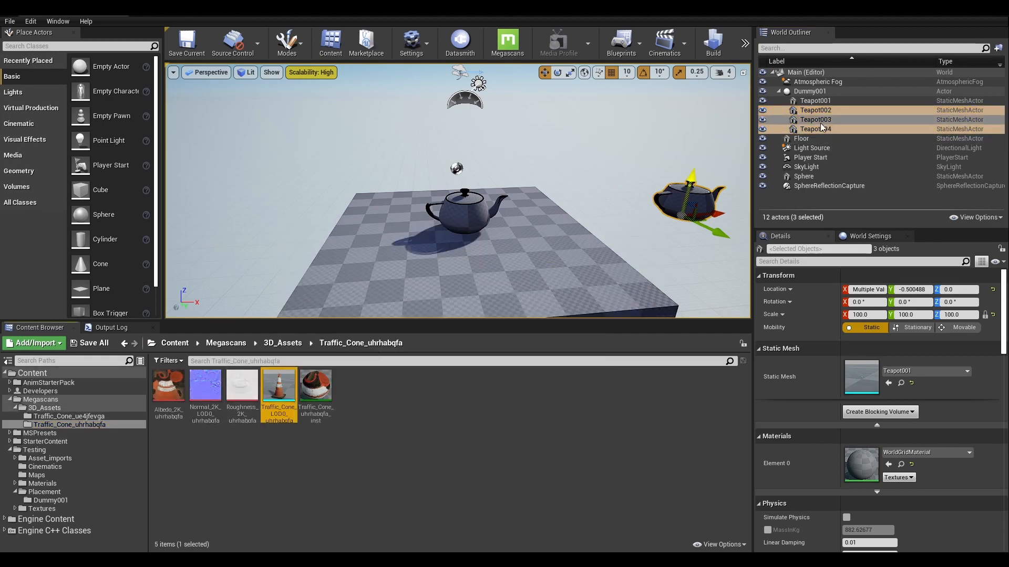
{"action": "right_click", "coordinate": [822, 121]}
{"action": "left_click", "coordinate": [888, 395]}
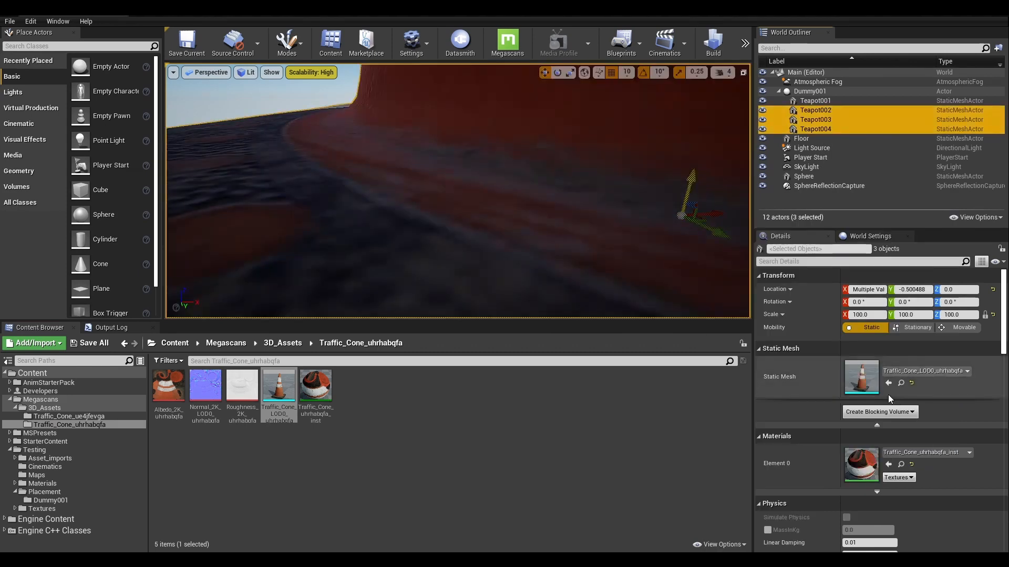
Set the scale of the three selected striped cones to 10 on all axes
{"action": "scroll", "coordinate": [540, 223], "scroll_direction": "up", "scroll_amount": 3}
{"action": "scroll", "coordinate": [539, 220], "scroll_direction": "down", "scroll_amount": 3}
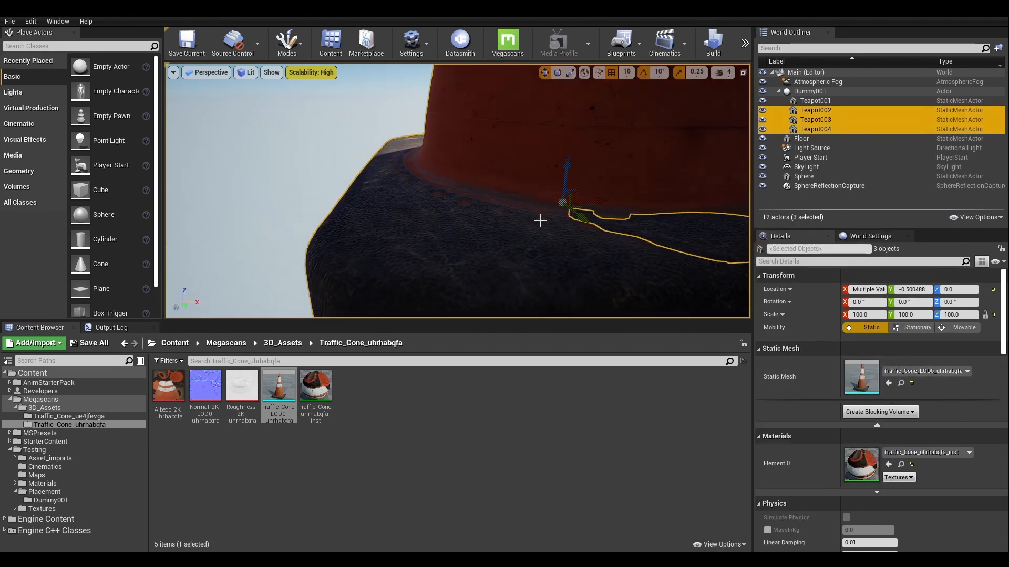
{"action": "left_click", "coordinate": [871, 315]}
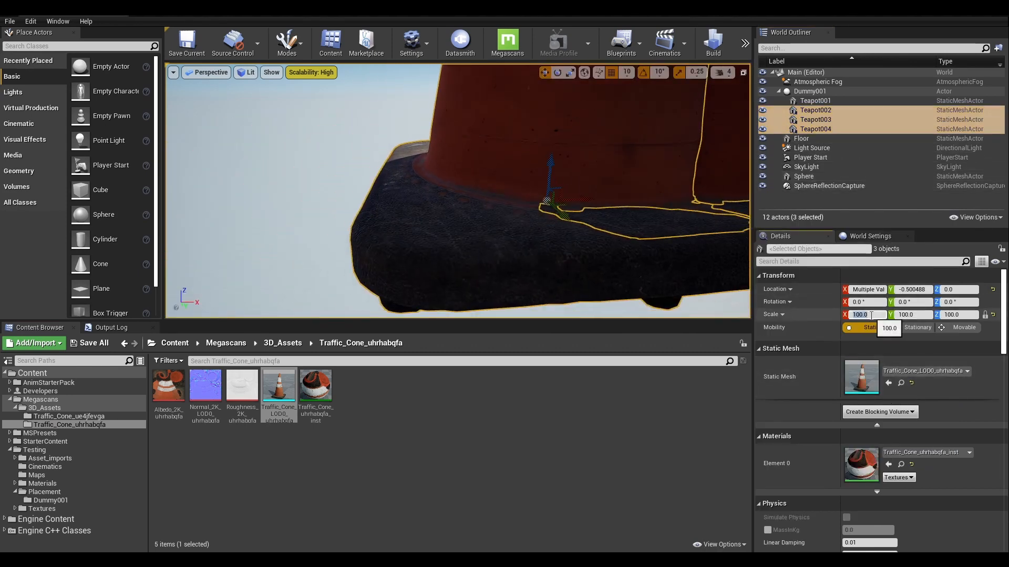
{"action": "type", "text": "10"}
{"action": "key", "text": "Return"}
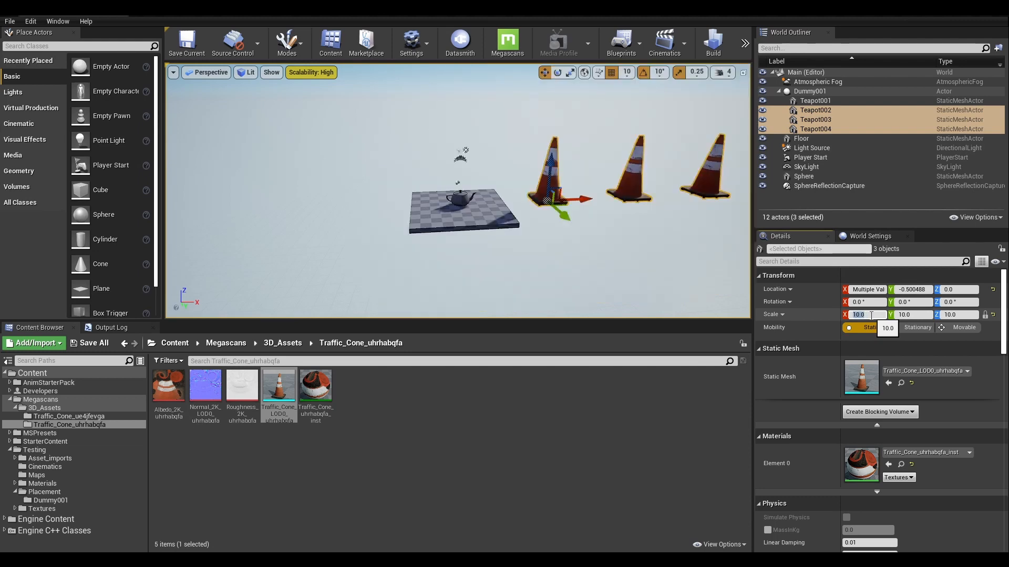
{"action": "middle_click_drag", "start_coordinate": [615, 253], "coordinate": [547, 262]}
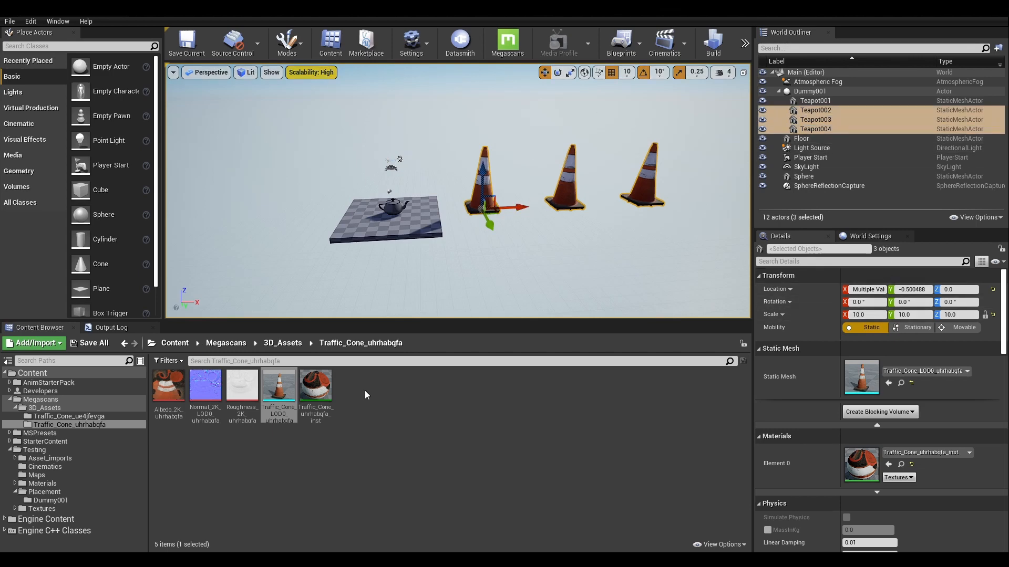
Replace the three selected striped cones with the yellow Traffic_Cone_LOD0_ue4jfevga mesh and deselect them
{"action": "left_click", "coordinate": [67, 418]}
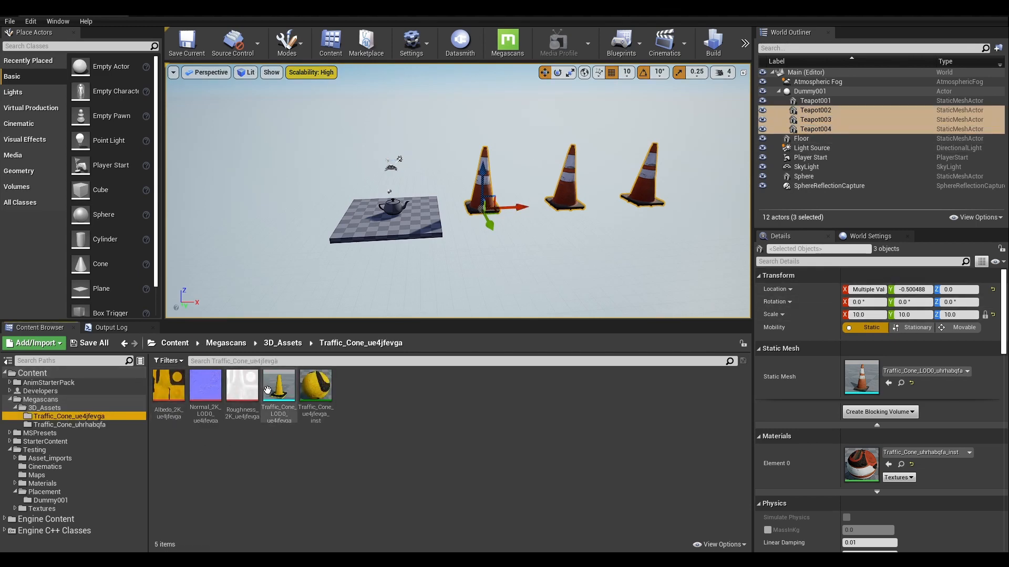
{"action": "left_click", "coordinate": [278, 386]}
{"action": "right_click", "coordinate": [842, 127]}
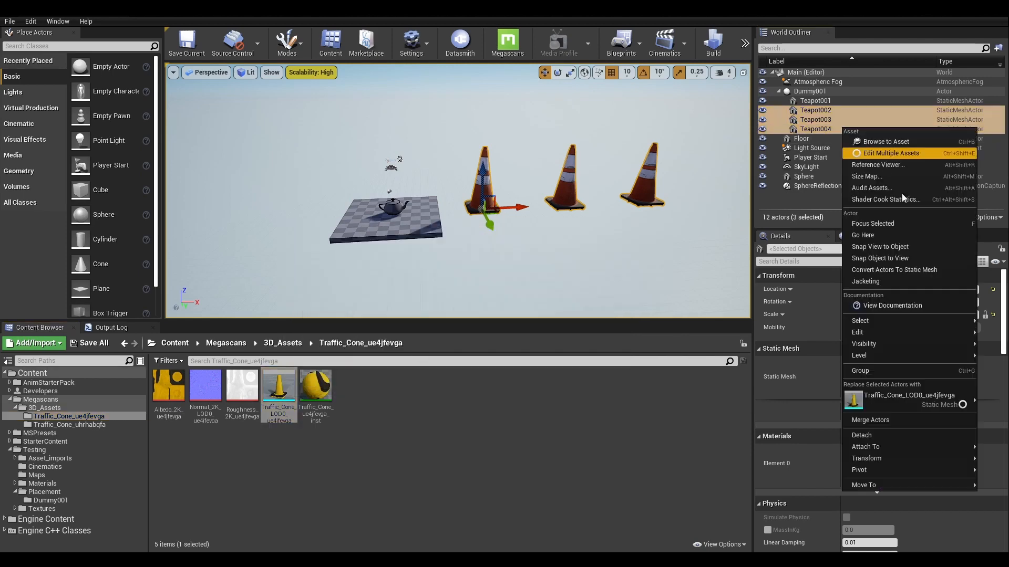
{"action": "left_click", "coordinate": [900, 398]}
{"action": "left_click", "coordinate": [557, 221]}
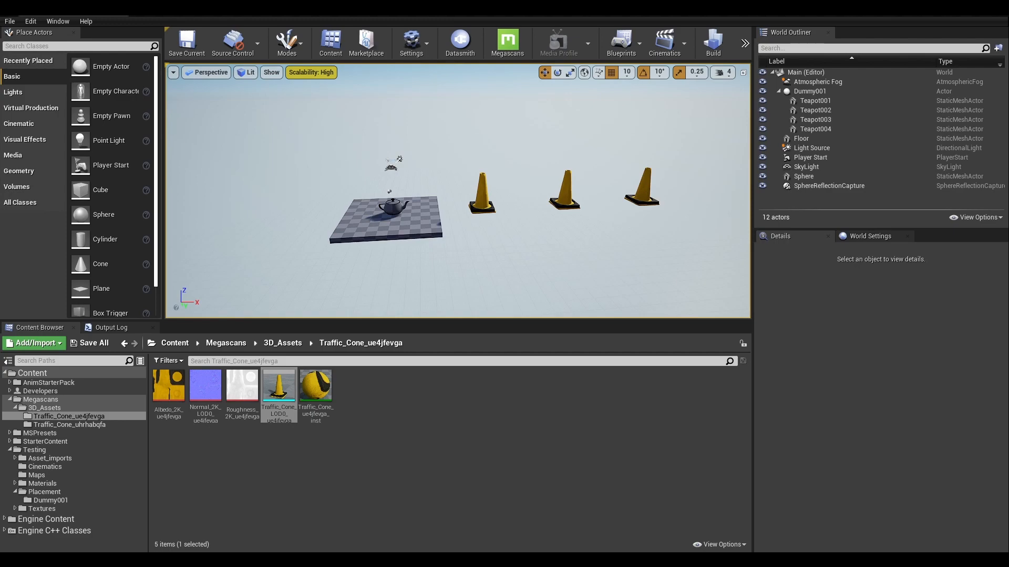
Read the Instances section of the Datasmith 3ds Max guide in the browser and compare it with Unreal's Placement/Dummy001 asset folder
{"action": "key", "text": "alt+Tab"}
{"action": "scroll", "coordinate": [439, 200], "scroll_direction": "up", "scroll_amount": 6}
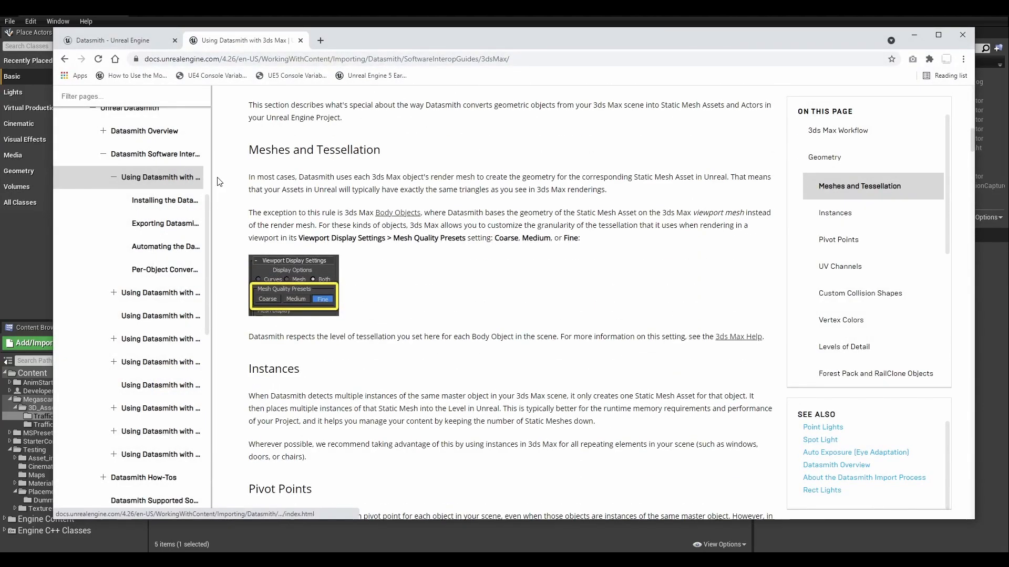
{"action": "scroll", "coordinate": [346, 230], "scroll_direction": "down", "scroll_amount": 4}
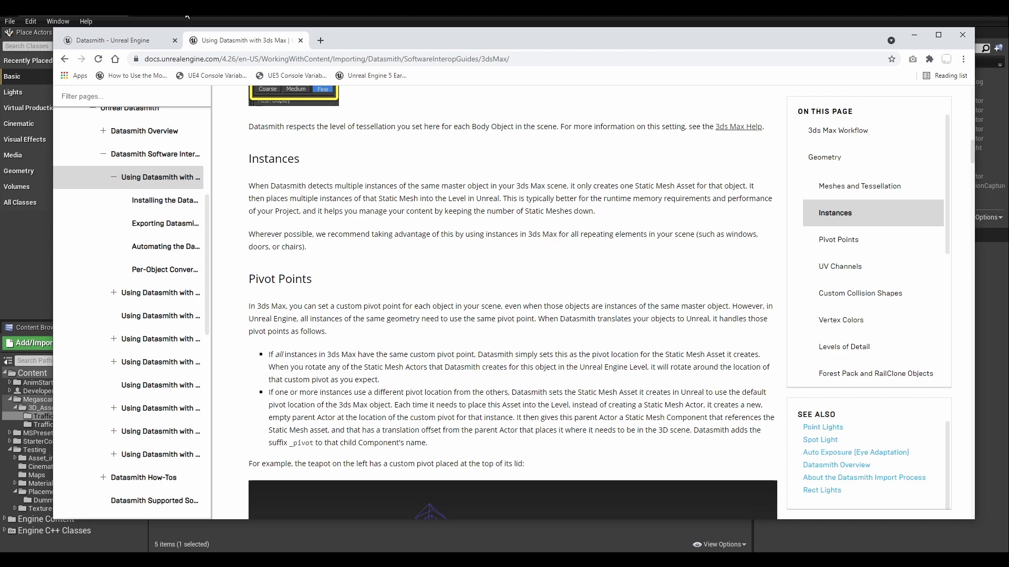
{"action": "key", "text": "alt+Tab"}
{"action": "left_click", "coordinate": [115, 499]}
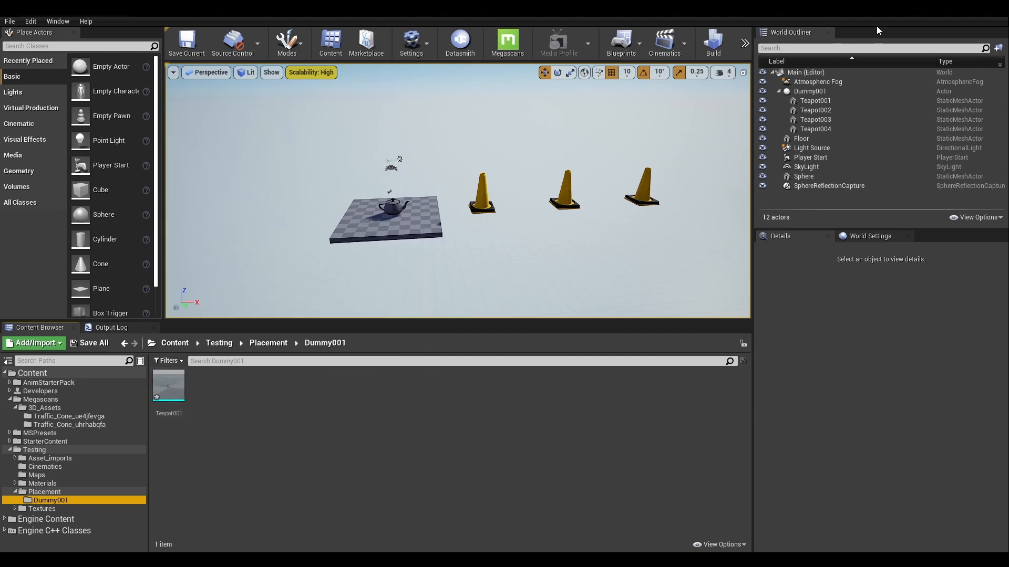
Switch back to the browser and read the guide's Pivot Points section with its teapot example, minimizing the browser when done
{"action": "key", "text": "alt+Tab"}
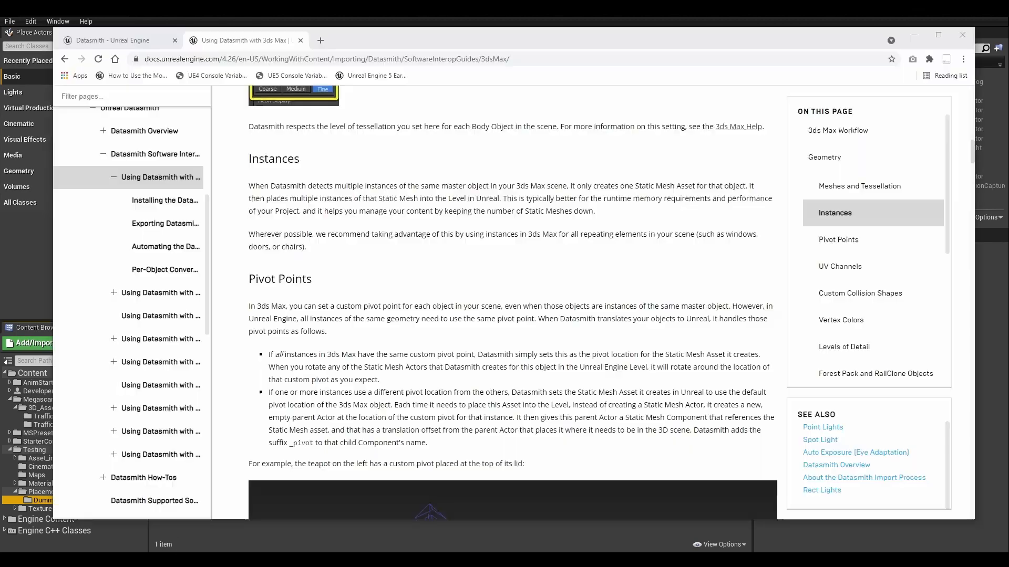
{"action": "scroll", "coordinate": [452, 295], "scroll_direction": "down", "scroll_amount": 2}
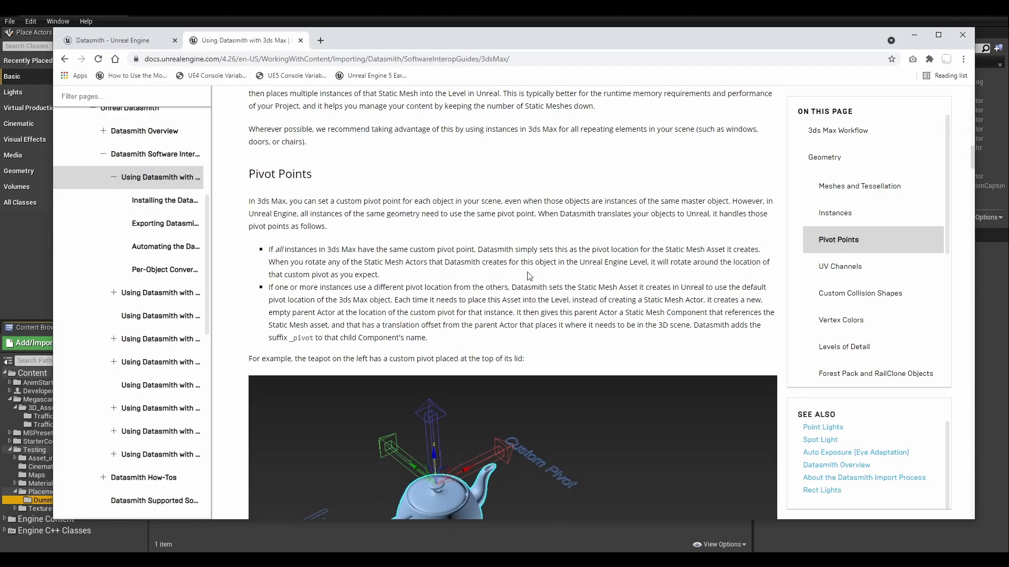
{"action": "scroll", "coordinate": [566, 259], "scroll_direction": "down", "scroll_amount": 1}
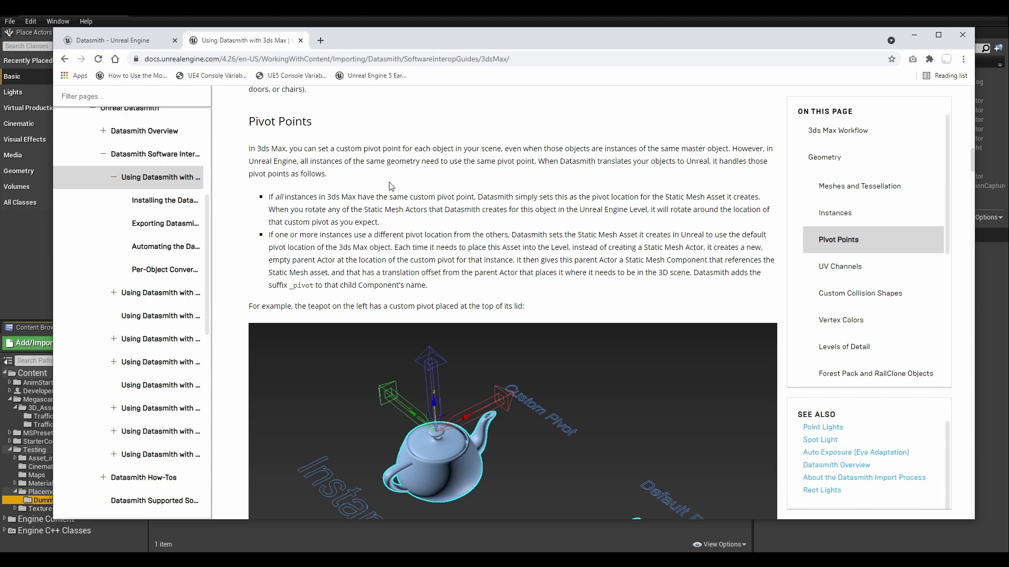
{"action": "scroll", "coordinate": [465, 184], "scroll_direction": "down", "scroll_amount": 2}
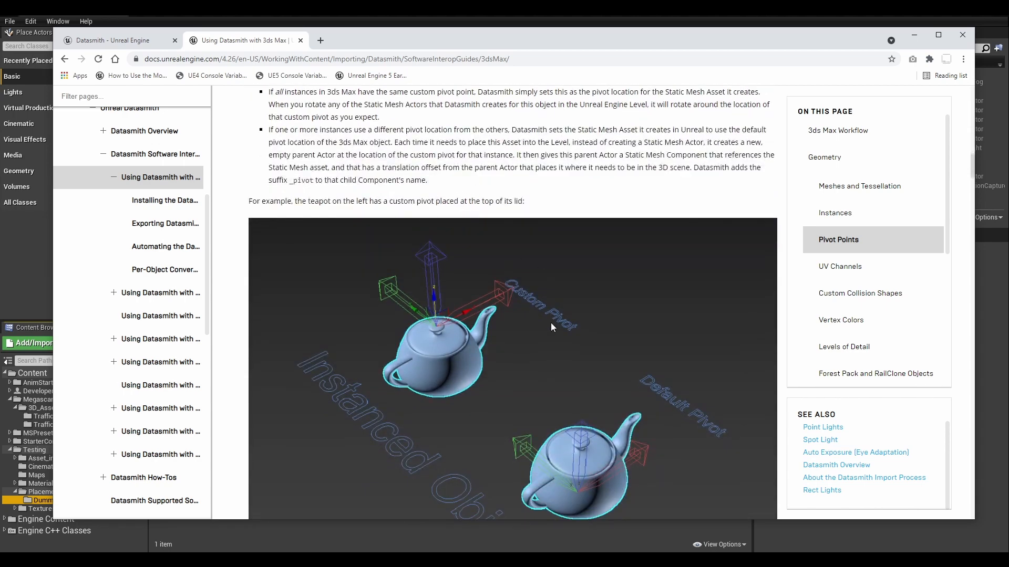
{"action": "scroll", "coordinate": [554, 328], "scroll_direction": "down", "scroll_amount": 3}
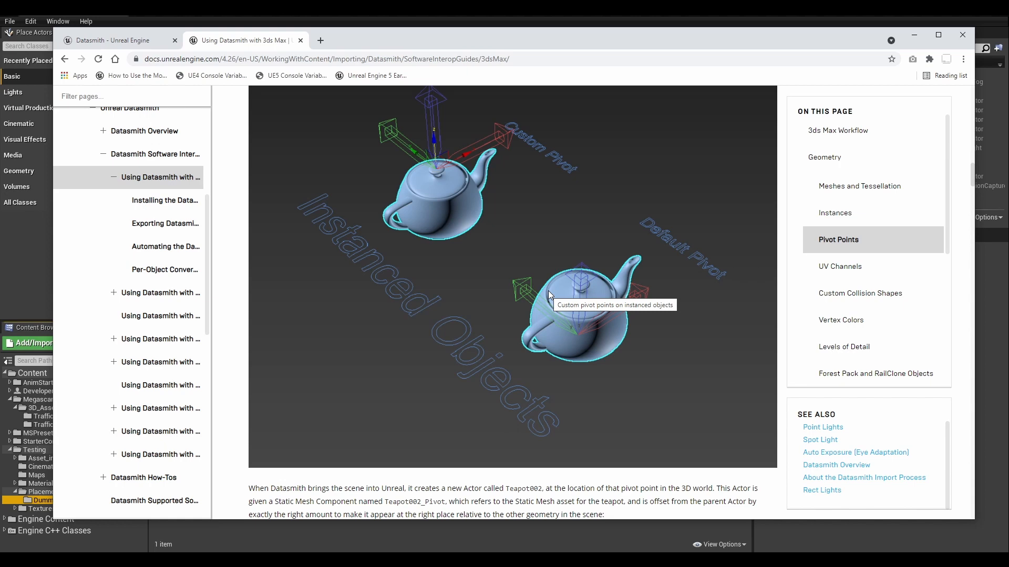
{"action": "scroll", "coordinate": [549, 293], "scroll_direction": "down", "scroll_amount": 4}
{"action": "scroll", "coordinate": [552, 295], "scroll_direction": "up", "scroll_amount": 5}
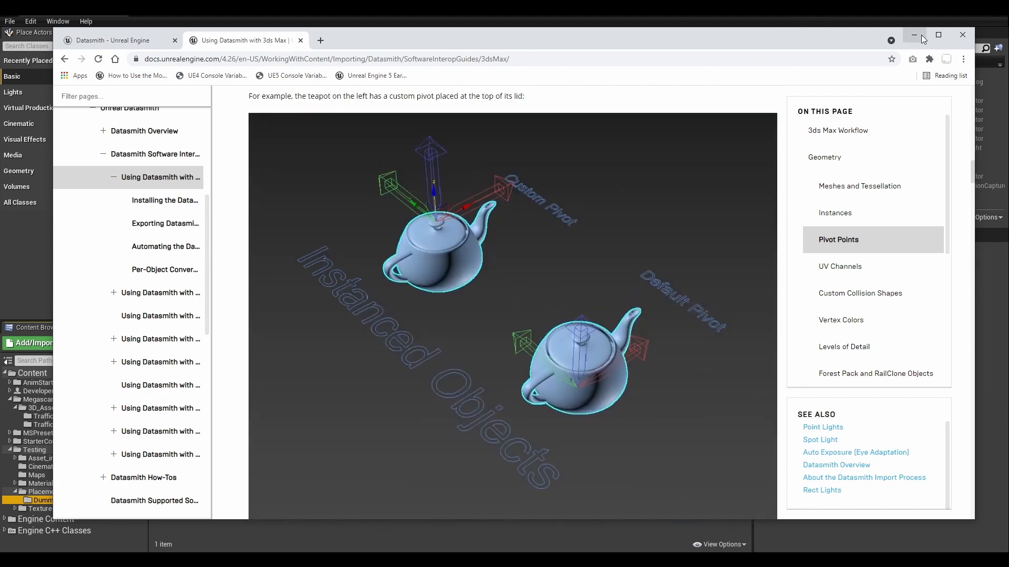
{"action": "left_click", "coordinate": [914, 36]}
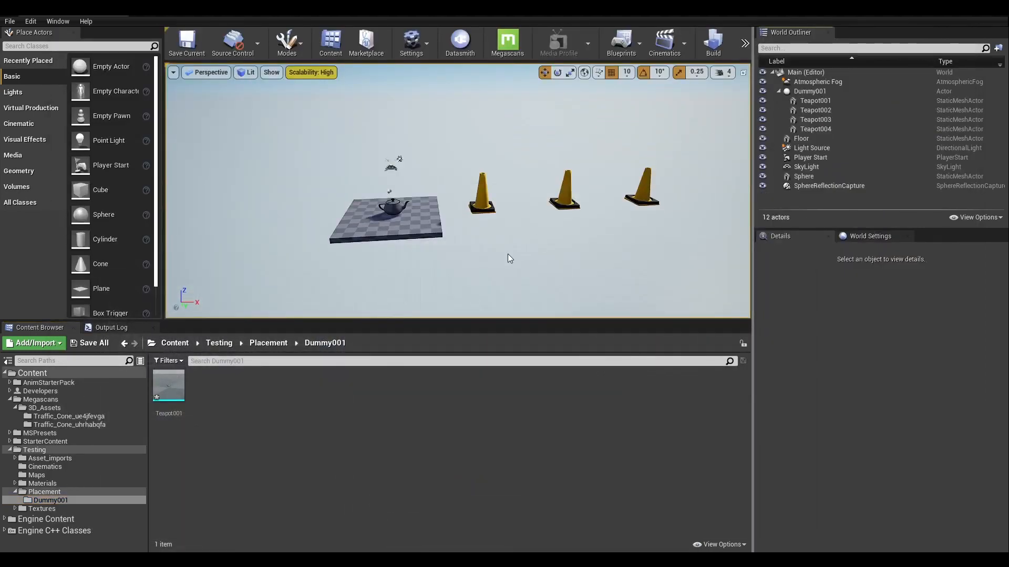